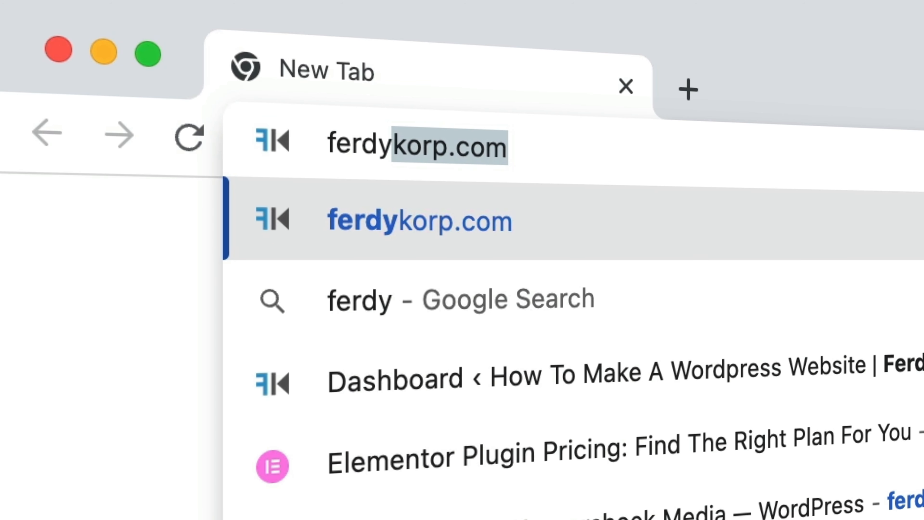
Download the tutorial images archive from ferdykorp.com/images and extract it.
type("/")
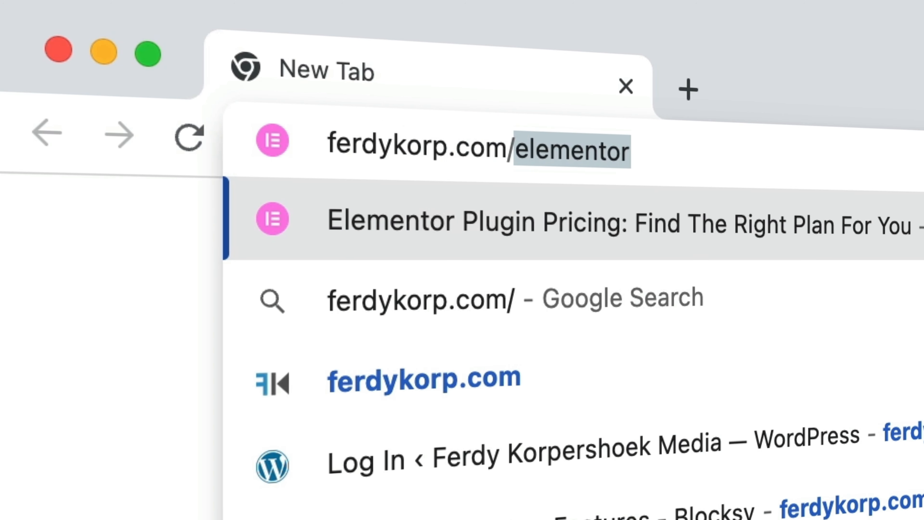
type("images")
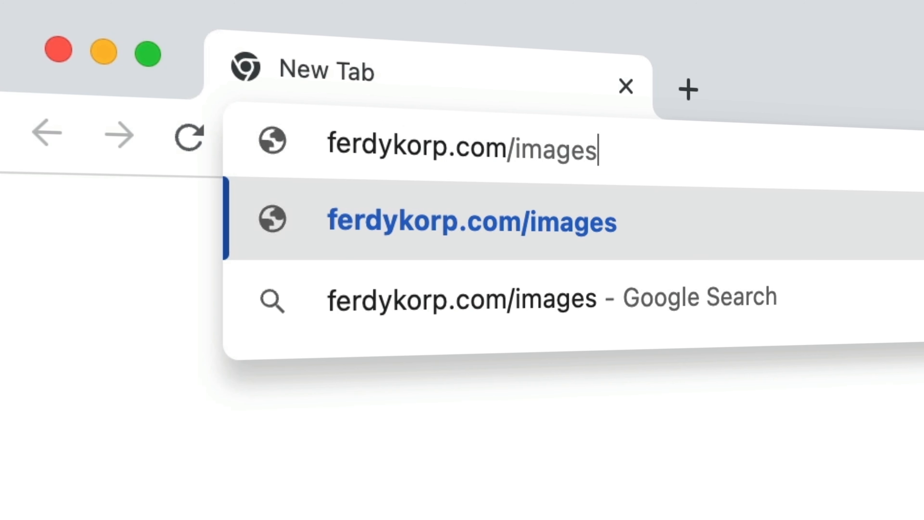
key("Return")
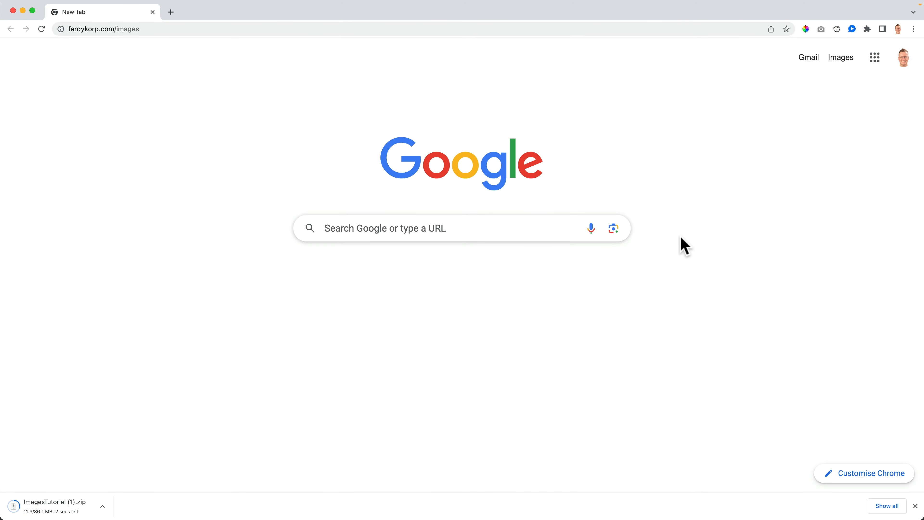
left_click(61, 512)
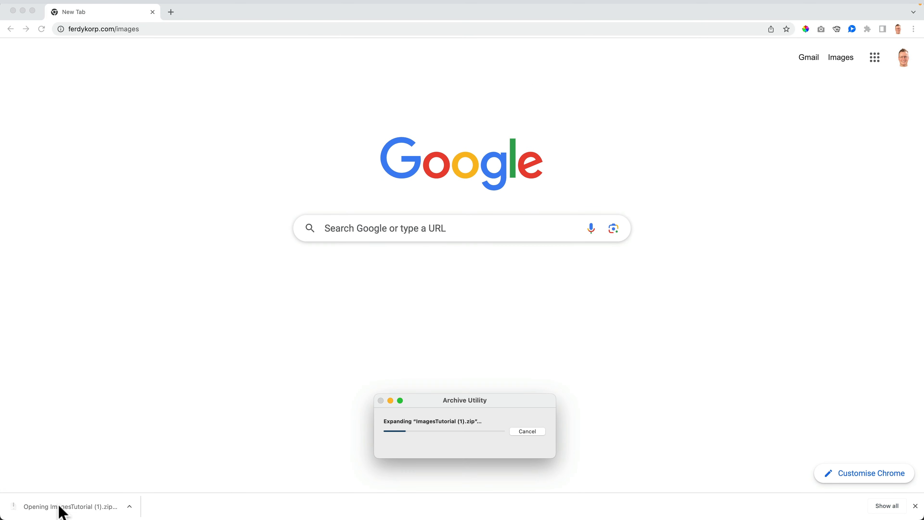
Move the extracted ImagesTutorial folder from Downloads to the Desktop and close the file window.
left_click_drag(363, 123, 293, 121)
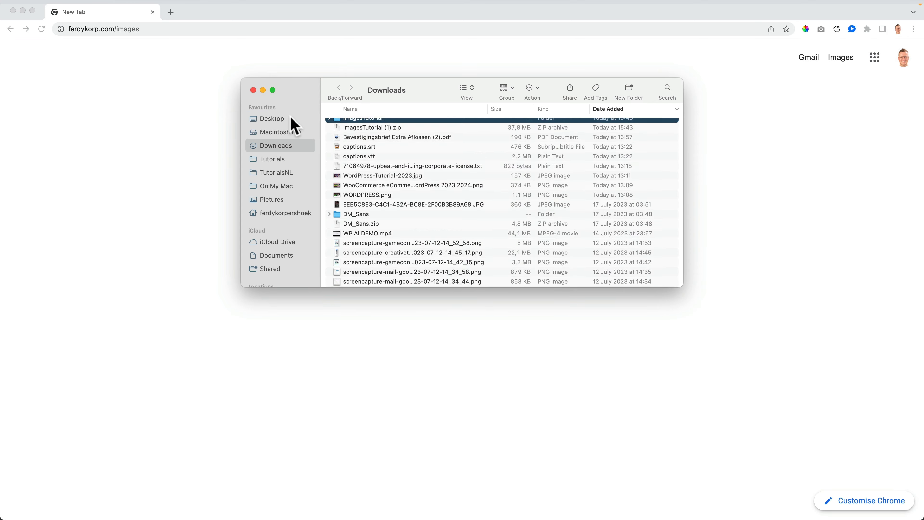
left_click(293, 120)
left_click(253, 90)
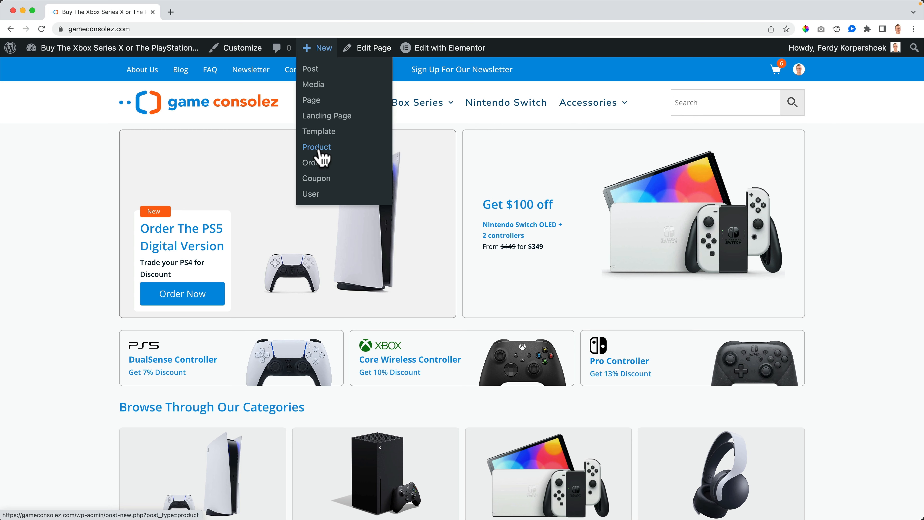
Start a new product in the web shop and name it T-Shirt.
left_click(320, 151)
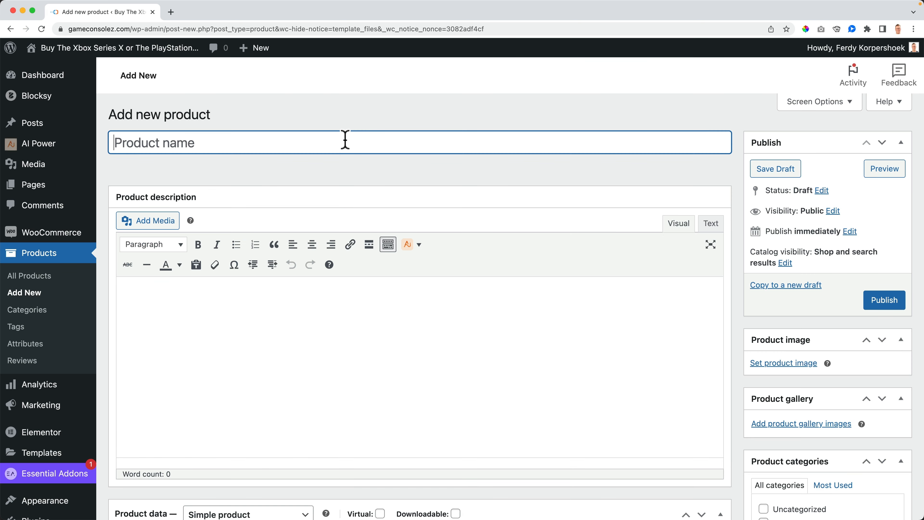
type("T-Shirt")
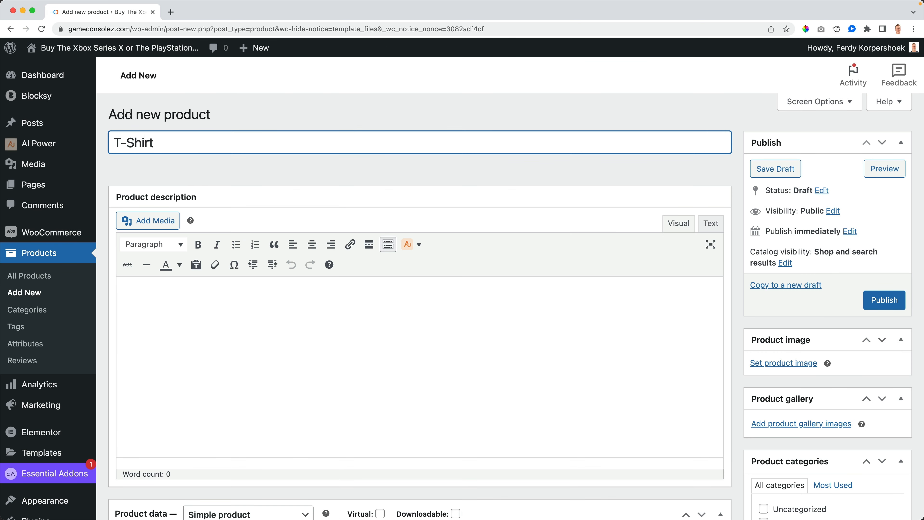
scroll(291, 179, "down", 5)
Search the web for "dummy text generator" and copy a lorem ipsum passage from blindtextgenerator.com.
left_click(170, 11)
type("dummy text generator")
key("Return")
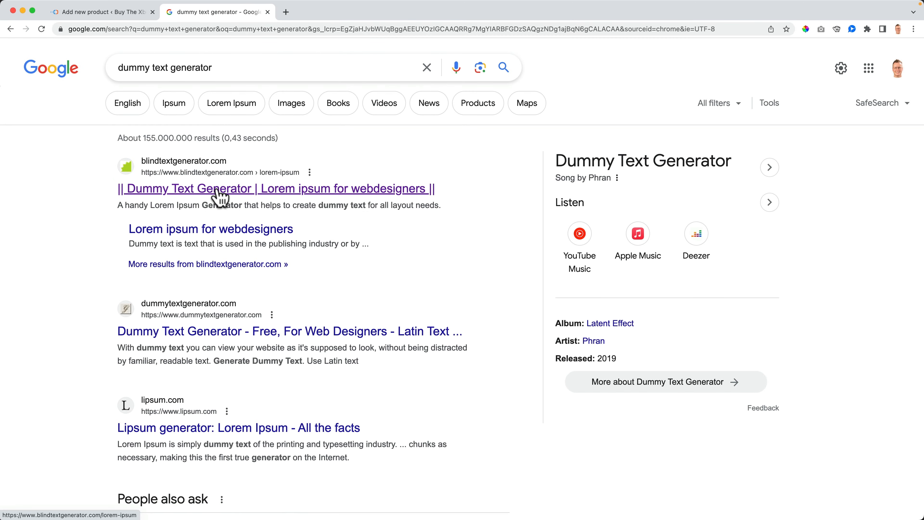
left_click(216, 189)
left_click_drag(462, 169, 411, 147)
key("super+c")
Return to the new product and paste the copied dummy text into both the product description and the product short description.
key("super+w")
left_click(244, 318)
key("super+v")
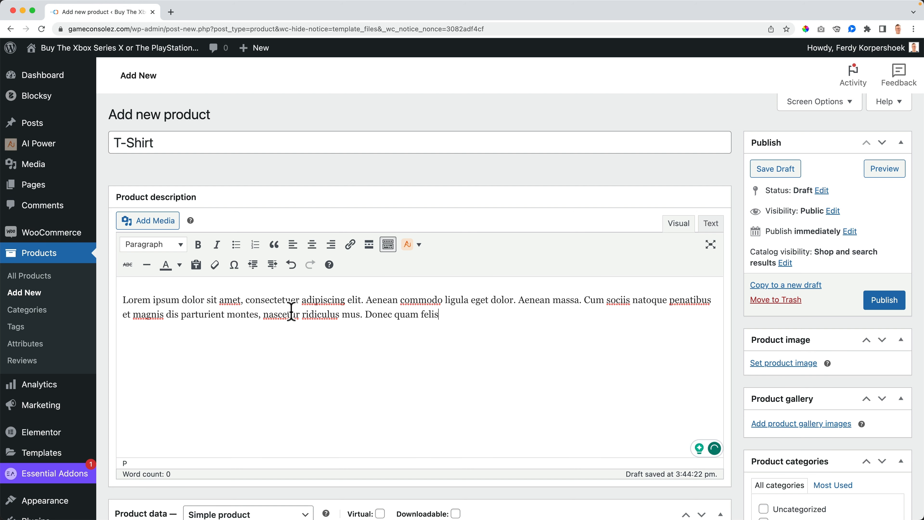
scroll(291, 311, "down", 15)
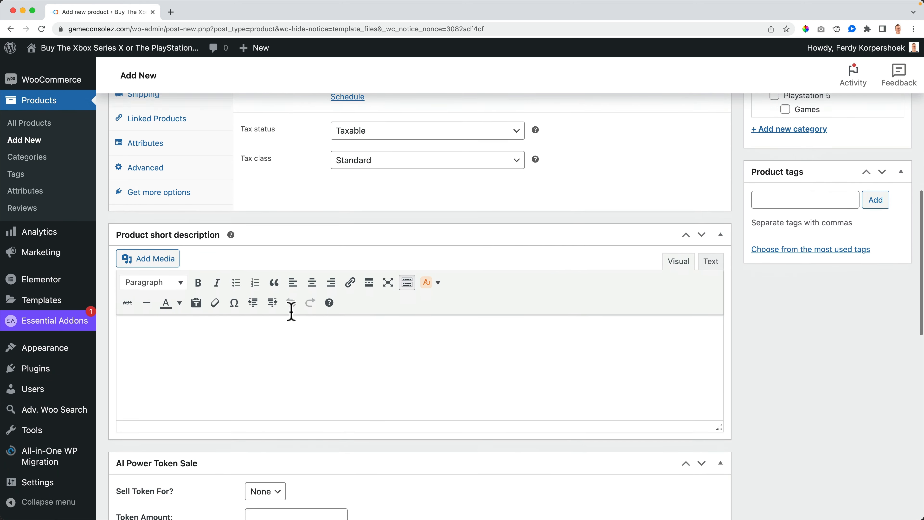
left_click(226, 306)
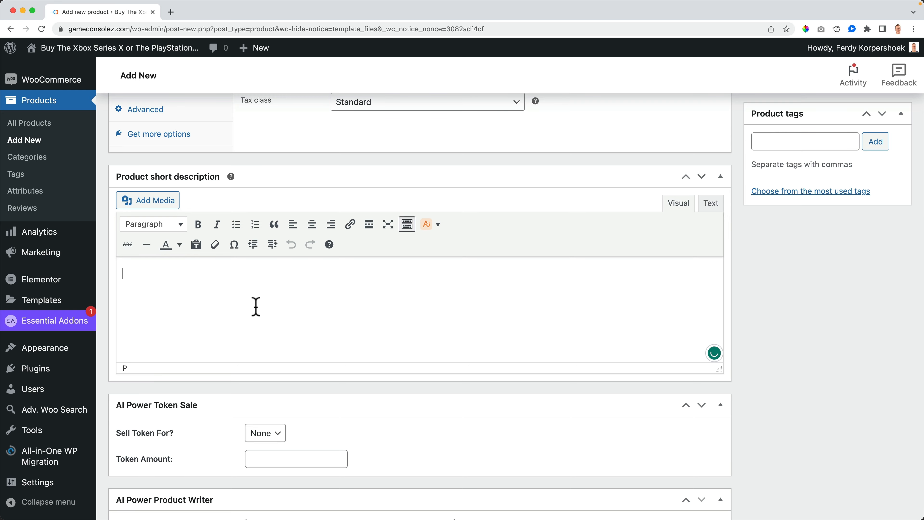
key("super+v")
Start setting the product image by uploading files from the computer.
scroll(720, 320, "up", 10)
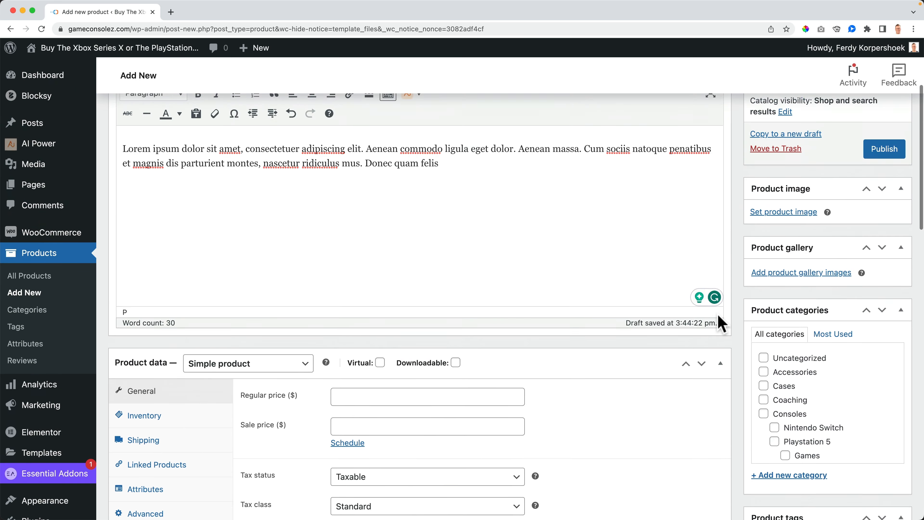
scroll(786, 196, "up", 2)
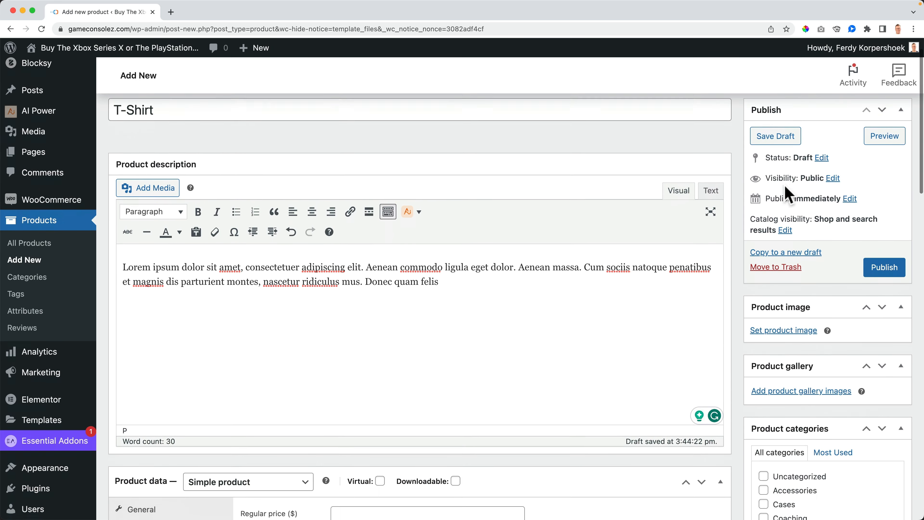
scroll(787, 197, "down", 5)
left_click(780, 206)
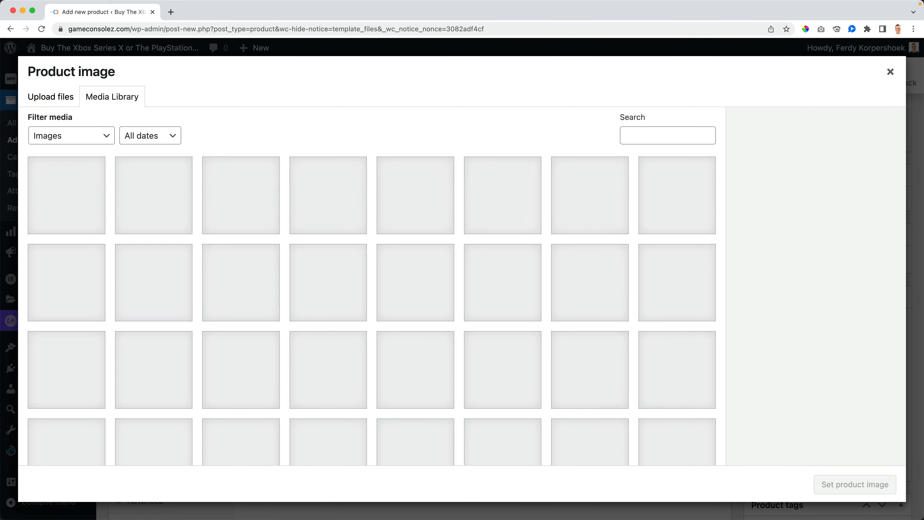
left_click(56, 99)
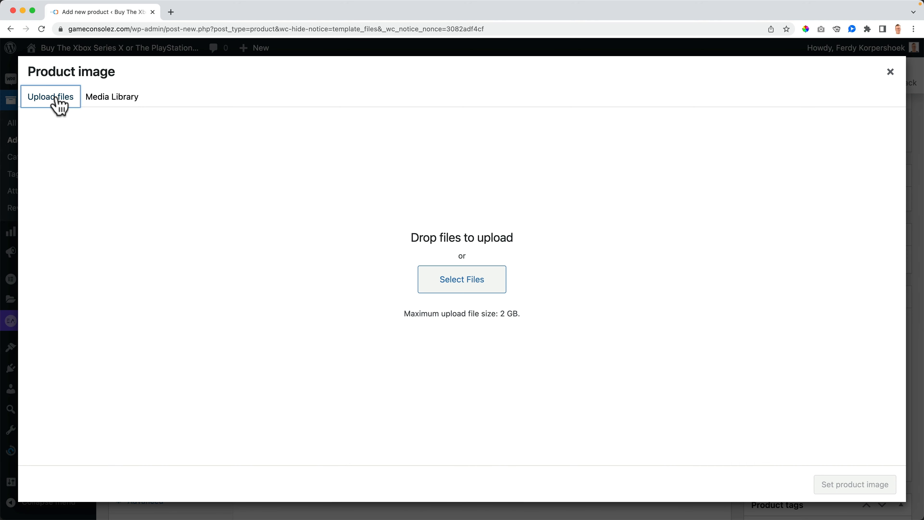
left_click(461, 282)
left_click(461, 281)
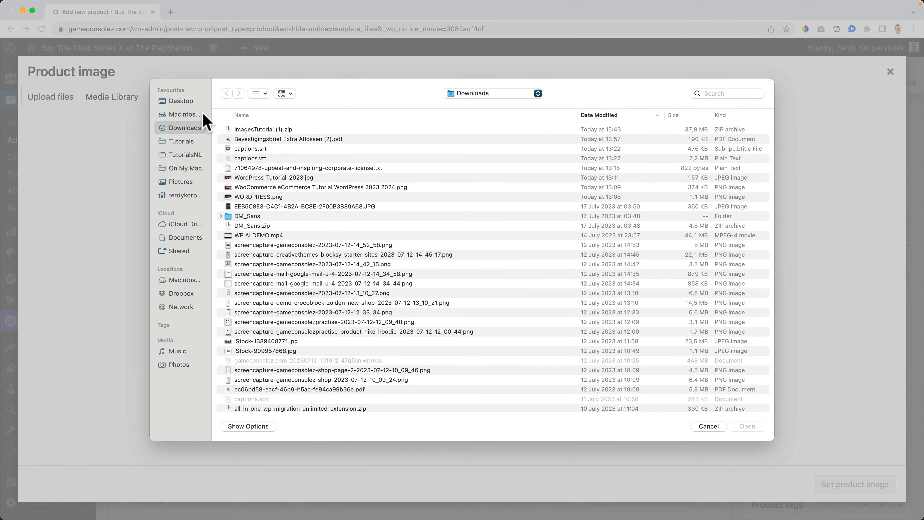
Upload the four T-Shirt images from the Desktop folder ImagesTutorial > 8. WooCommerce and set the white front view as the product image.
left_click(182, 101)
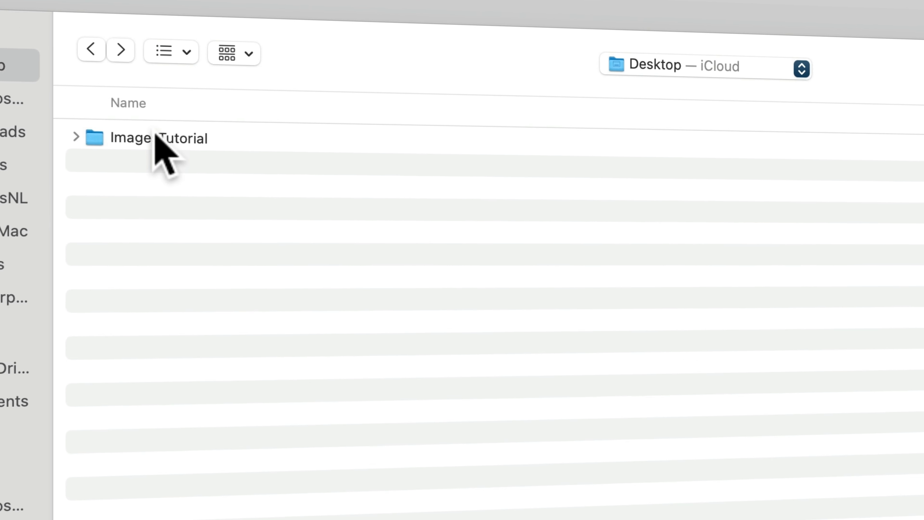
double_click(201, 134)
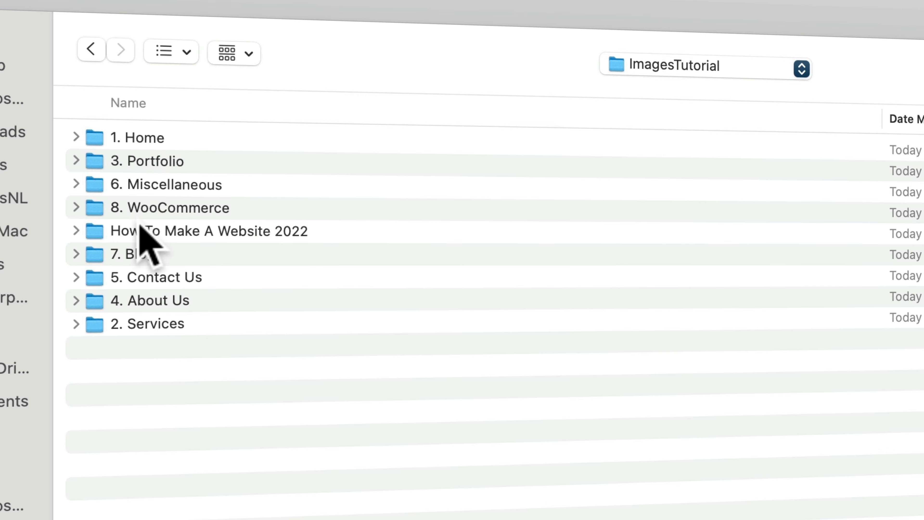
double_click(159, 205)
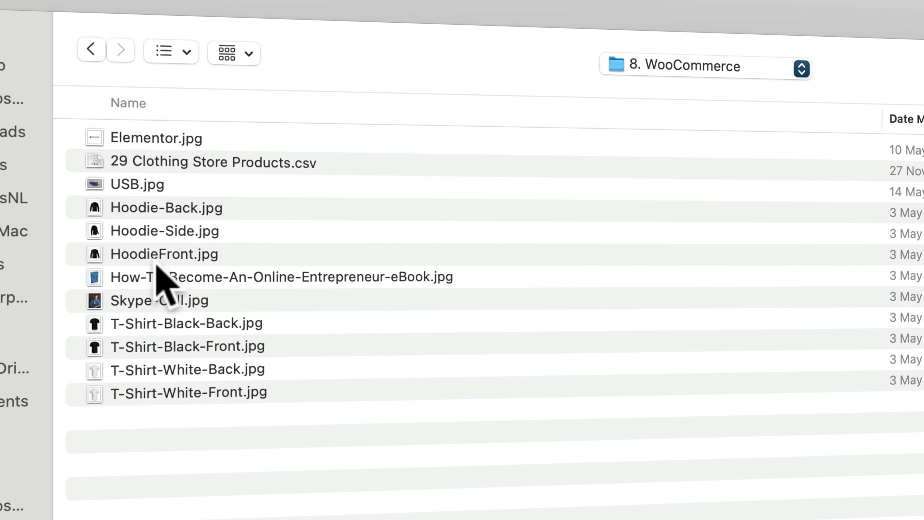
left_click(159, 322)
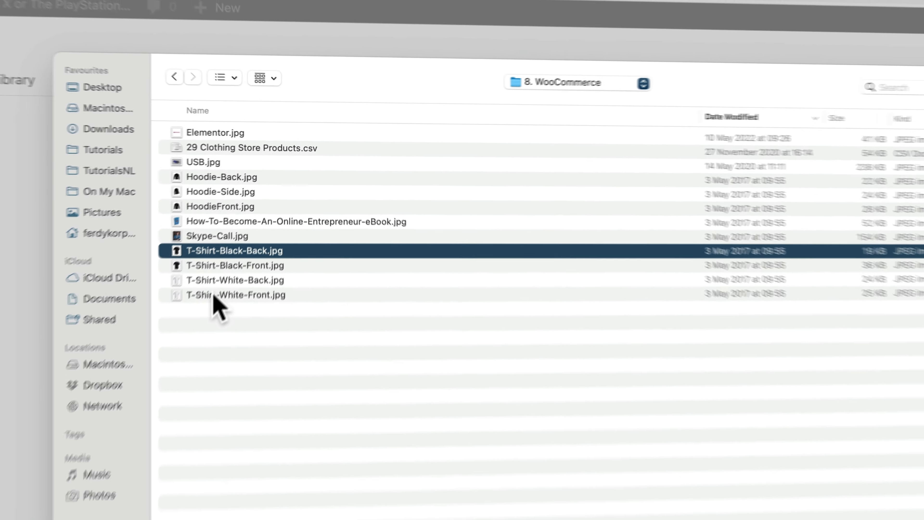
left_click(153, 393, "shift")
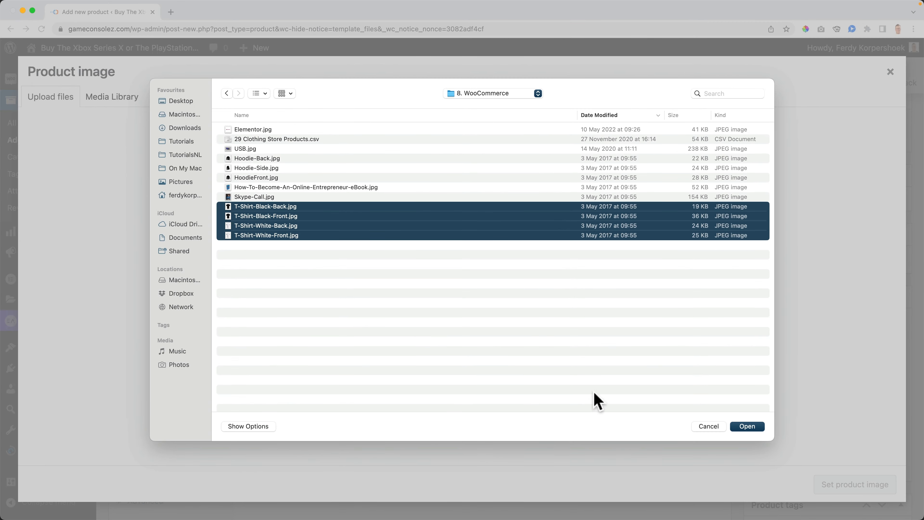
left_click(749, 427)
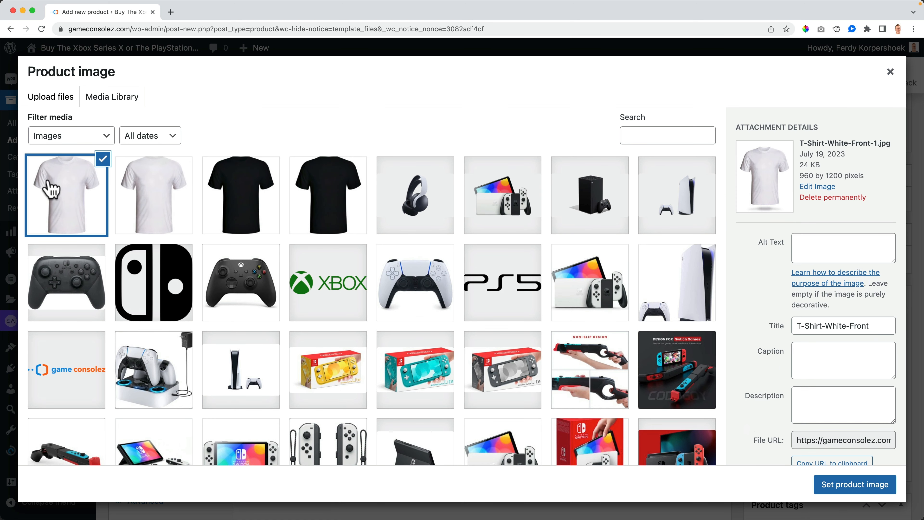
left_click(856, 485)
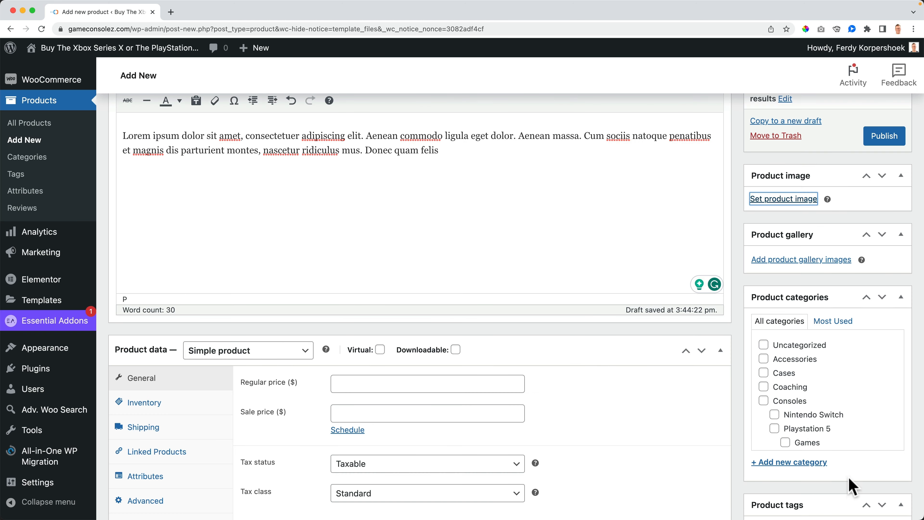
Create a new product category named T-Shirts without a parent category.
scroll(740, 353, "down", 5)
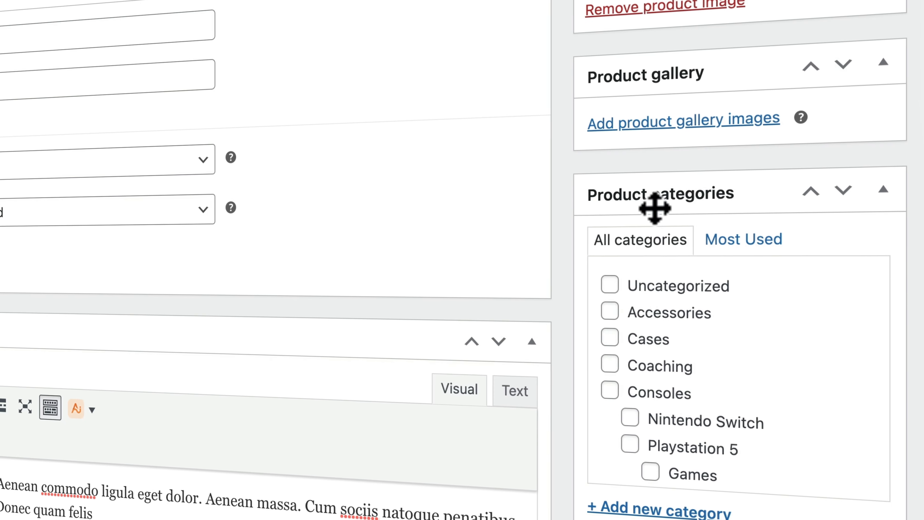
scroll(730, 278, "down", 5)
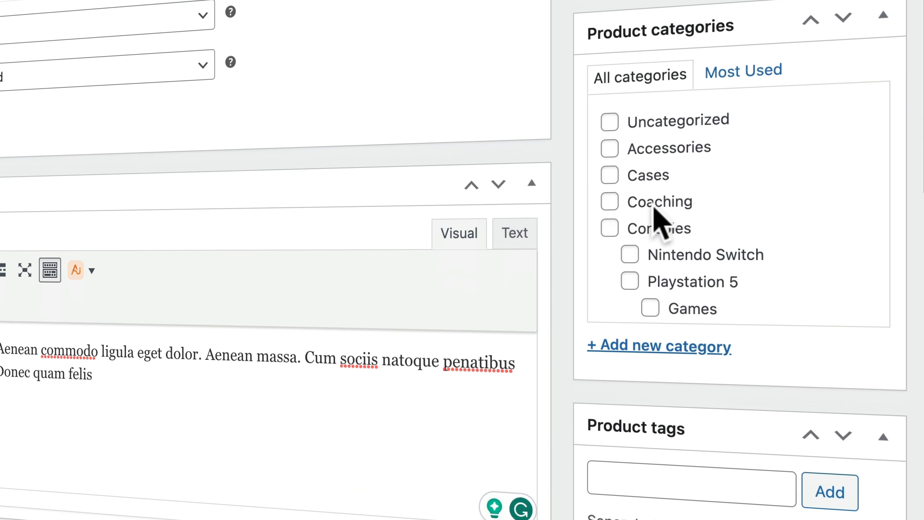
left_click(738, 487)
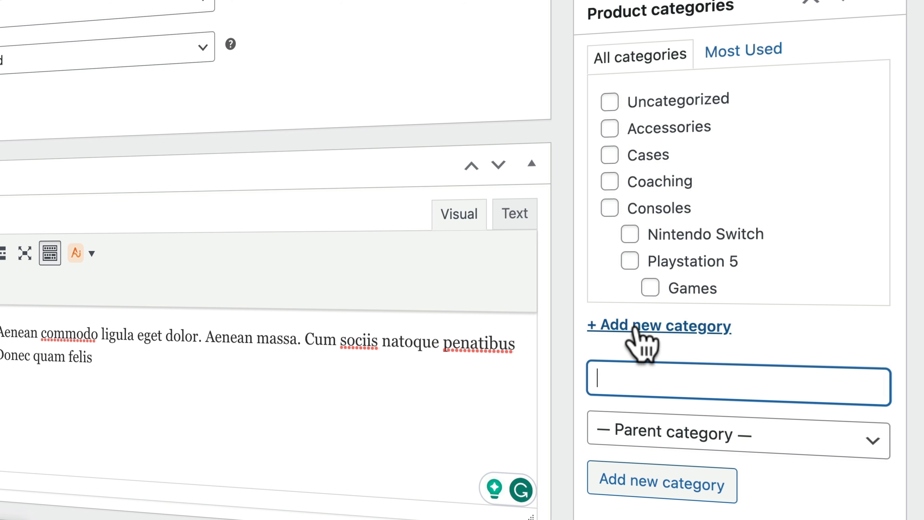
type("T-Shirts")
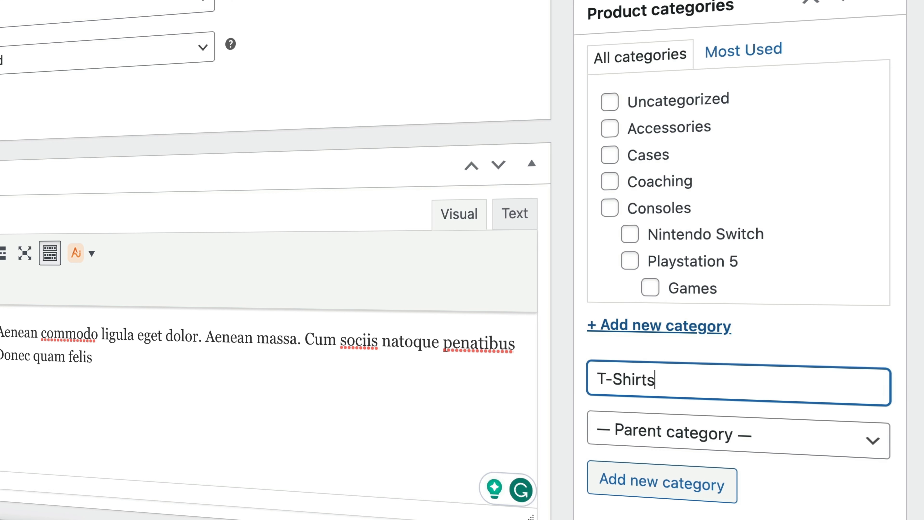
left_click(665, 488)
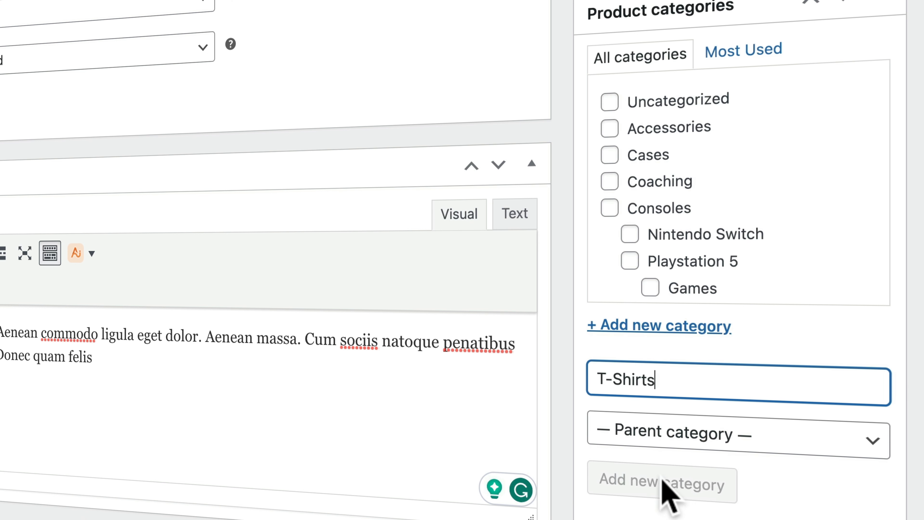
Add the product tags White, Black and T-Shirt to the product.
scroll(635, 109, "down", 3)
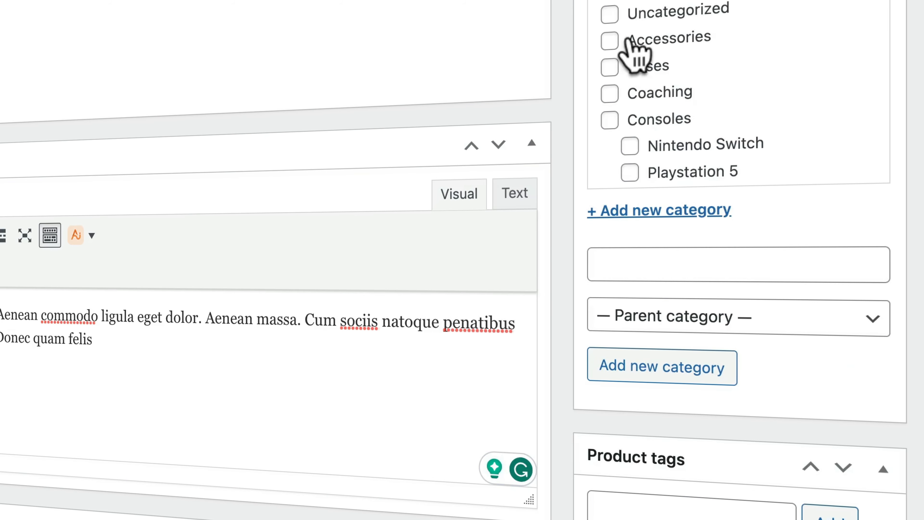
scroll(635, 54, "down", 5)
scroll(582, 171, "down", 5)
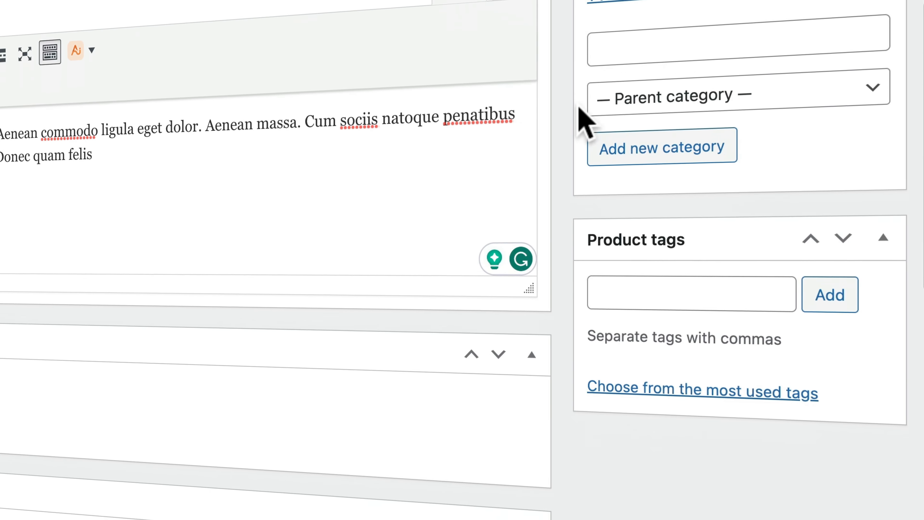
left_click(619, 129)
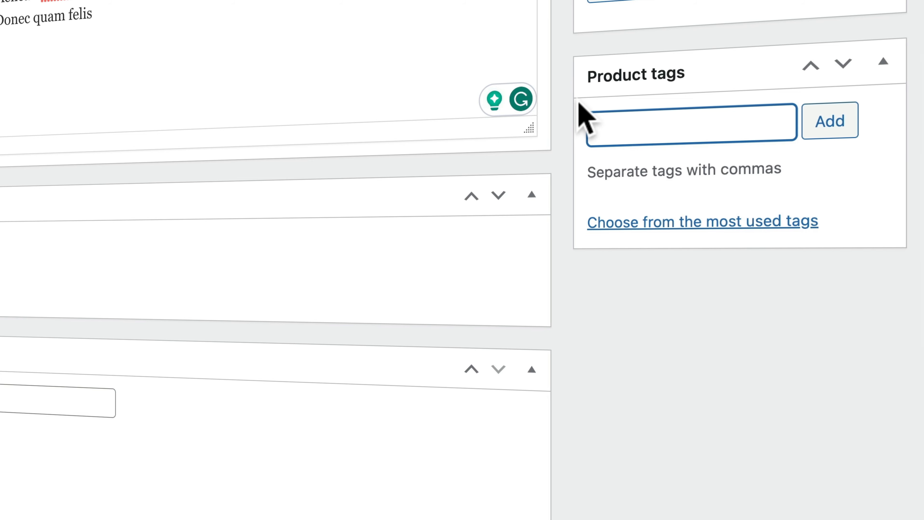
type("White, N")
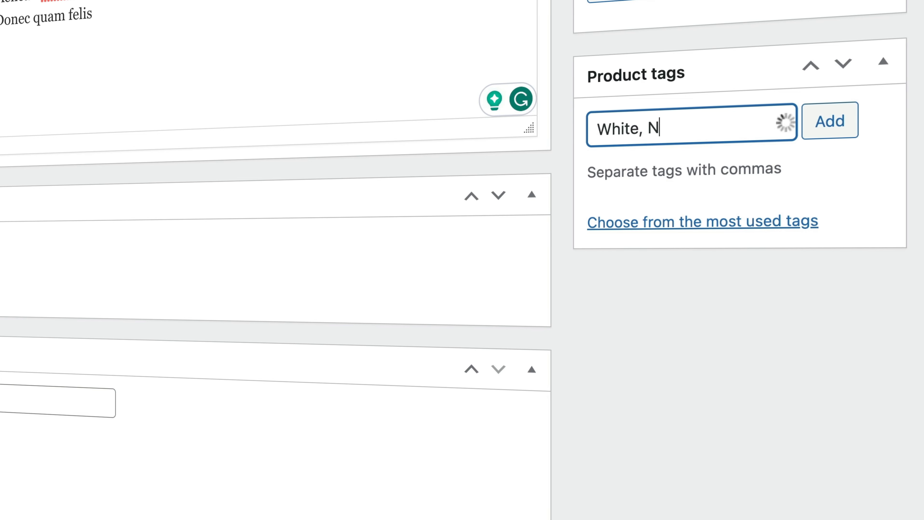
key("BackSpace")
type("Black, T-Shir")
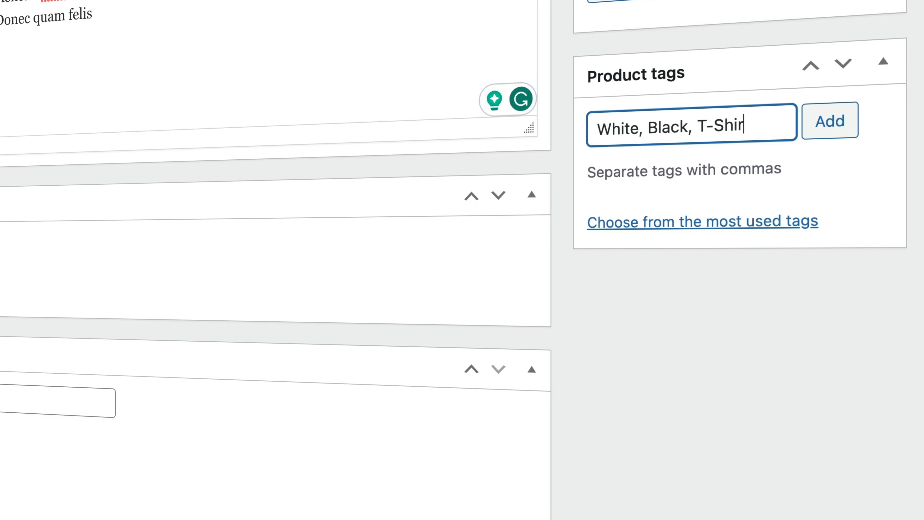
type("t,")
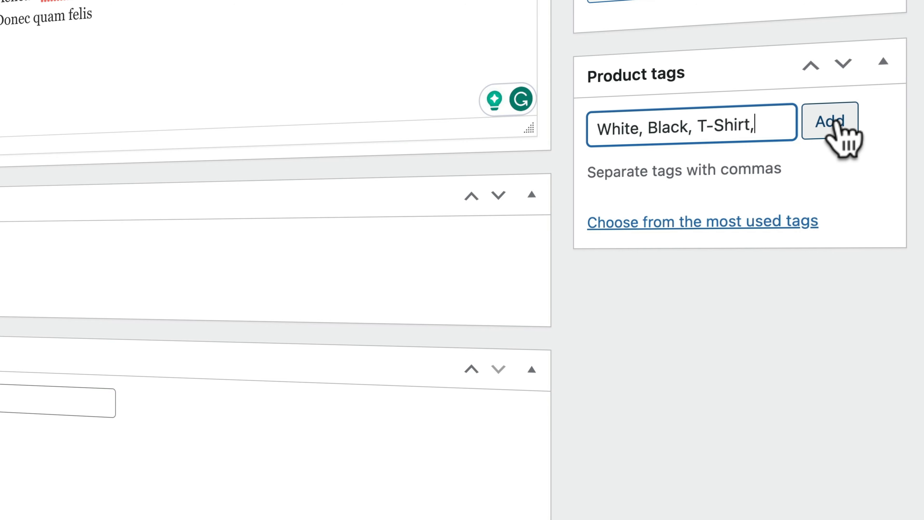
left_click(833, 124)
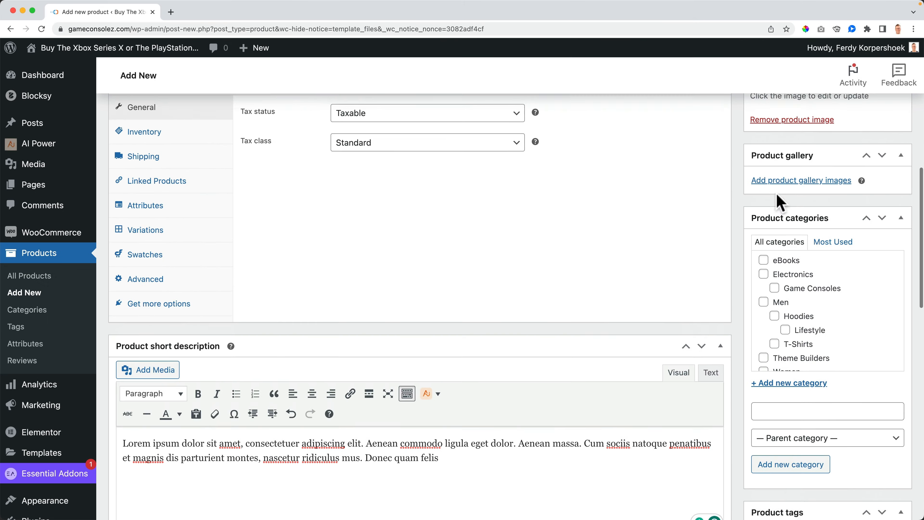
Add the white back view and both black T-Shirt images from the media library to the product gallery.
scroll(771, 186, "up", 2)
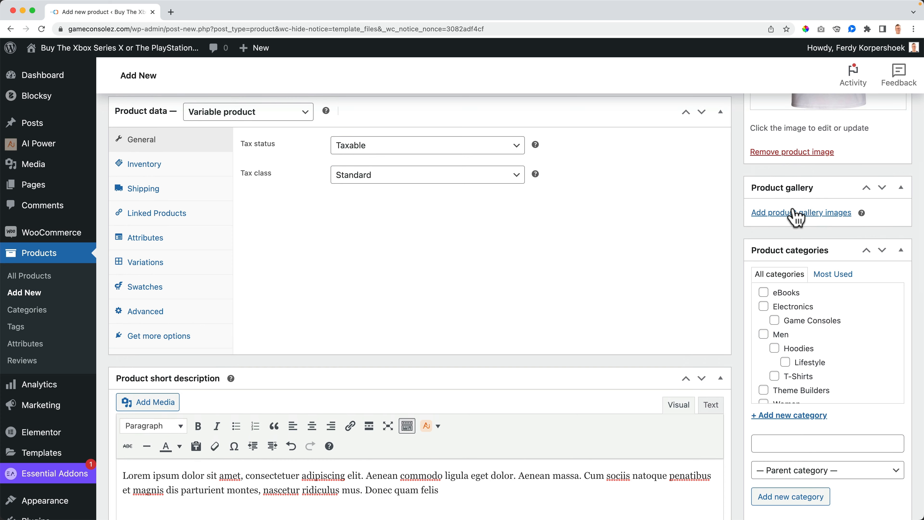
left_click(764, 213)
left_click(170, 199)
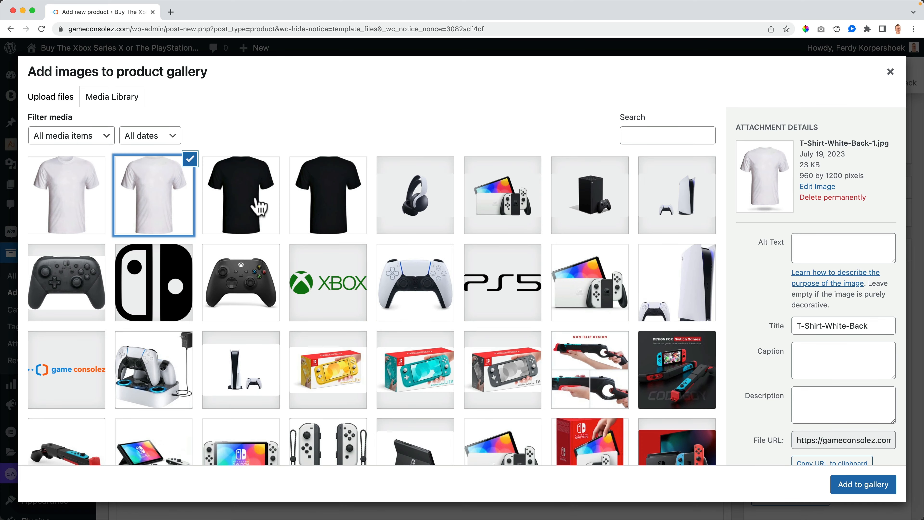
left_click(344, 205, "shift")
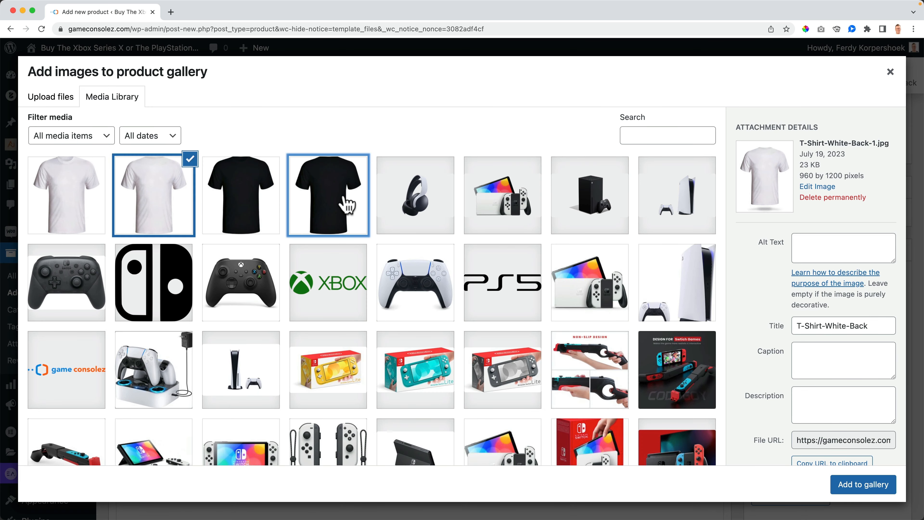
left_click(864, 485)
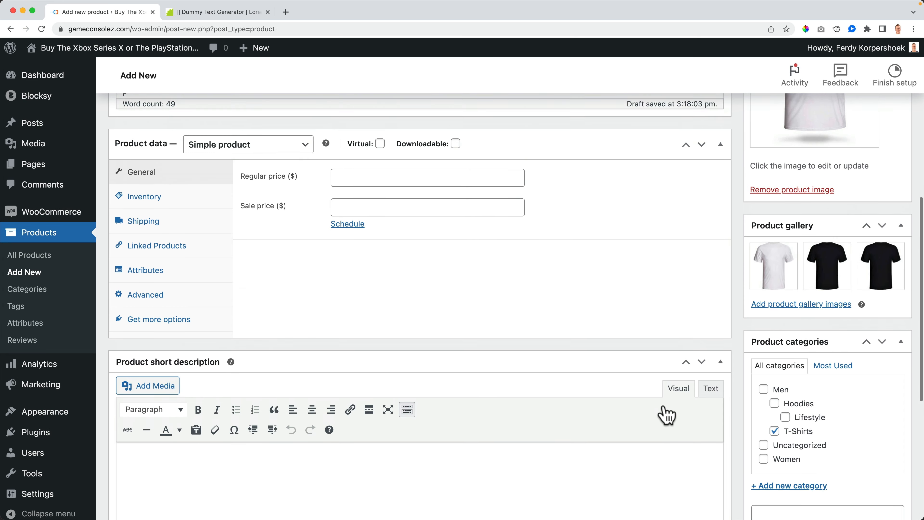
Change the product type to Variable product and dismiss the tip about adding attributes.
scroll(664, 413, "up", 2)
scroll(652, 388, "up", 1)
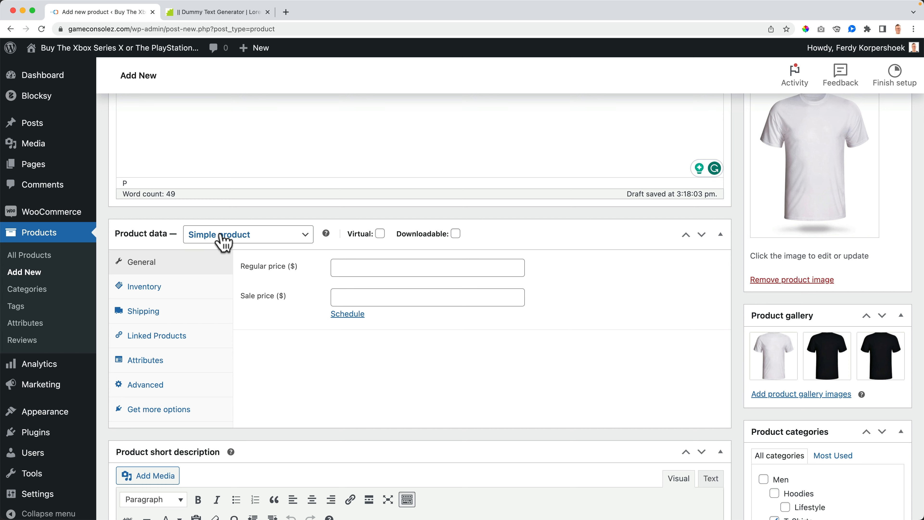
left_click(251, 235)
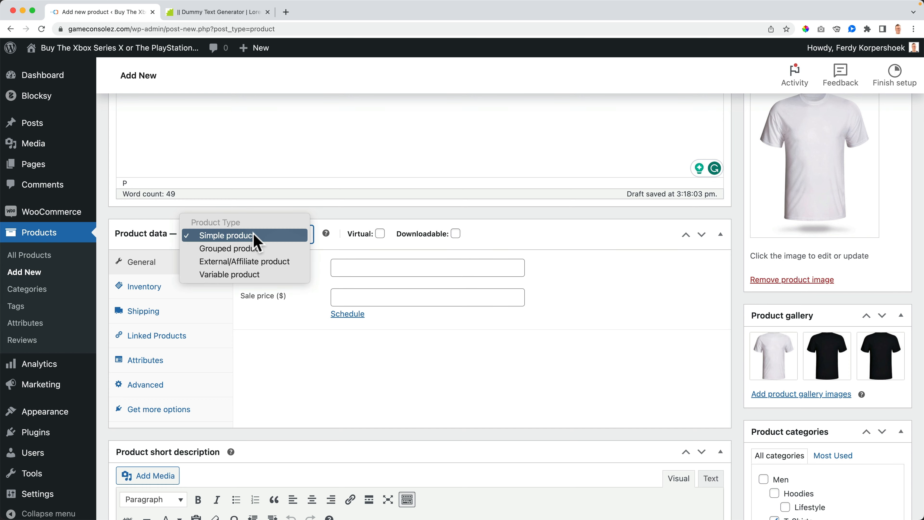
left_click(233, 275)
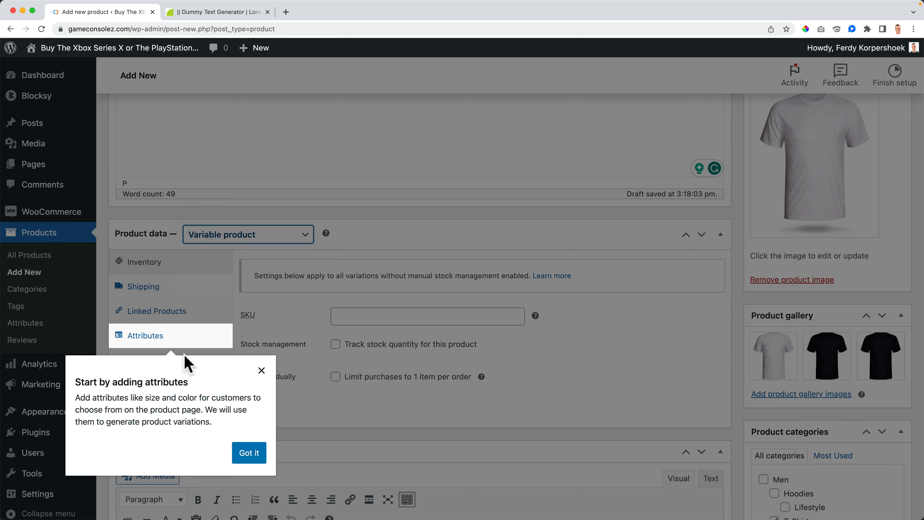
left_click(261, 370)
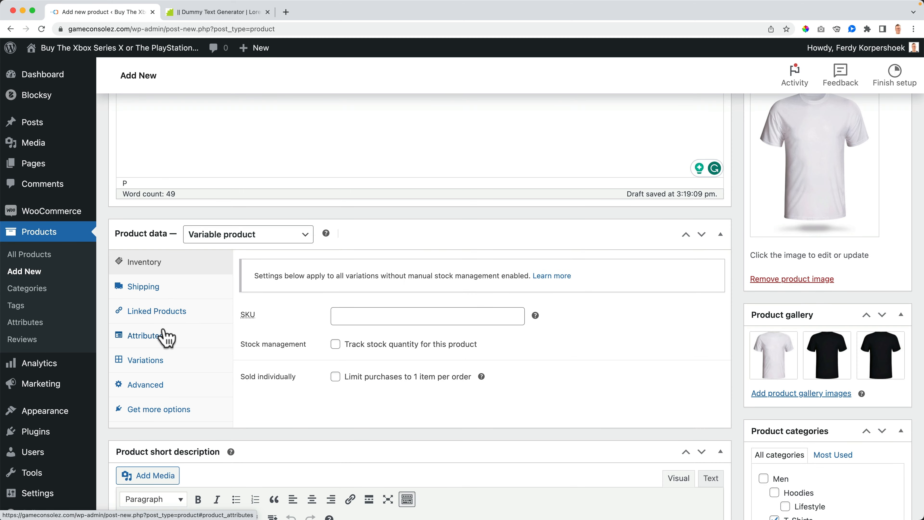
Create and save a product attribute named Size with the values Small | Medium | Large | Extra Large.
left_click(164, 337)
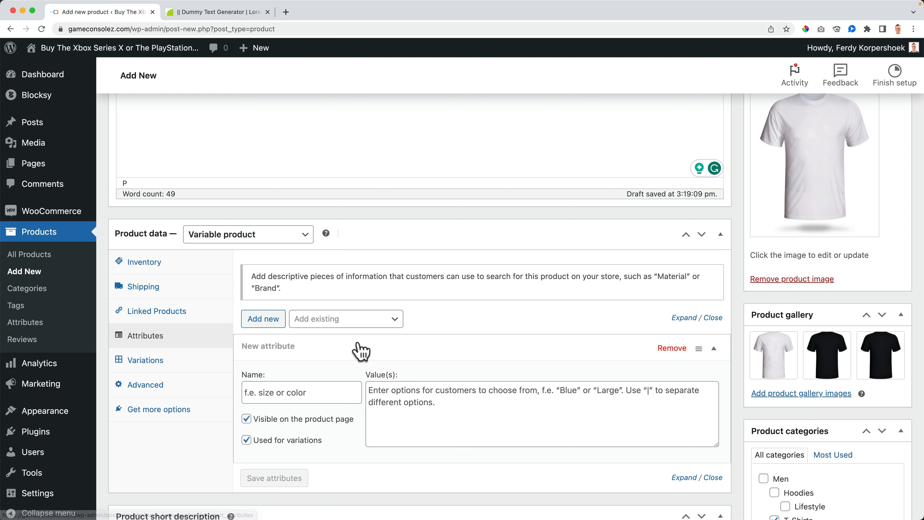
scroll(364, 350, "down", 5)
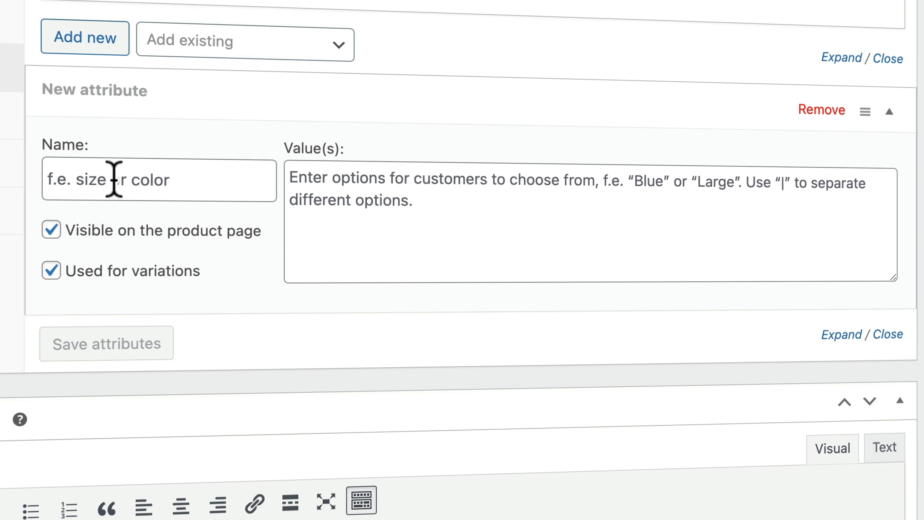
left_click(114, 179)
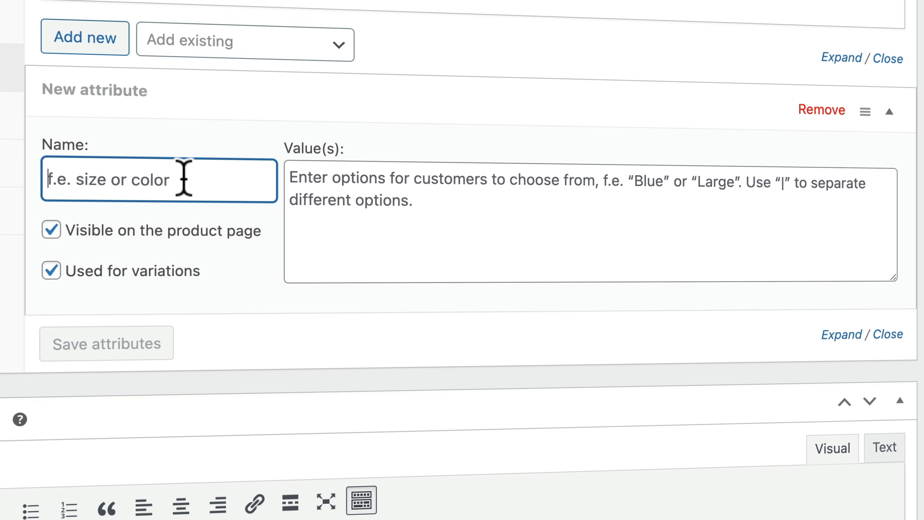
type("Size")
left_click(385, 199)
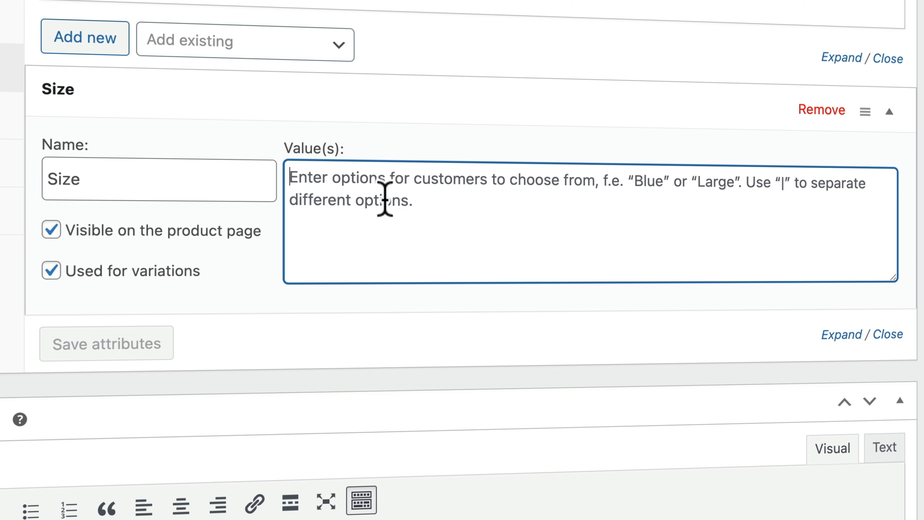
type("Sma")
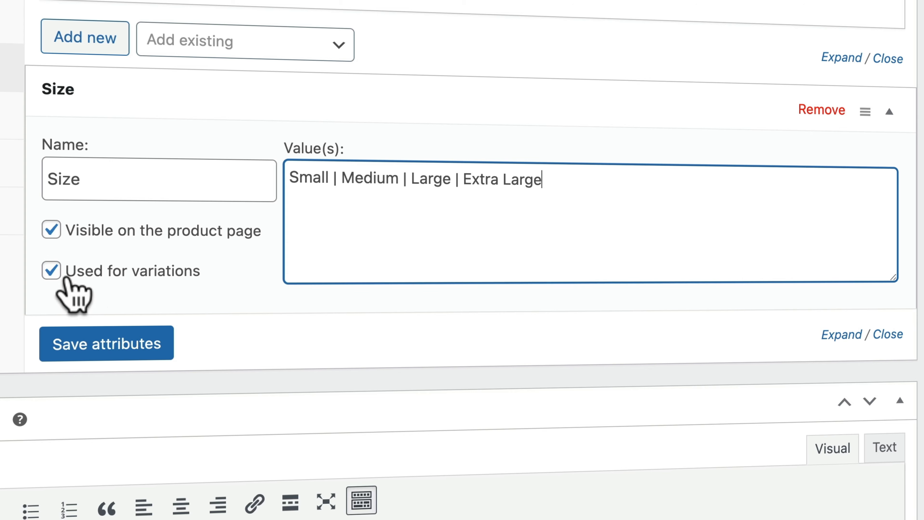
left_click(106, 343)
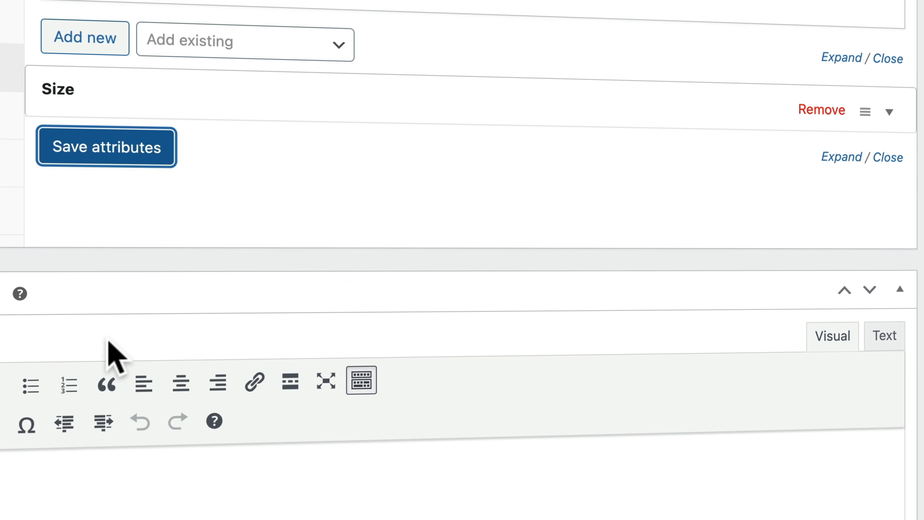
left_click(468, 110)
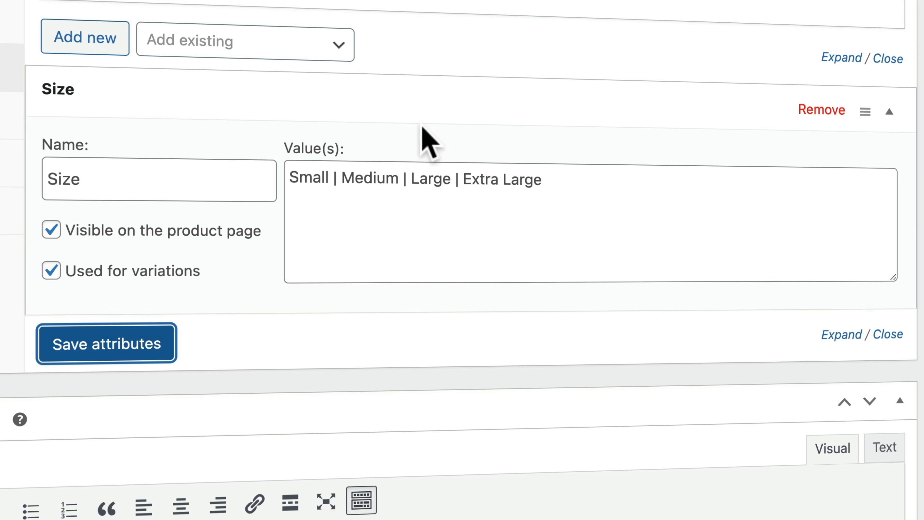
left_click(409, 107)
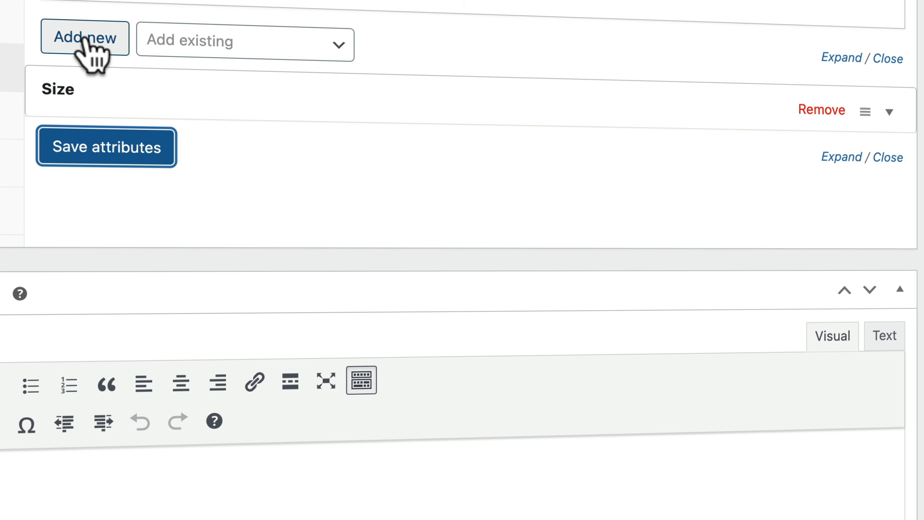
Create and save a second product attribute named Color with the values White | Black.
left_click(85, 38)
left_click(114, 228)
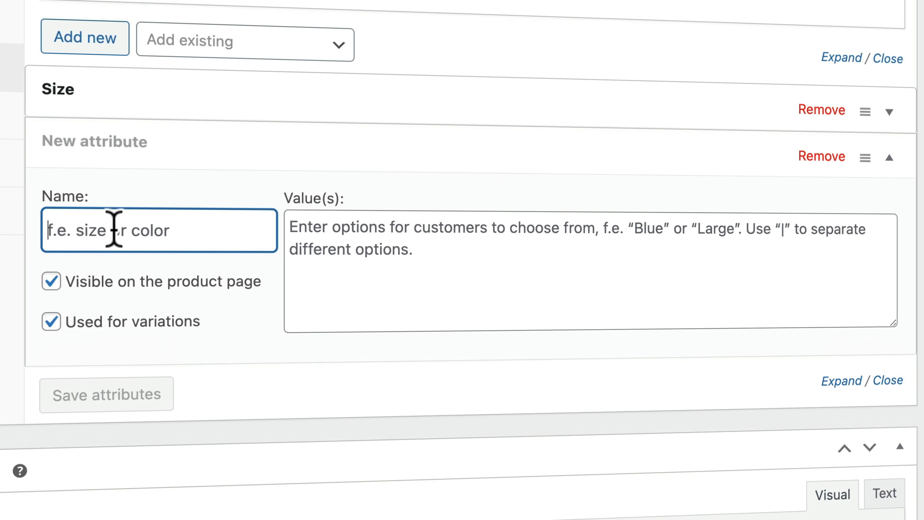
type("Color")
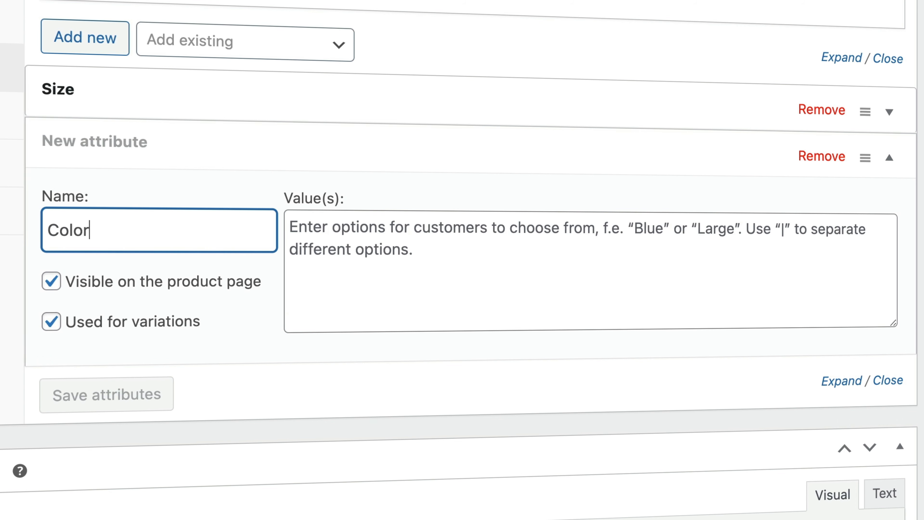
left_click(410, 261)
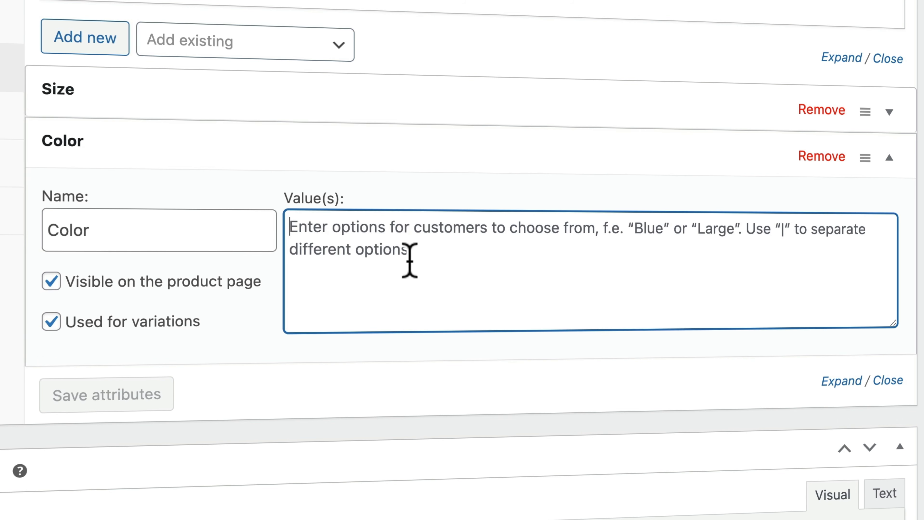
type("White | Black")
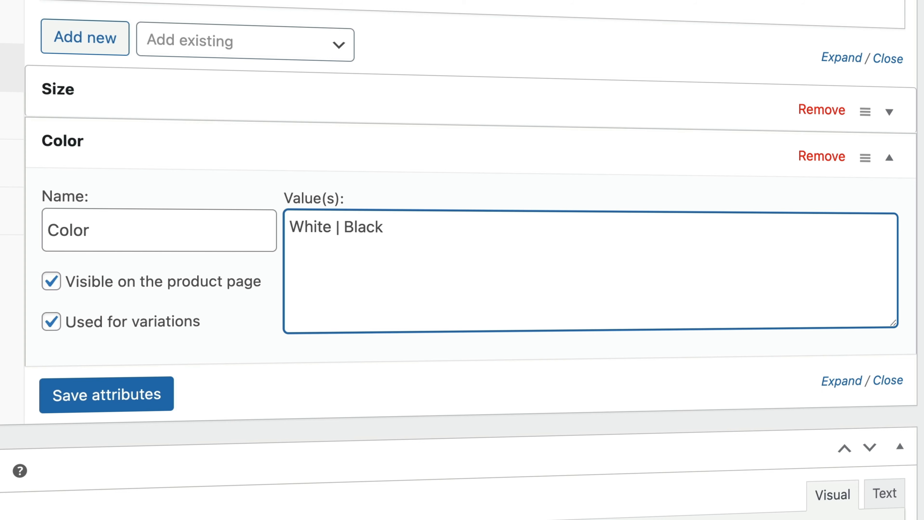
left_click(89, 395)
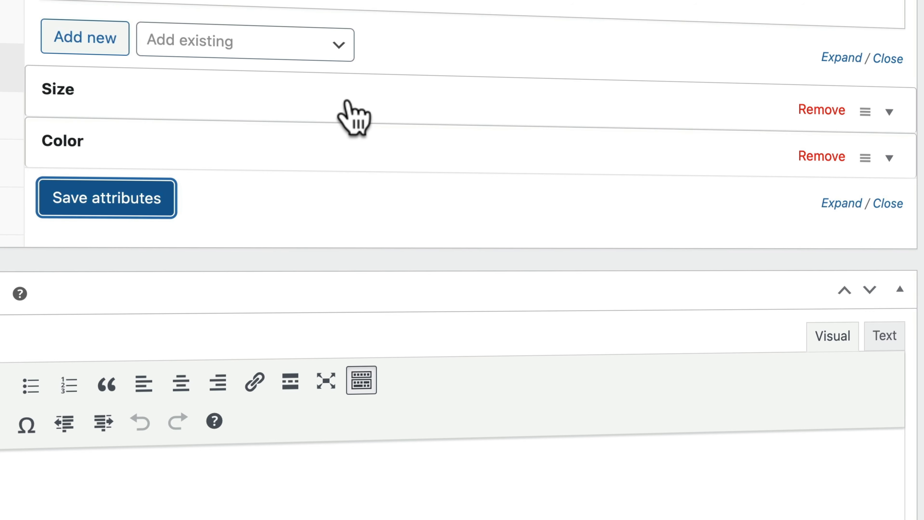
Review the values and variation settings of the saved Size and Color attributes, leaving both collapsed.
left_click(429, 96)
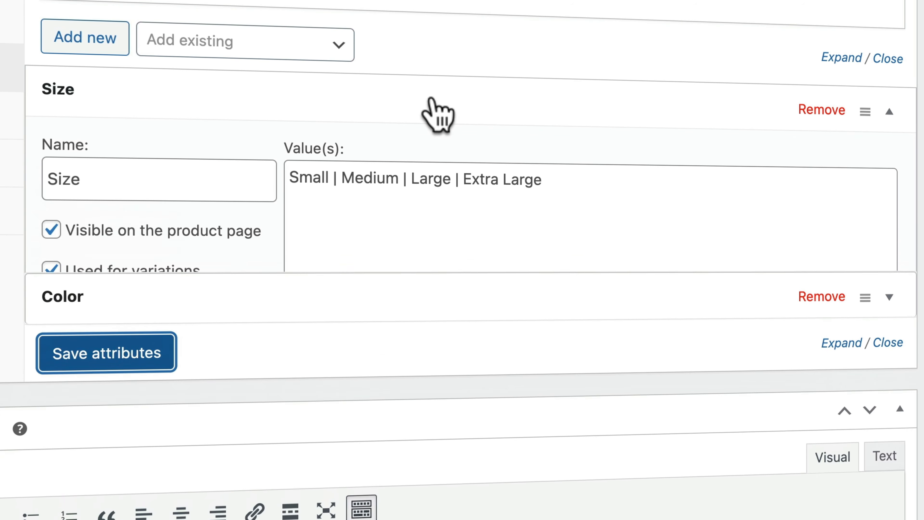
left_click(513, 117)
left_click(214, 160)
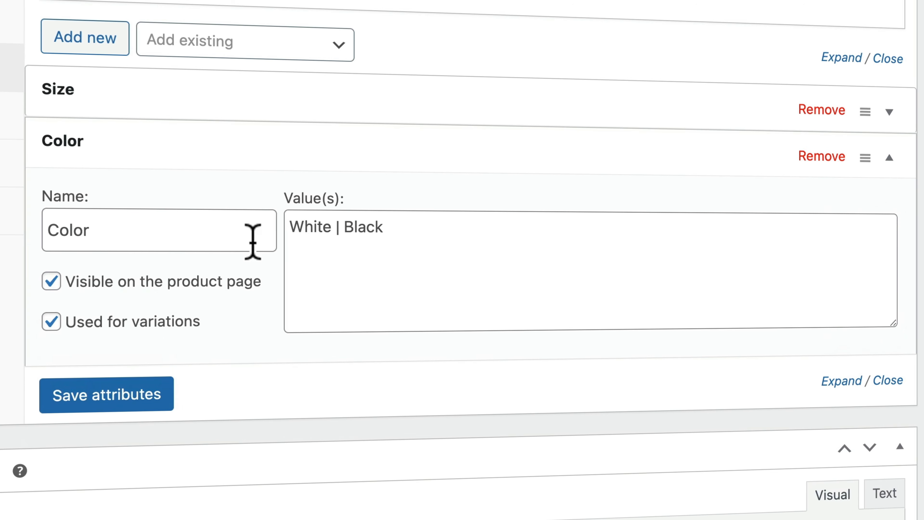
left_click(219, 151)
left_click(200, 107)
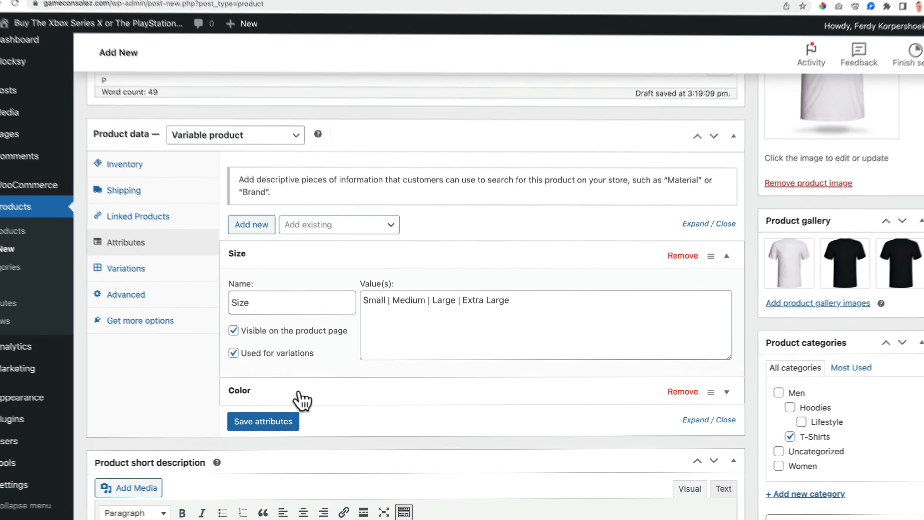
left_click(204, 335)
scroll(374, 319, "down", 2)
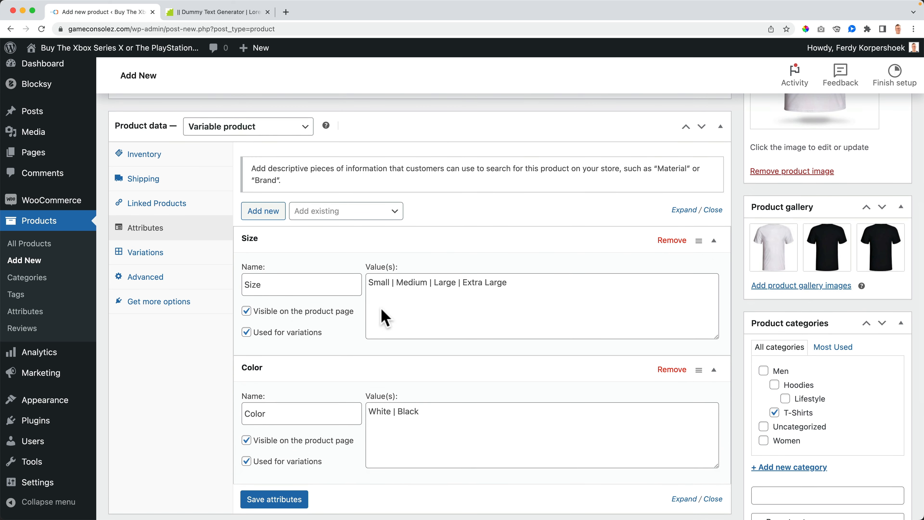
left_click(353, 246)
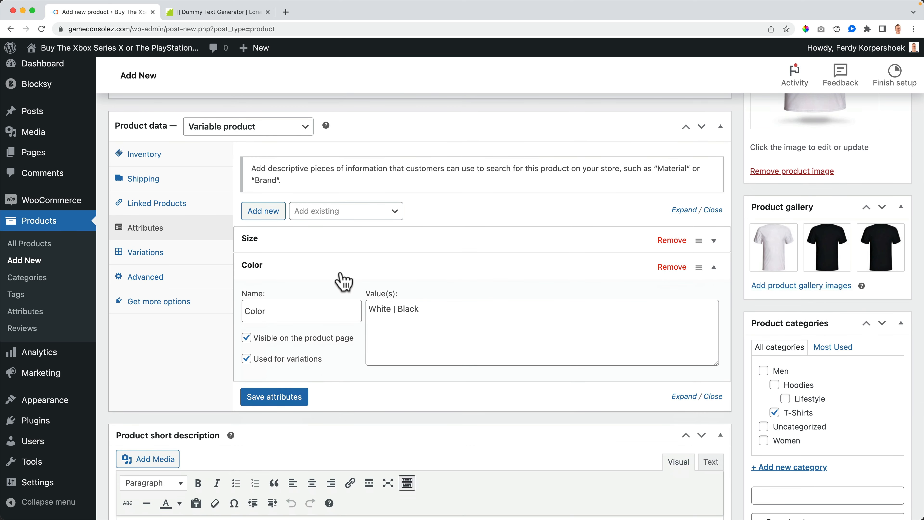
left_click(333, 272)
Generate product variations for every combination of the Size and Color attributes.
left_click(145, 252)
left_click(288, 165)
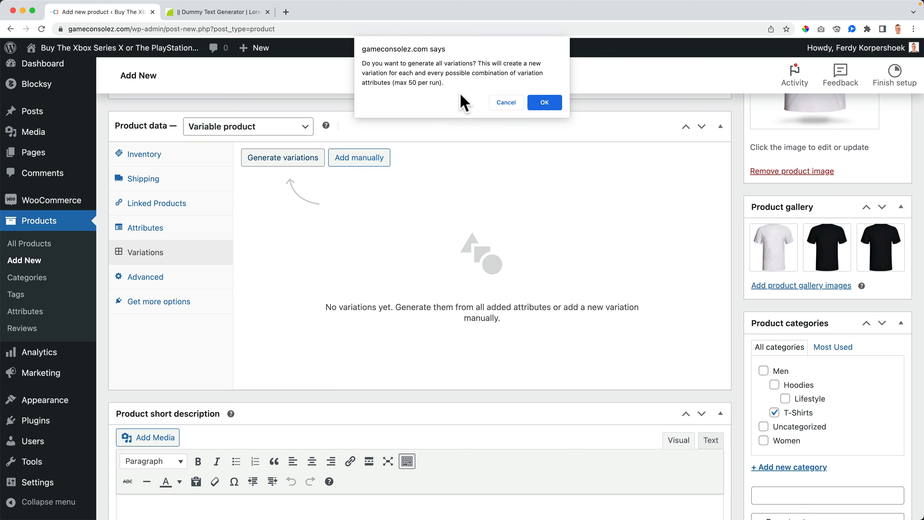
left_click(544, 103)
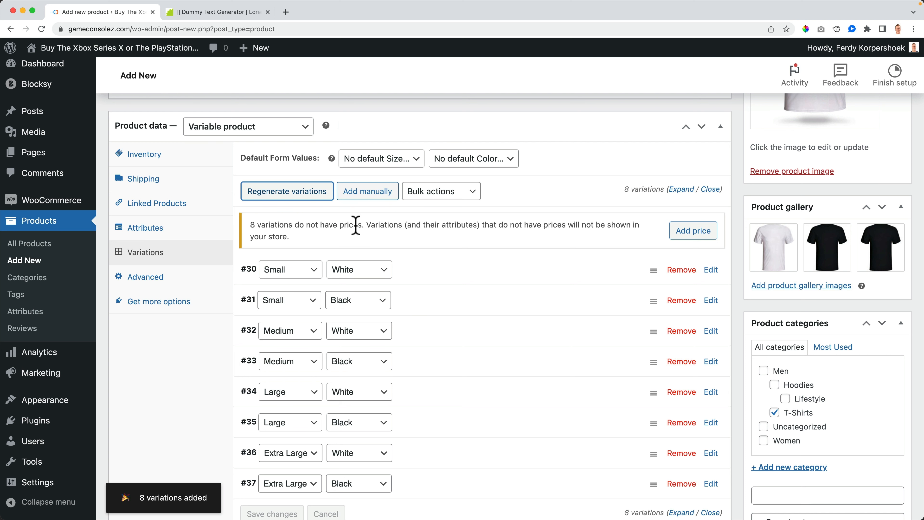
Add a price of 29.99 to all variations that have no price.
scroll(436, 251, "down", 2)
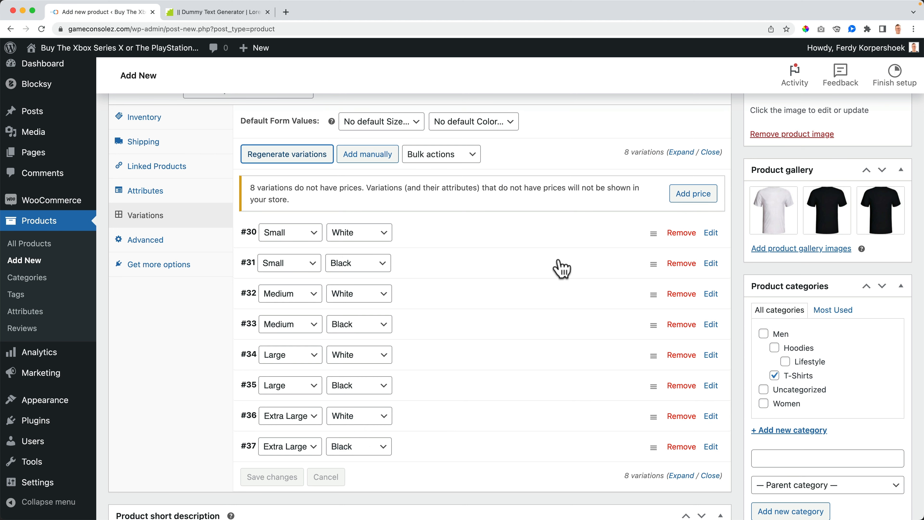
scroll(558, 266, "up", 1)
left_click(693, 218)
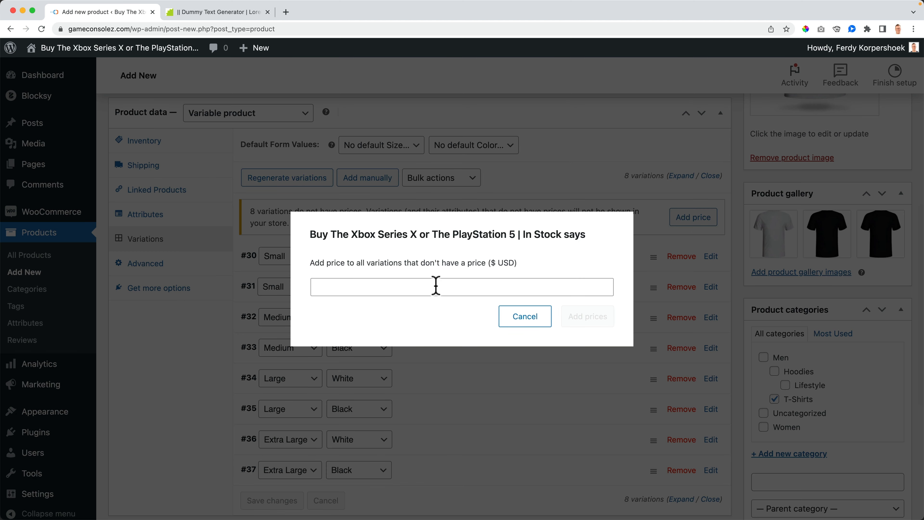
left_click(426, 287)
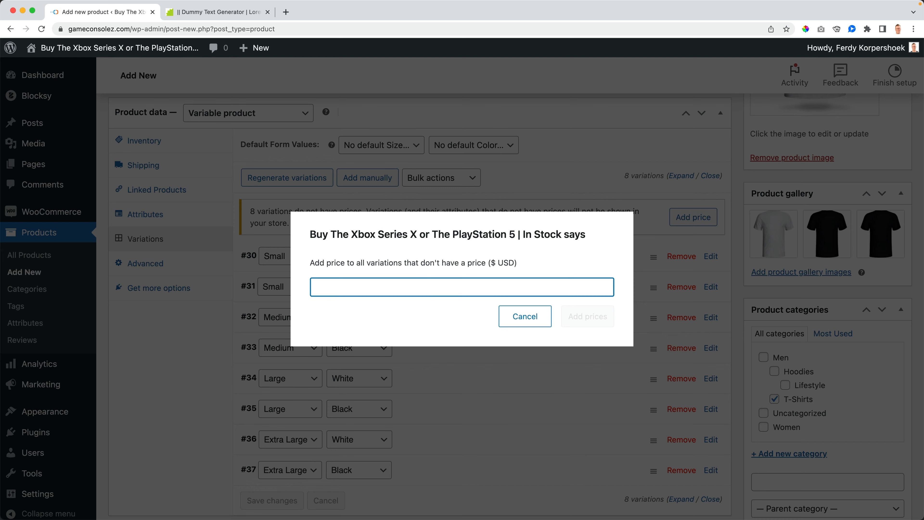
type("29.99")
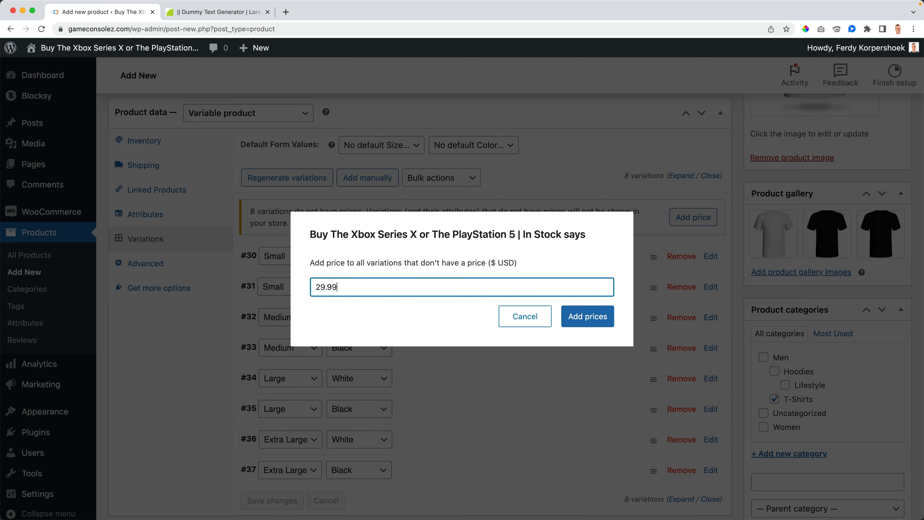
left_click(578, 316)
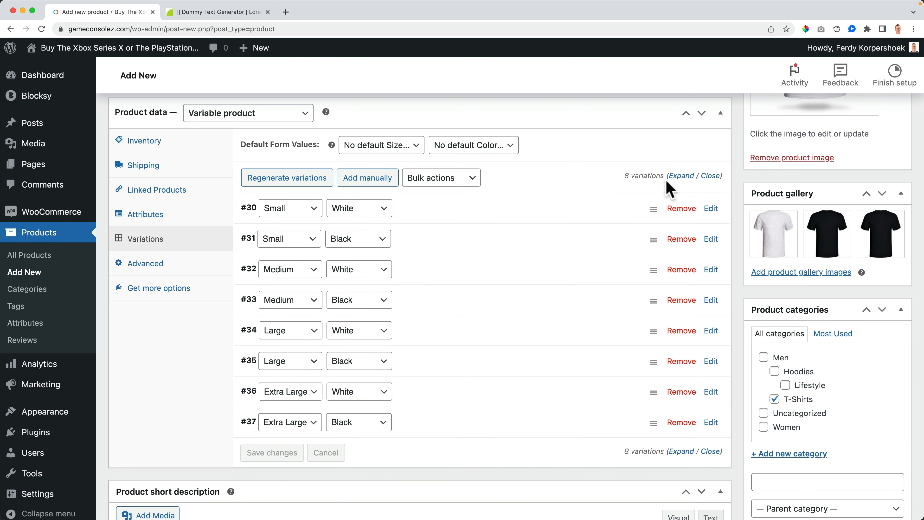
Expand all variations and review their price, stock and shipping settings.
left_click(680, 176)
scroll(452, 244, "down", 7)
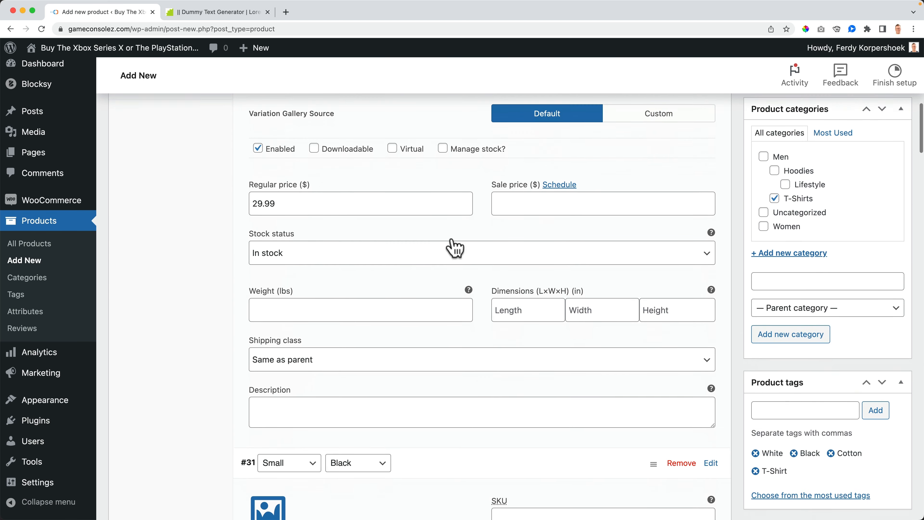
scroll(384, 247, "down", 12)
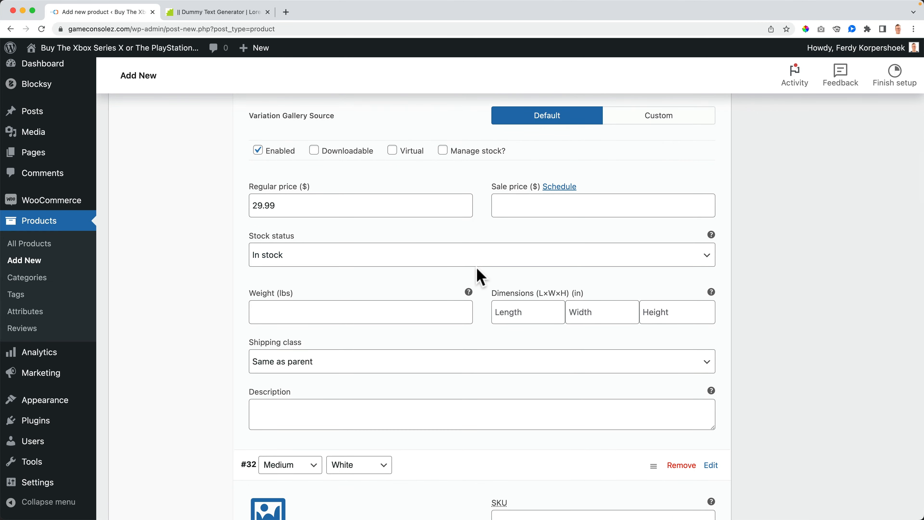
scroll(479, 277, "up", 20)
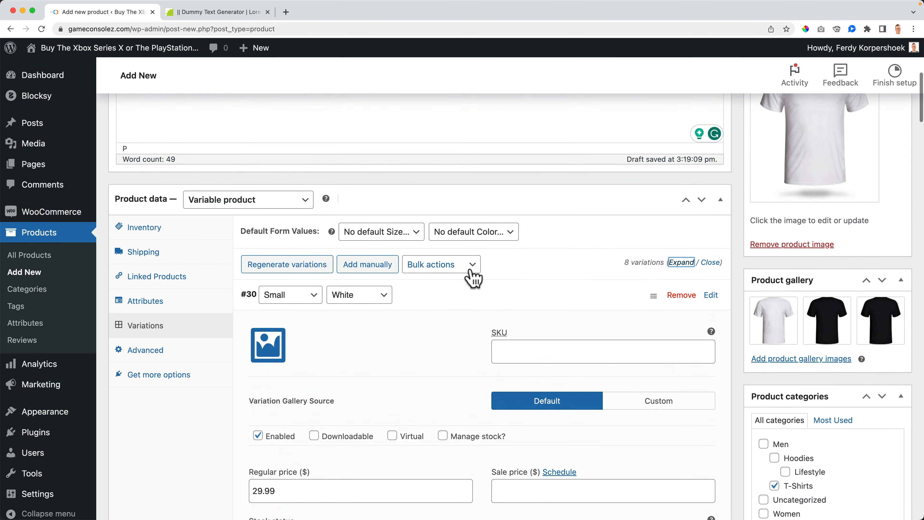
scroll(469, 277, "up", 1)
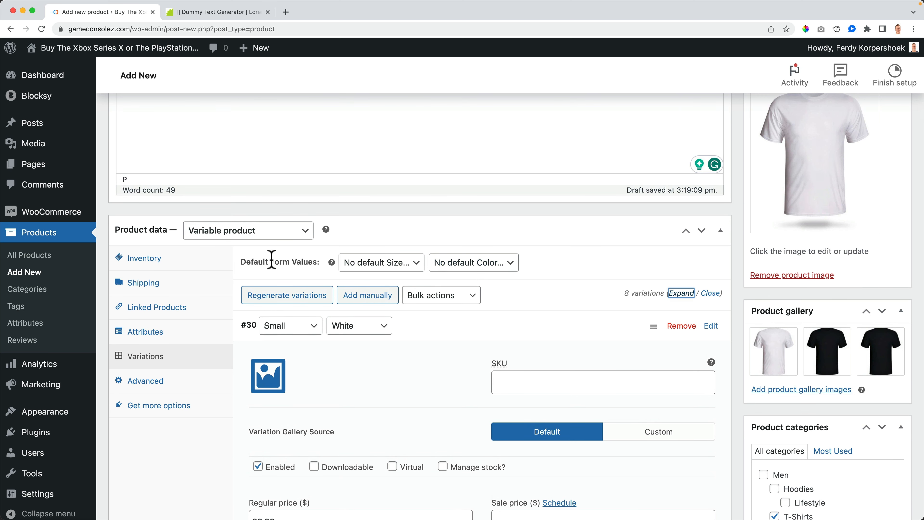
Publish the T-Shirt product and open its shop page in a new tab, closing the dummy text generator.
scroll(610, 269, "up", 8)
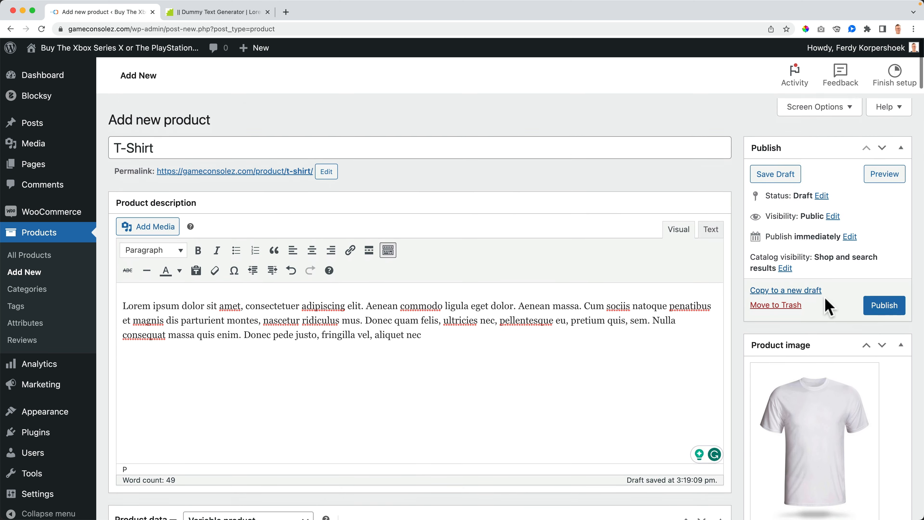
left_click(874, 302)
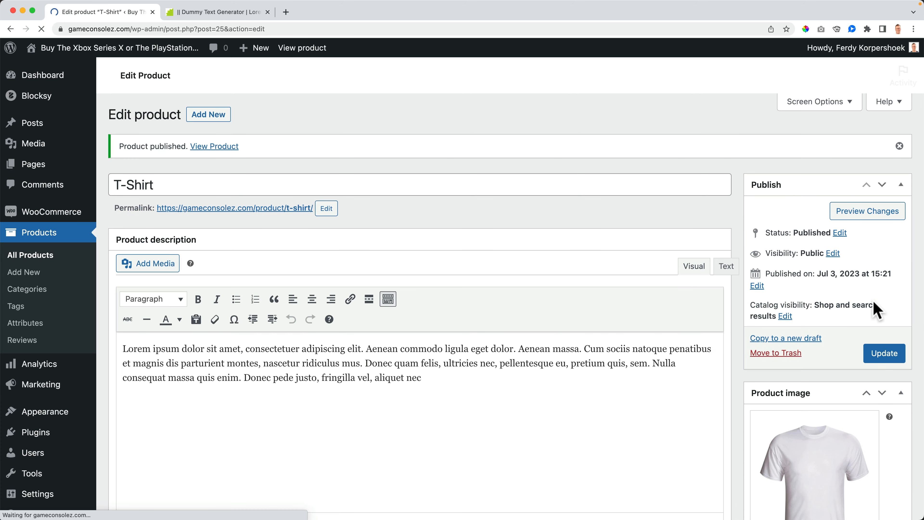
left_click(299, 48, "super")
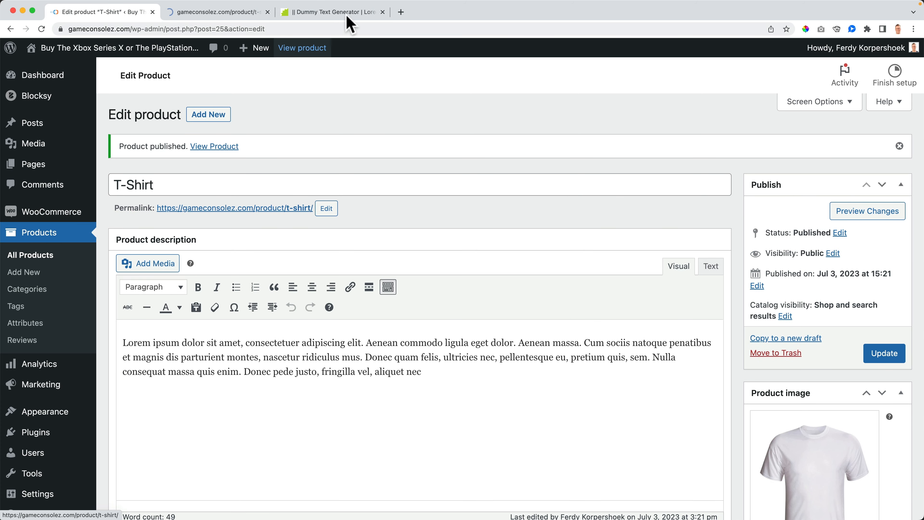
left_click(383, 12)
left_click(220, 15)
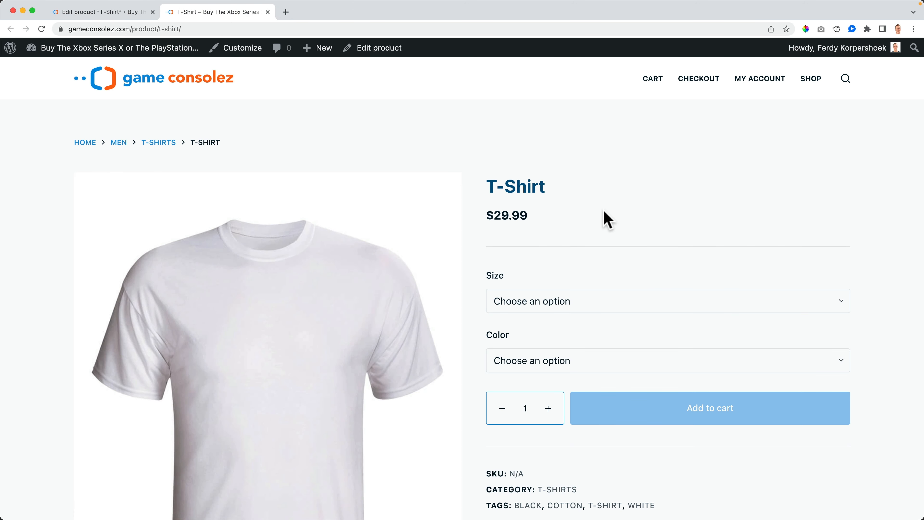
Test the option selectors on the T-Shirt shop page by choosing size Small and color Black.
scroll(600, 221, "down", 3)
left_click(579, 216)
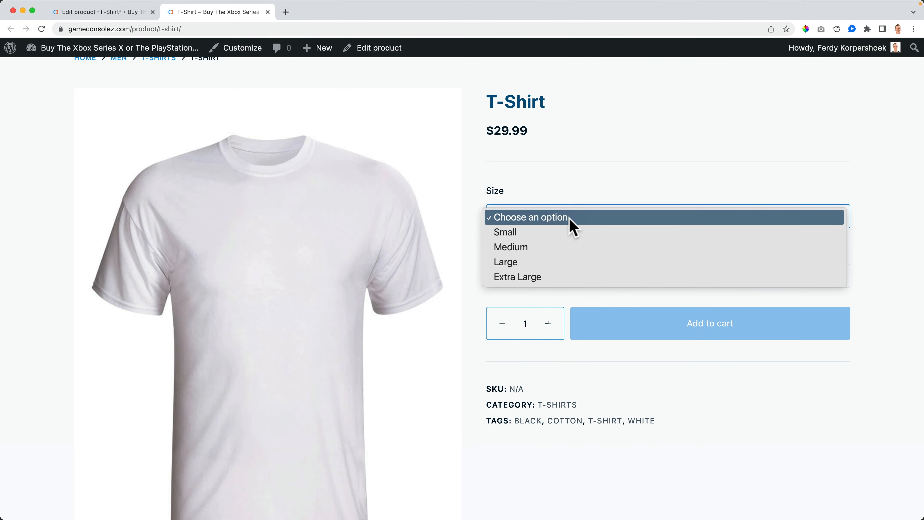
left_click(563, 233)
left_click(545, 276)
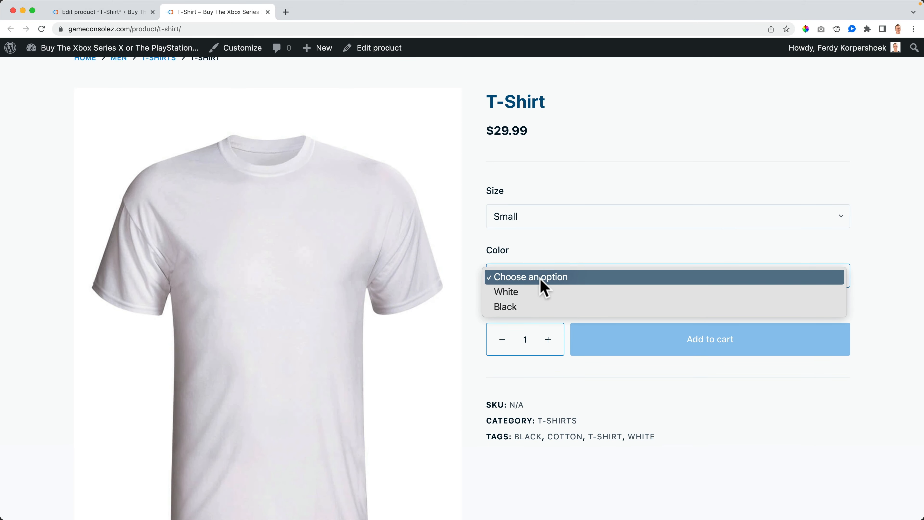
left_click(530, 313)
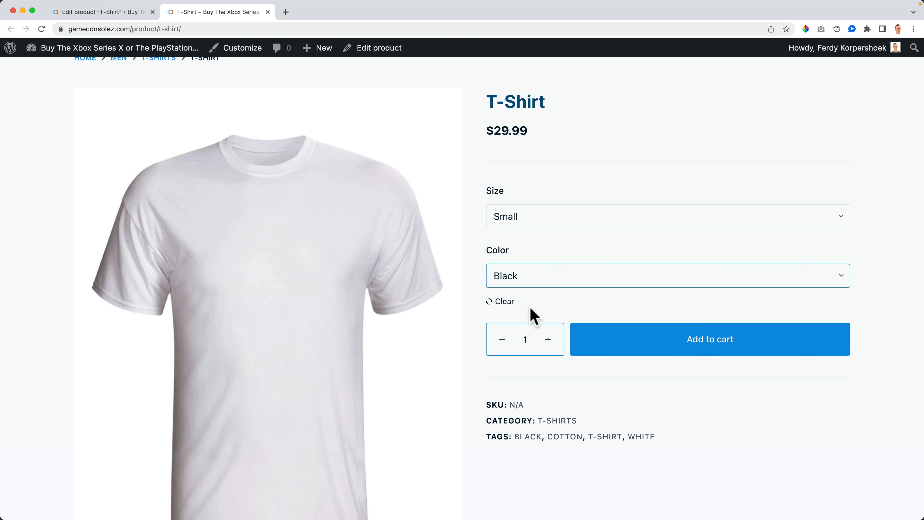
Reset the chosen T-Shirt options and try size Medium instead.
left_click(538, 218)
left_click(560, 178)
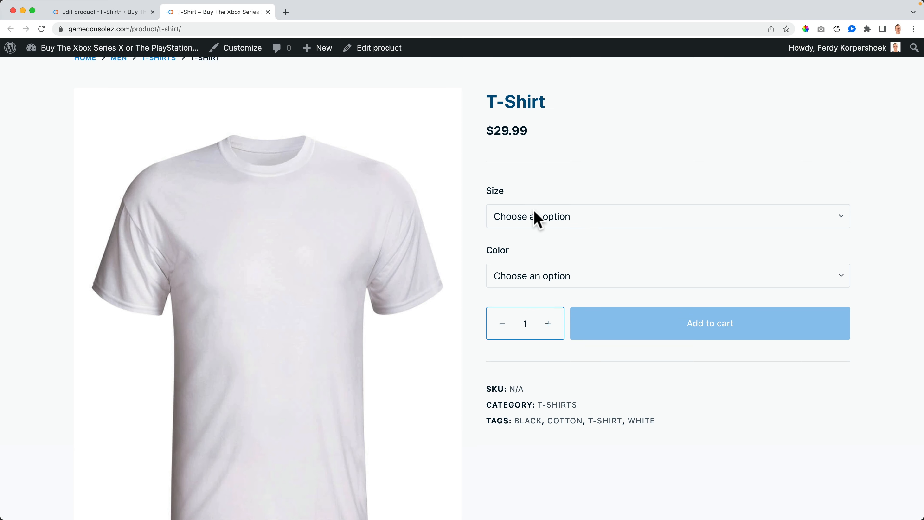
left_click(537, 218)
left_click(529, 250)
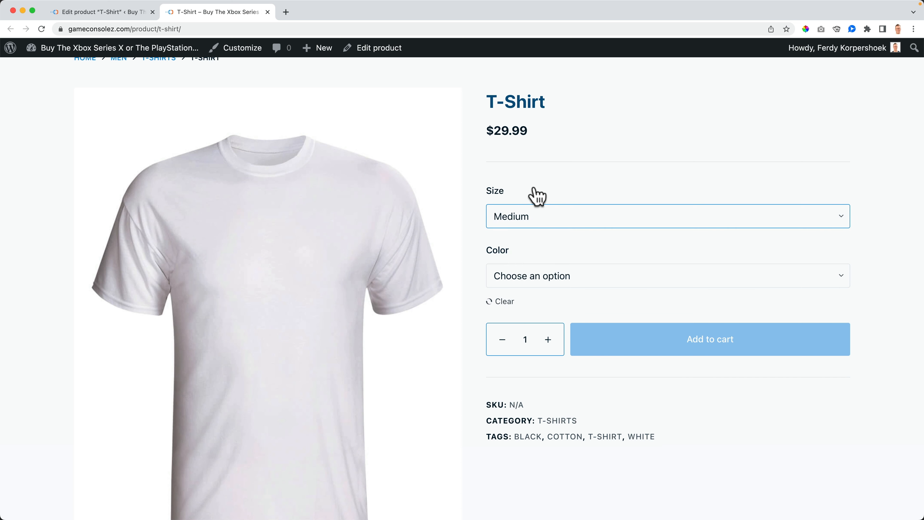
Set the variations' default form values to Large and White, save the changes, and check the defaults on the shop page.
left_click(121, 14)
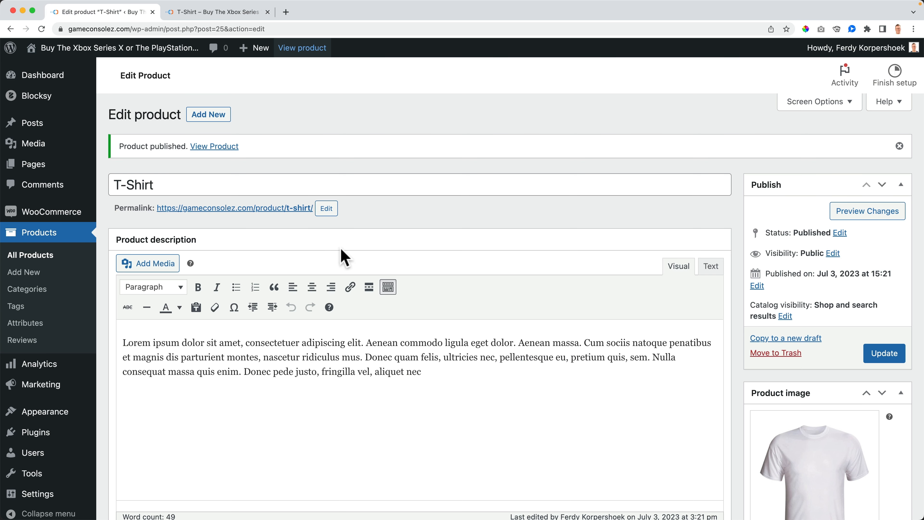
scroll(360, 251, "down", 10)
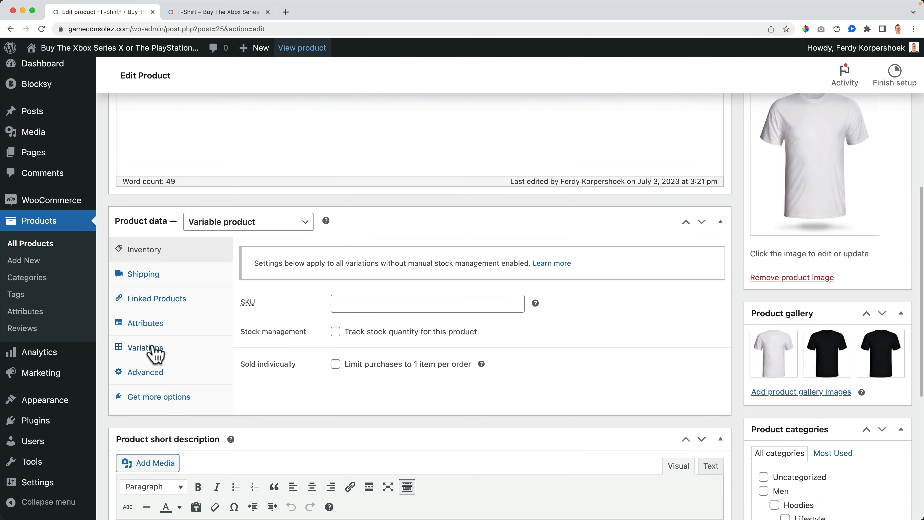
left_click(153, 349)
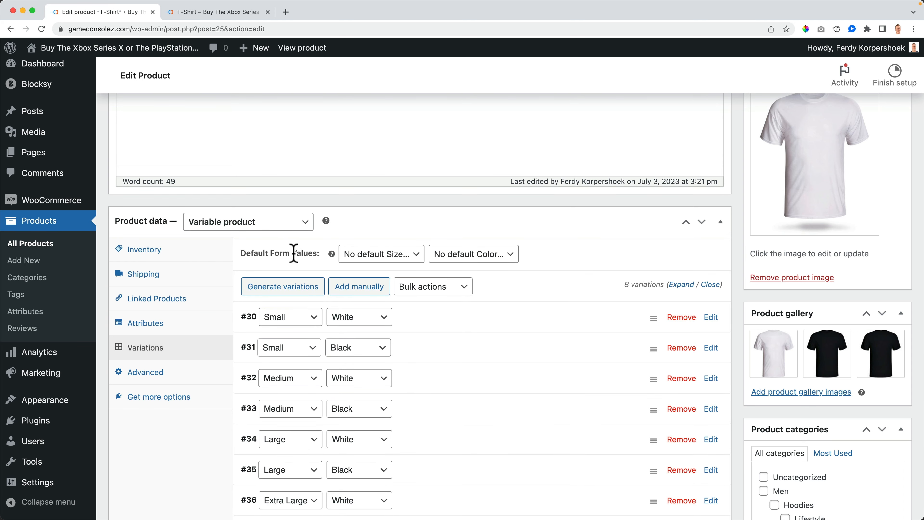
left_click(380, 256)
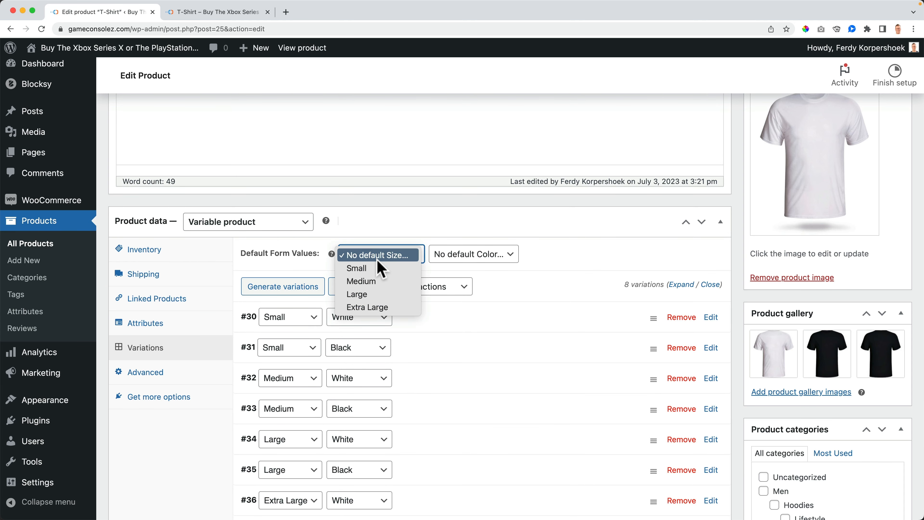
left_click(367, 295)
left_click(460, 257)
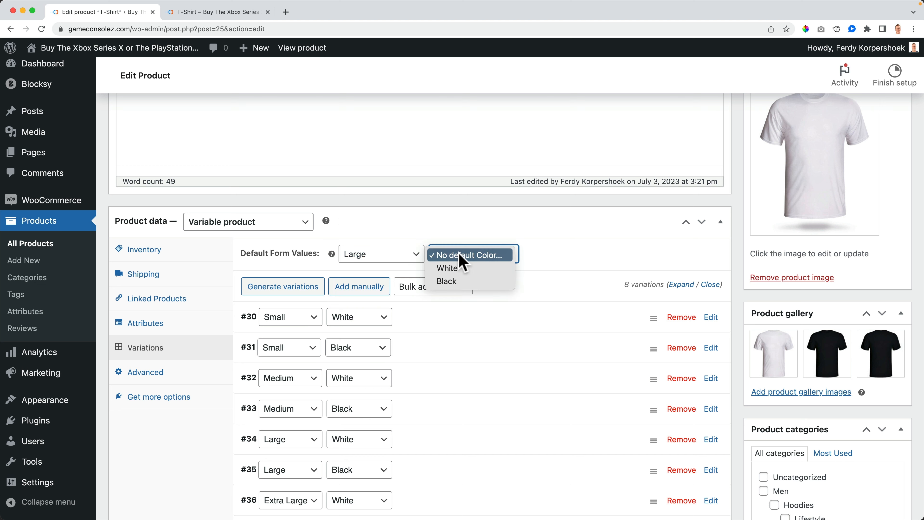
left_click(455, 269)
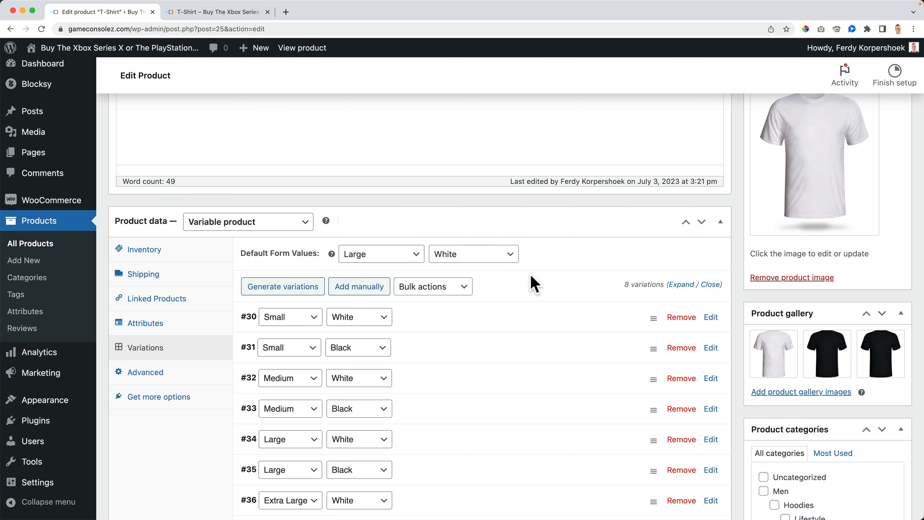
scroll(524, 262, "down", 10)
left_click(271, 222)
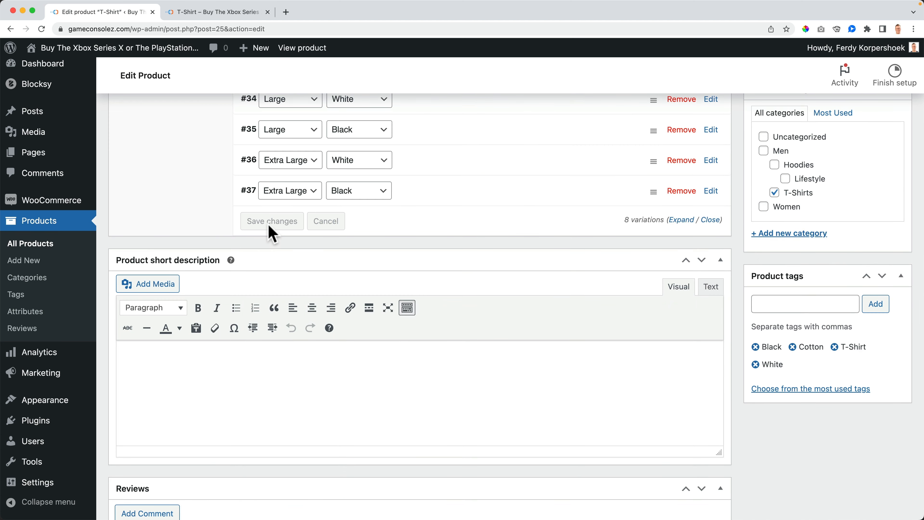
left_click(225, 12)
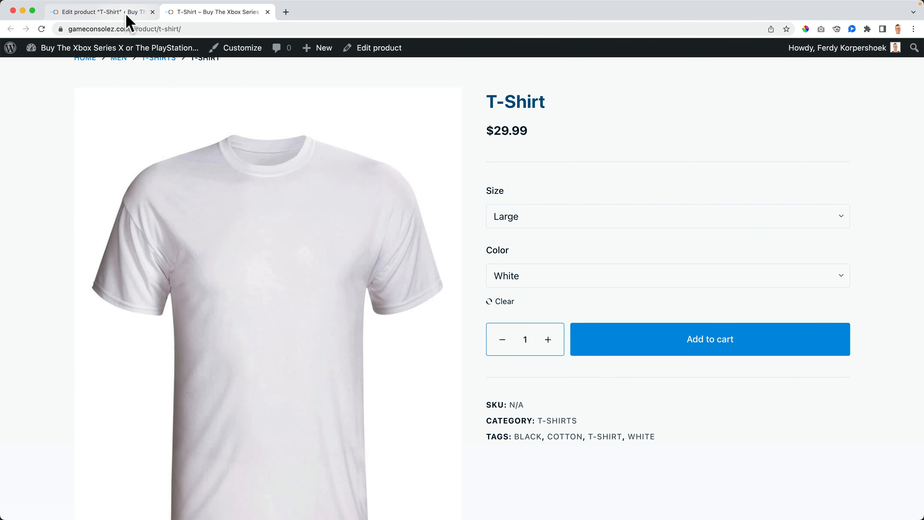
Return to the product's variations and review the available bulk actions without applying one.
left_click(102, 13)
scroll(486, 293, "up", 10)
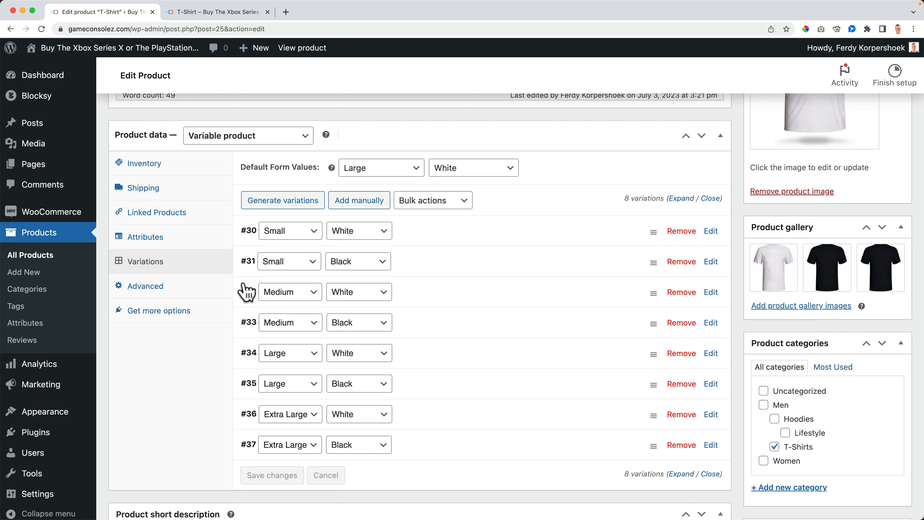
scroll(251, 443, "up", 1)
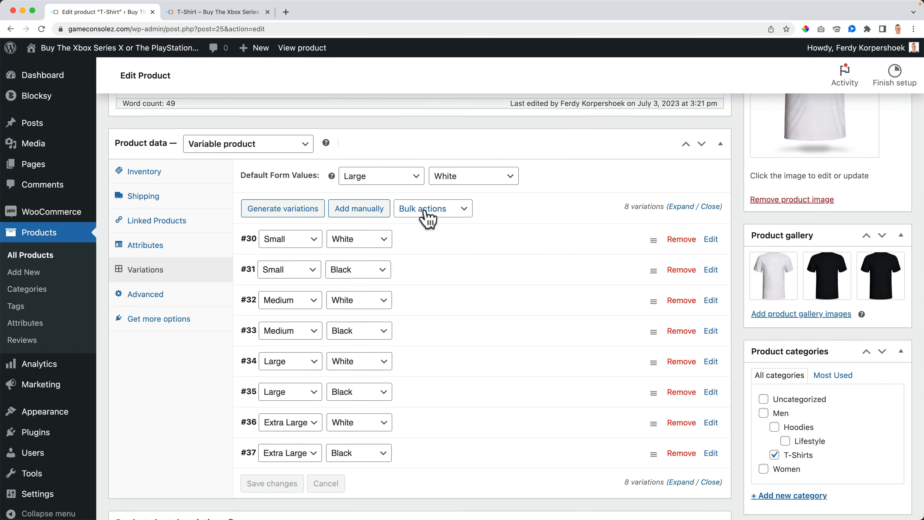
scroll(435, 217, "up", 1)
left_click(436, 222)
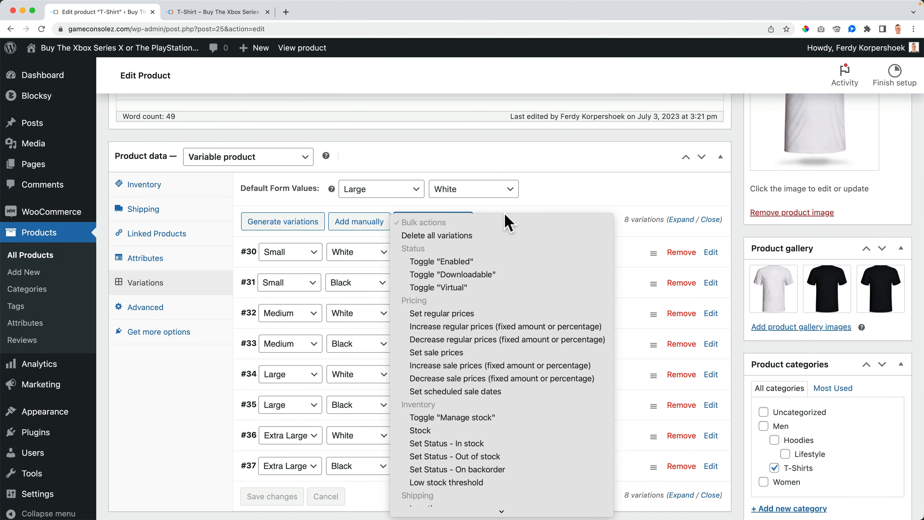
key("Escape")
Choose size Medium and color Black on the T-Shirt shop page and add one to the cart.
left_click(229, 13)
left_click(539, 222)
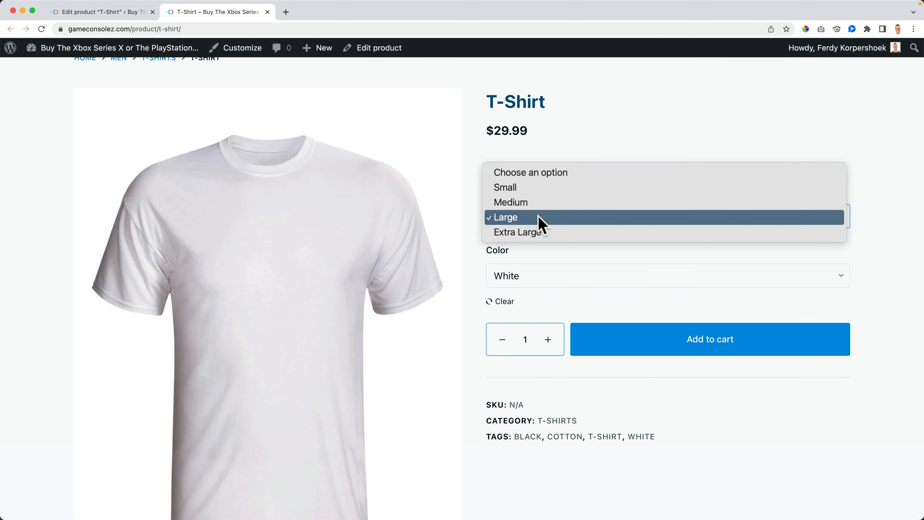
left_click(542, 202)
left_click(546, 277)
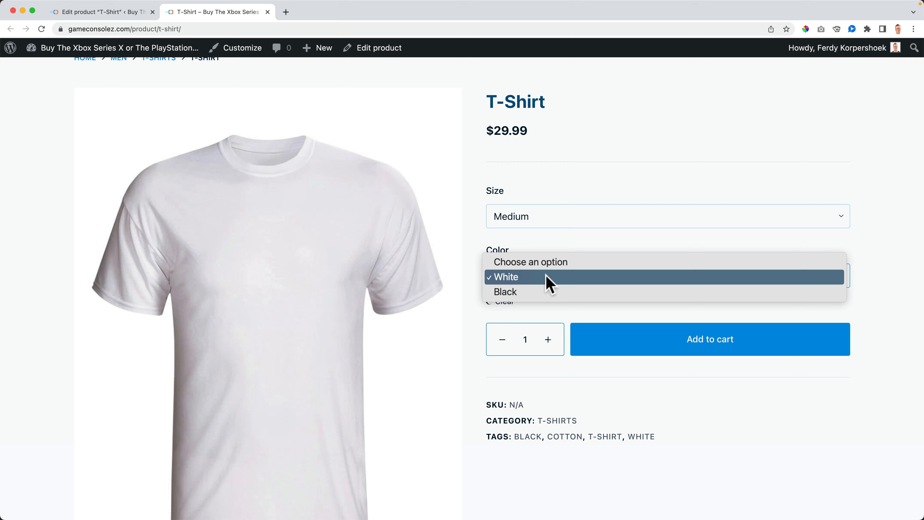
left_click(544, 292)
left_click(677, 343)
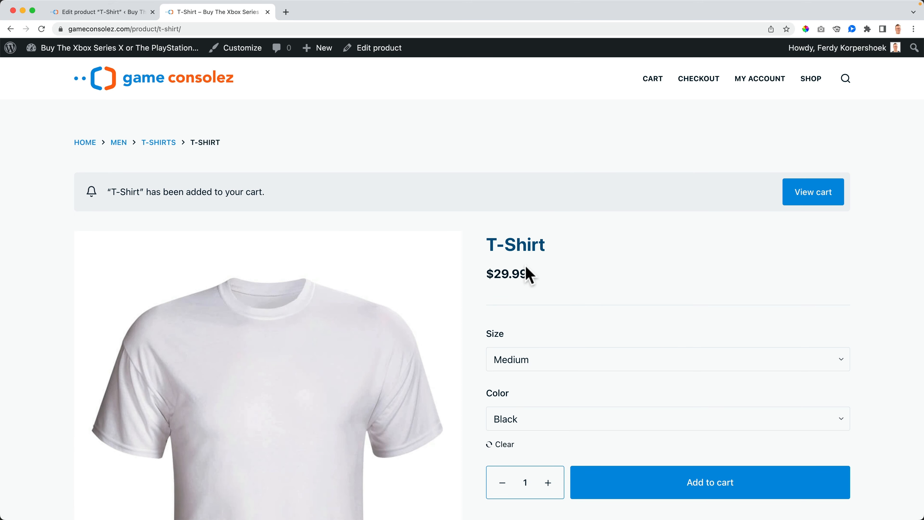
View the cart, set the Medium, Black T-Shirt quantity to 1000 and update the cart.
left_click(800, 190)
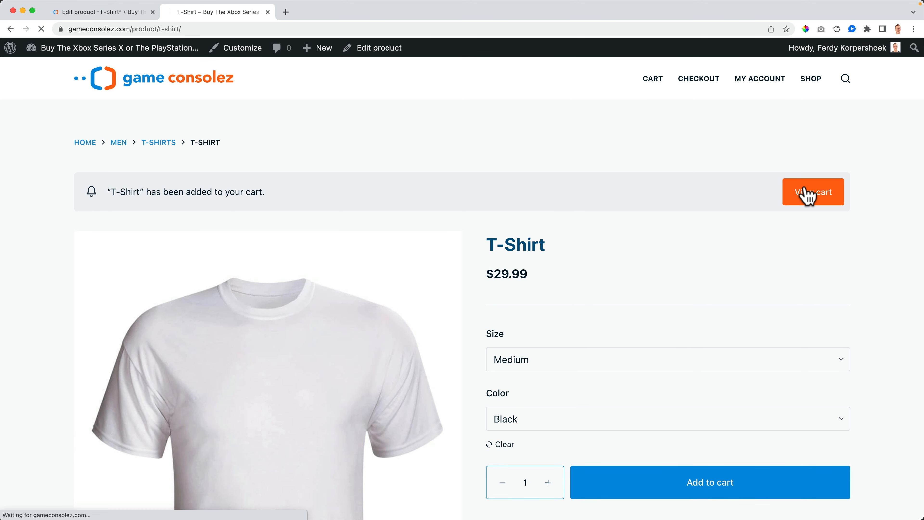
left_click(404, 383)
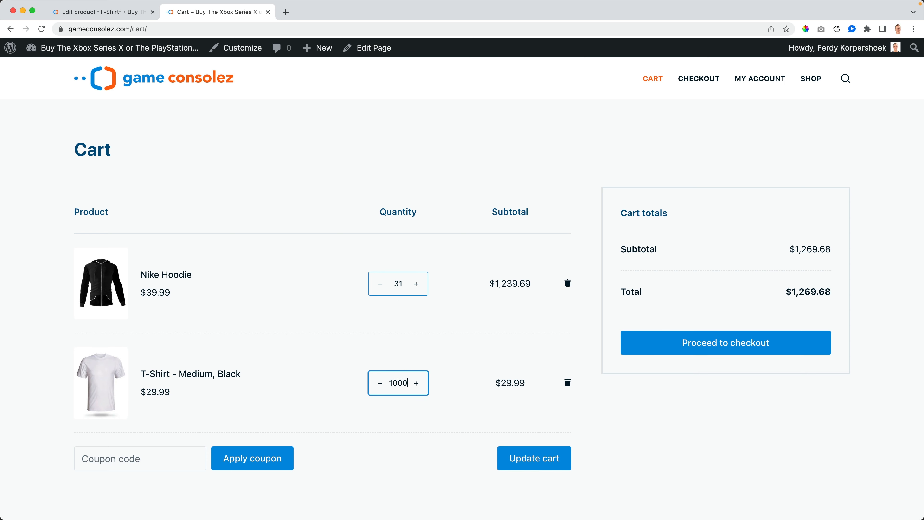
key("Tab")
left_click(531, 459)
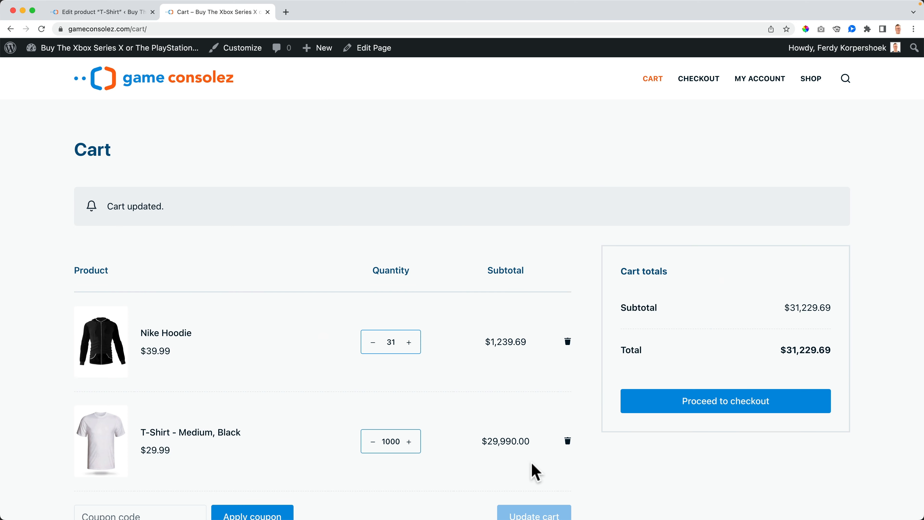
Examine the cart total and the quantity of the Medium, Black T-Shirt.
scroll(515, 461, "down", 5)
left_click_drag(780, 259, 839, 263)
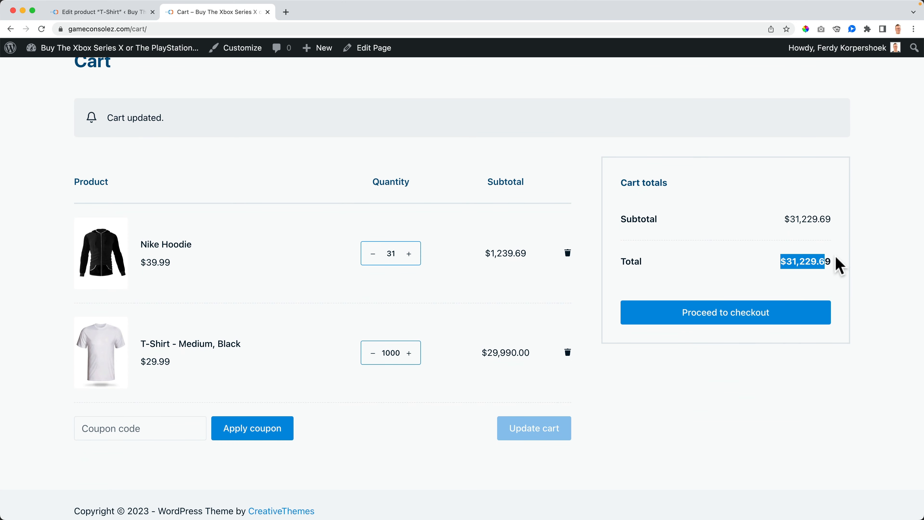
left_click(391, 352)
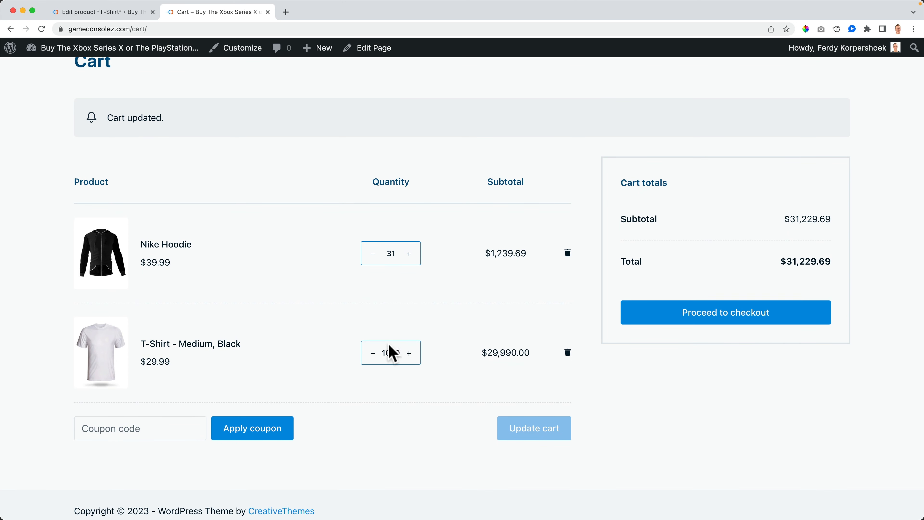
Toggle Manage stock for all T-Shirt variations in bulk and check the Medium, Black variation's availability on its shop page.
left_click(106, 13)
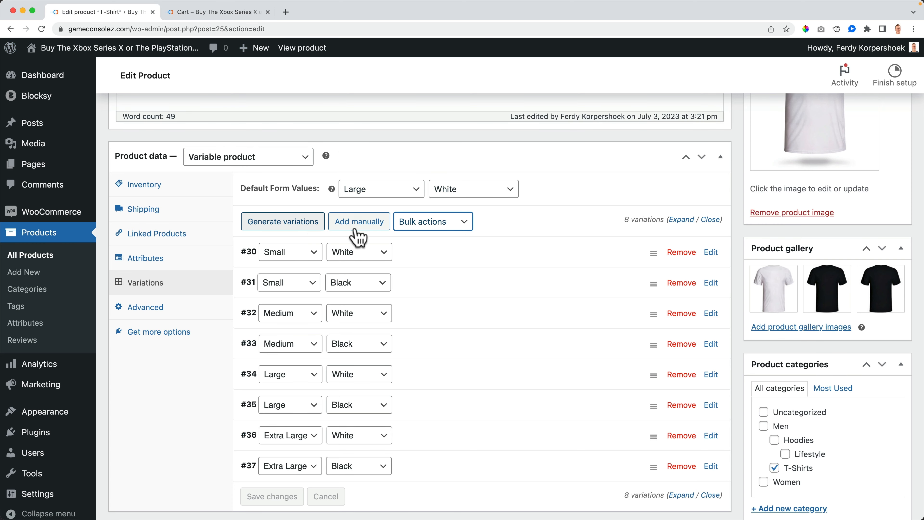
left_click(436, 223)
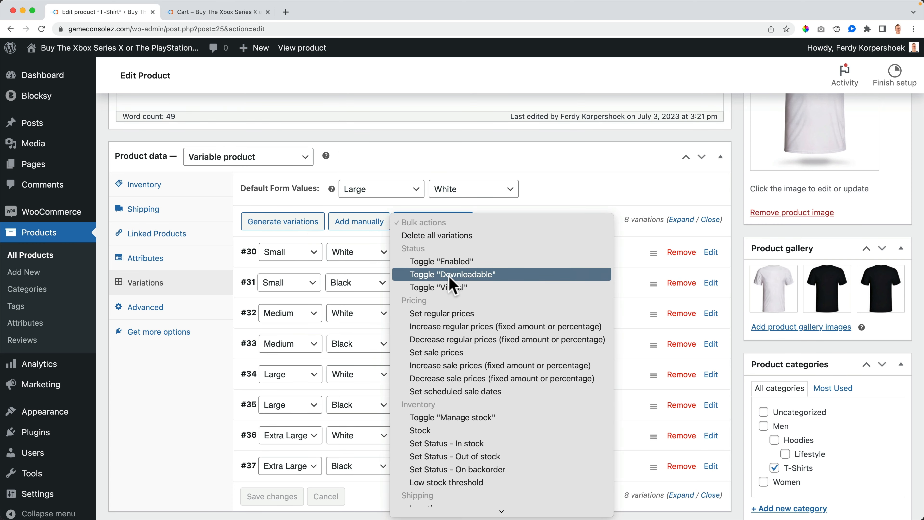
left_click(460, 417)
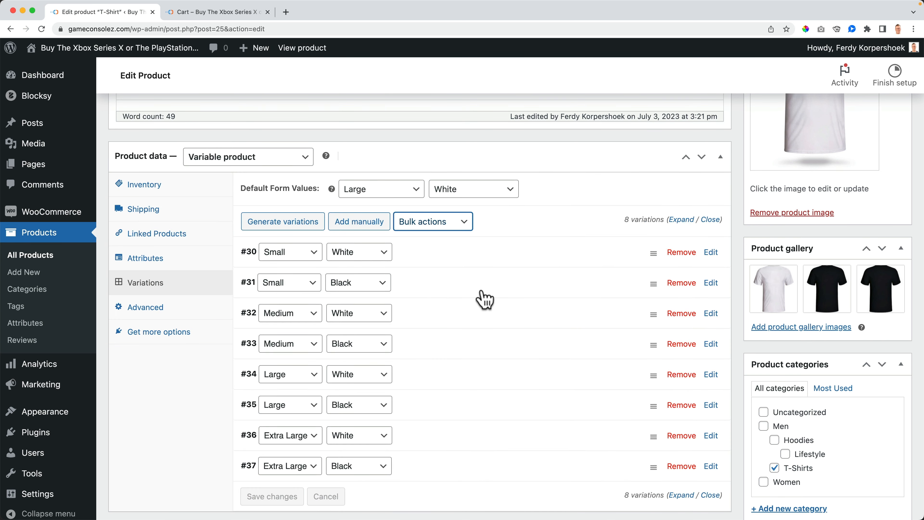
left_click(247, 12)
left_click(177, 346)
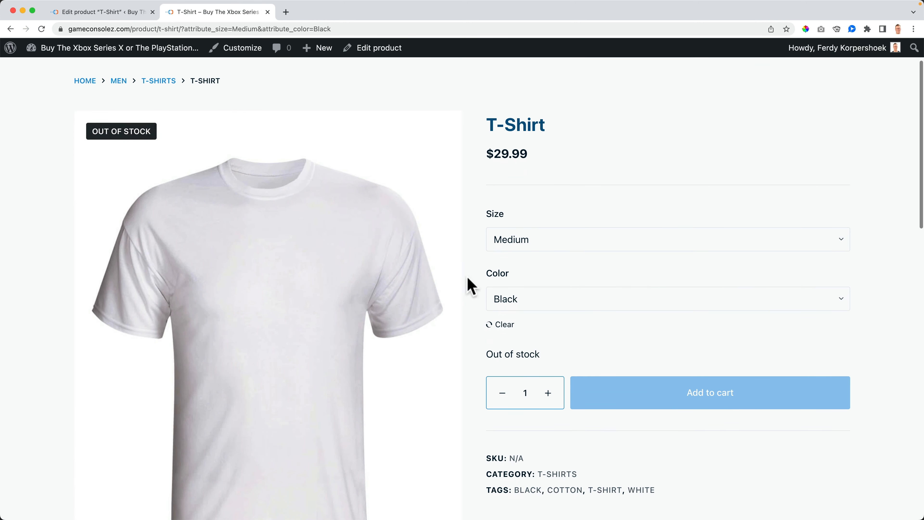
Set the stock of all T-Shirt variations to 20 with a bulk action.
left_click(127, 12)
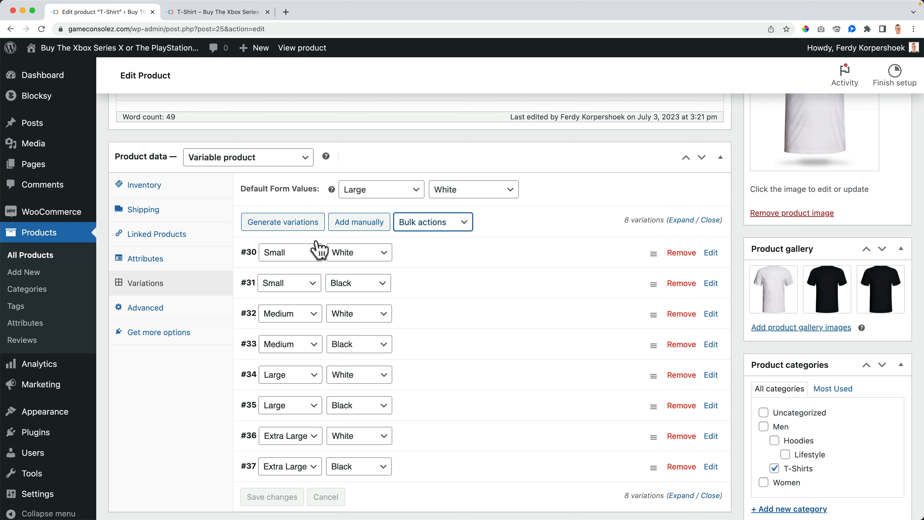
left_click(437, 230)
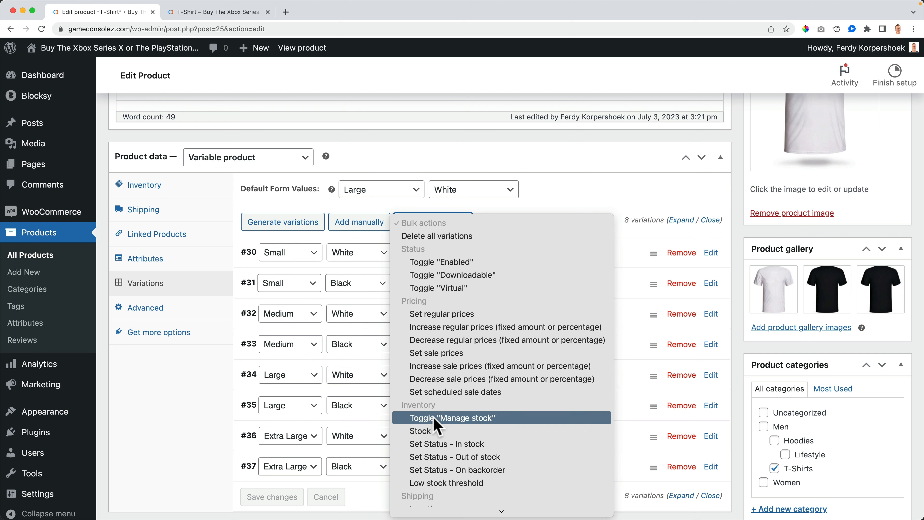
left_click(433, 433)
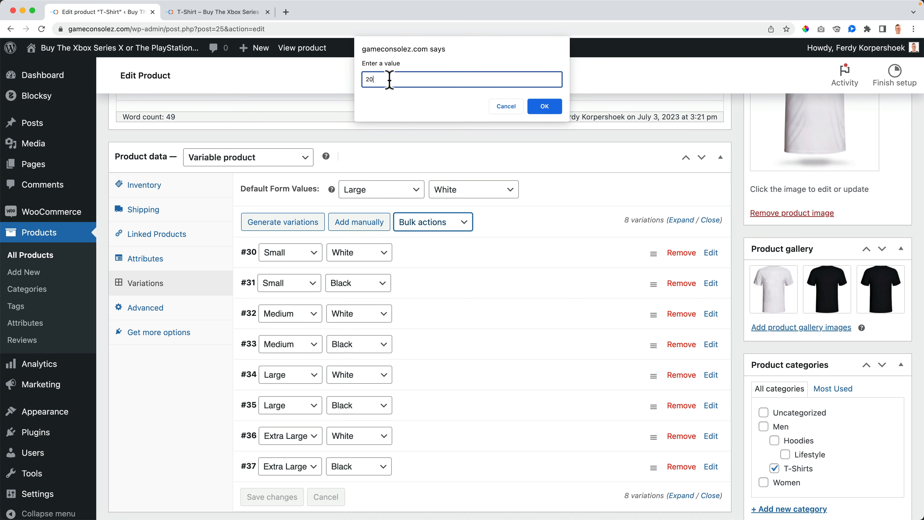
left_click(542, 107)
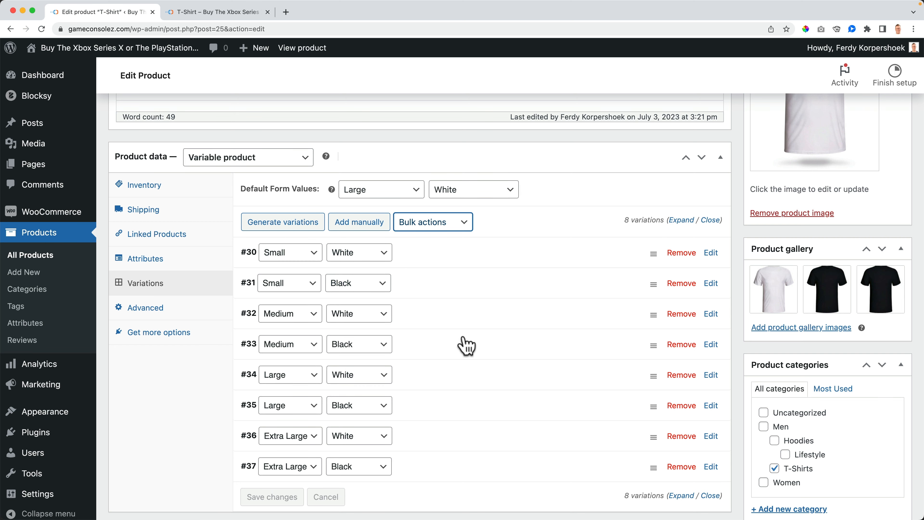
Expand all variations to check their stock settings and update the T-Shirt product.
left_click(679, 222)
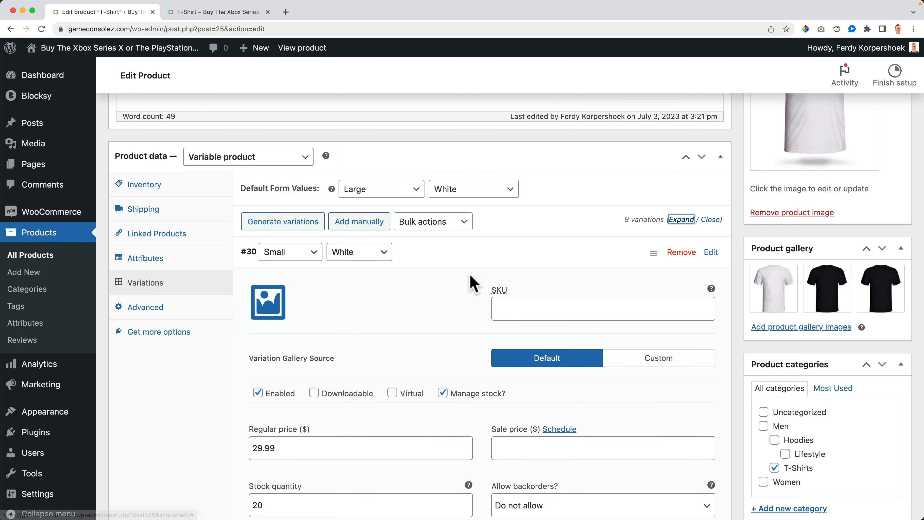
scroll(470, 274, "down", 5)
scroll(476, 282, "down", 5)
scroll(456, 277, "up", 5)
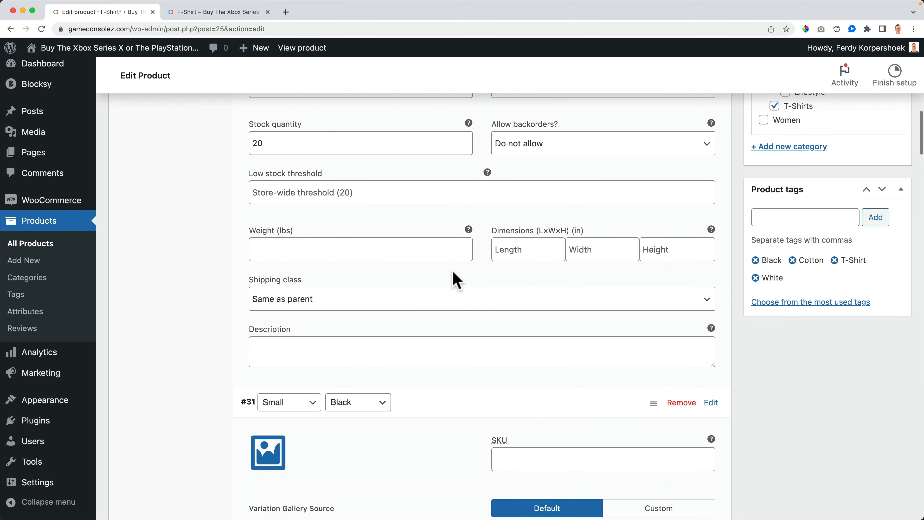
scroll(479, 279, "up", 15)
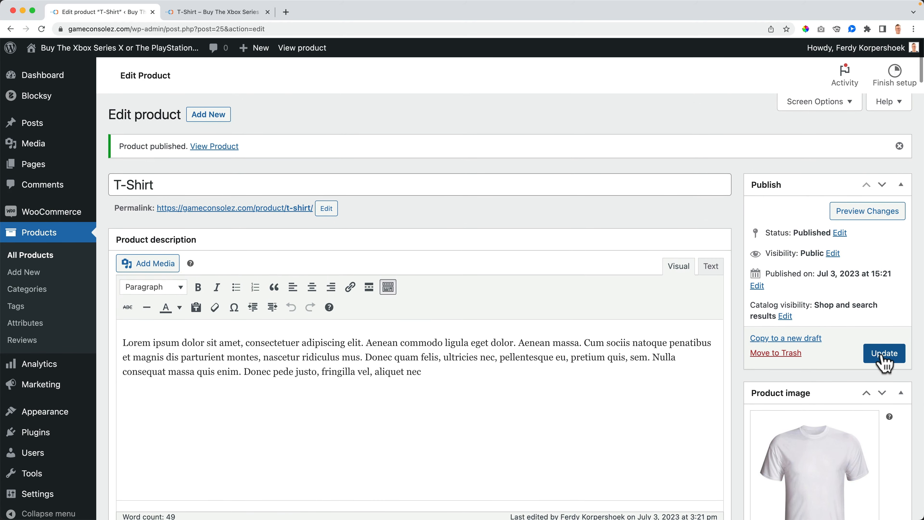
left_click(884, 355)
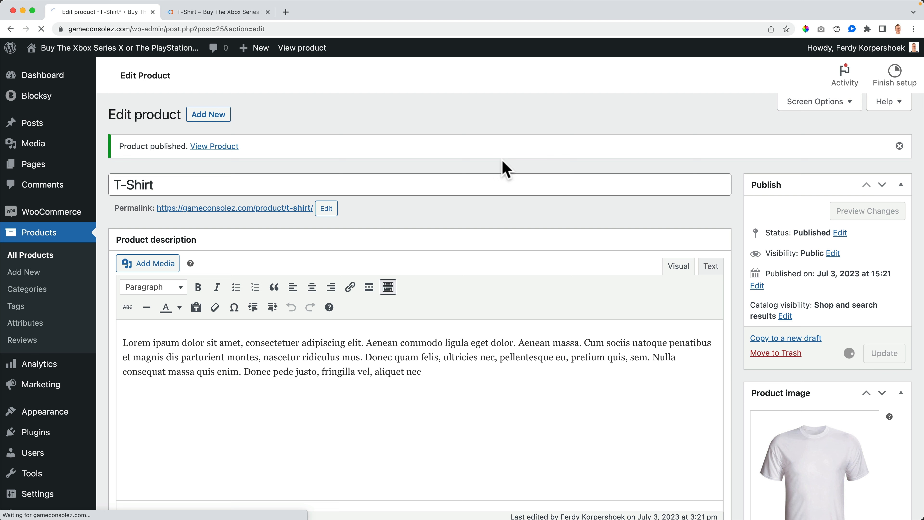
Check the stock of the Medium, Black T-Shirt on the shop page, keeping that size and color selected.
left_click(198, 12)
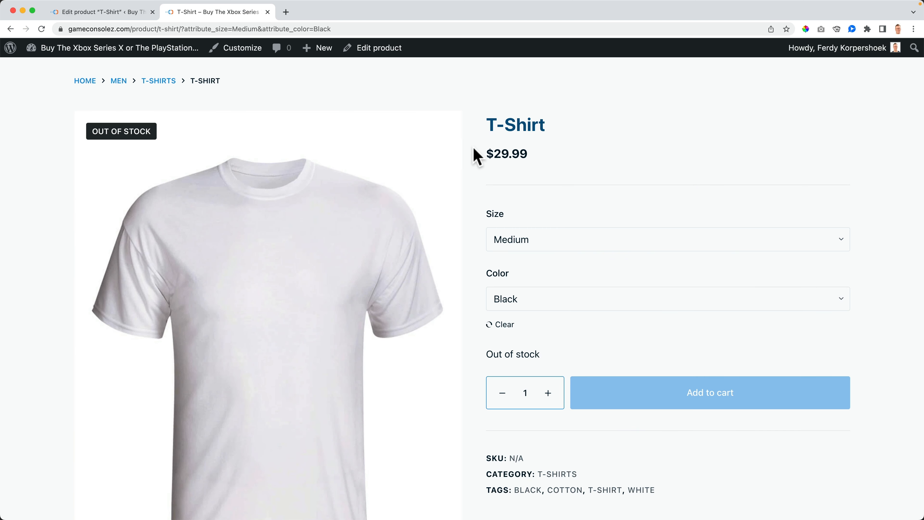
left_click(563, 239)
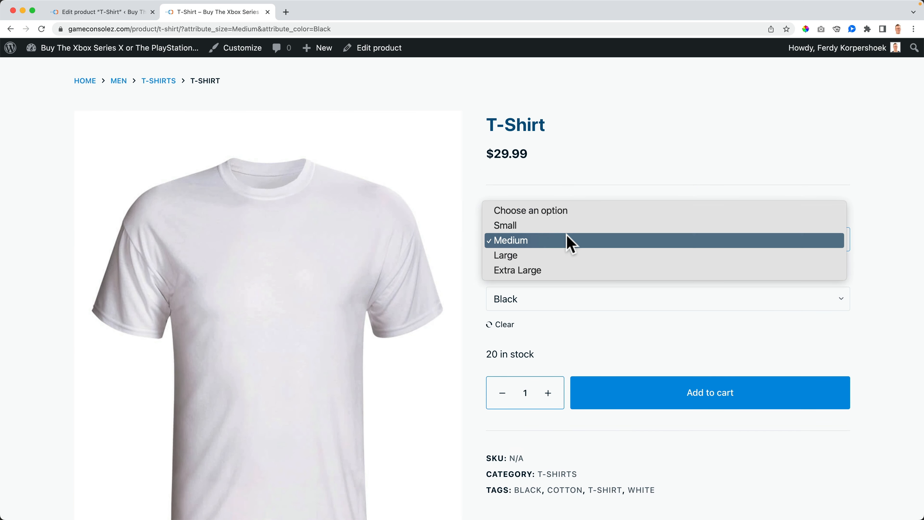
left_click(546, 300)
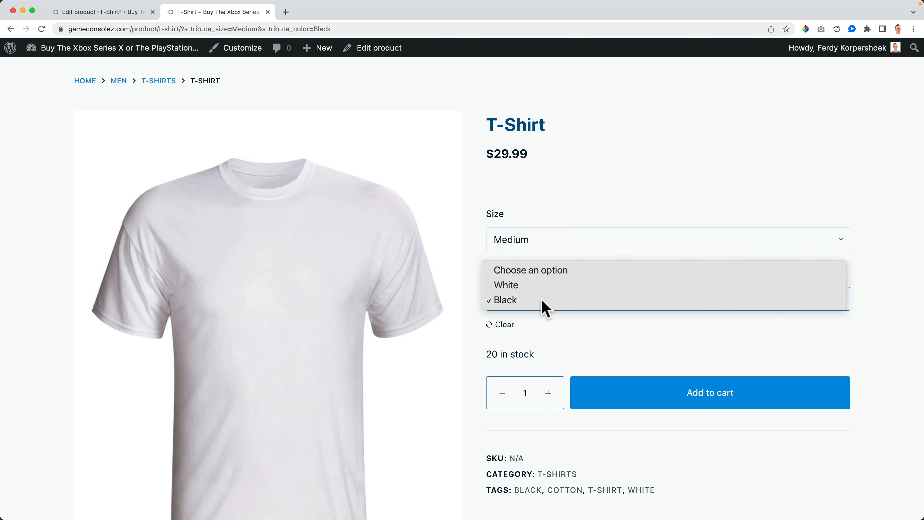
left_click(542, 307)
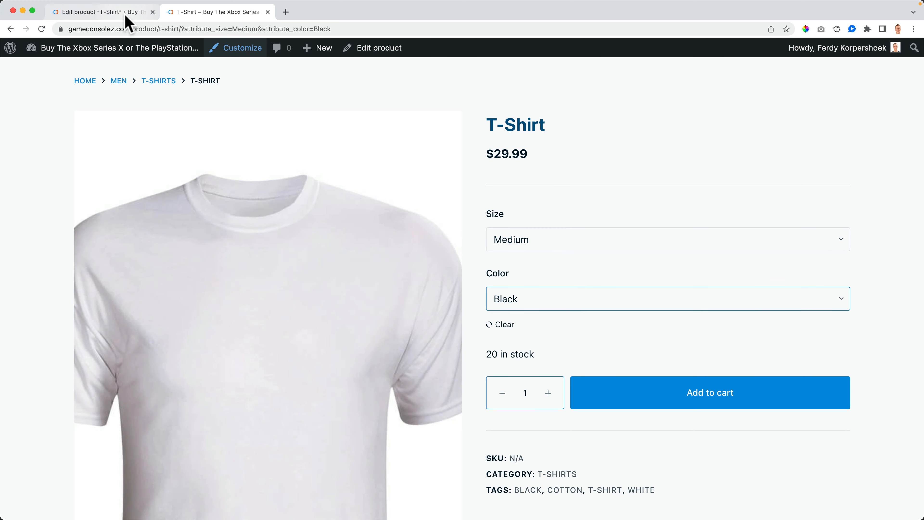
Set the stock quantity of the Small, White variation to 10 and update the product.
left_click(124, 14)
scroll(382, 320, "down", 6)
scroll(382, 330, "down", 3)
left_click(180, 325)
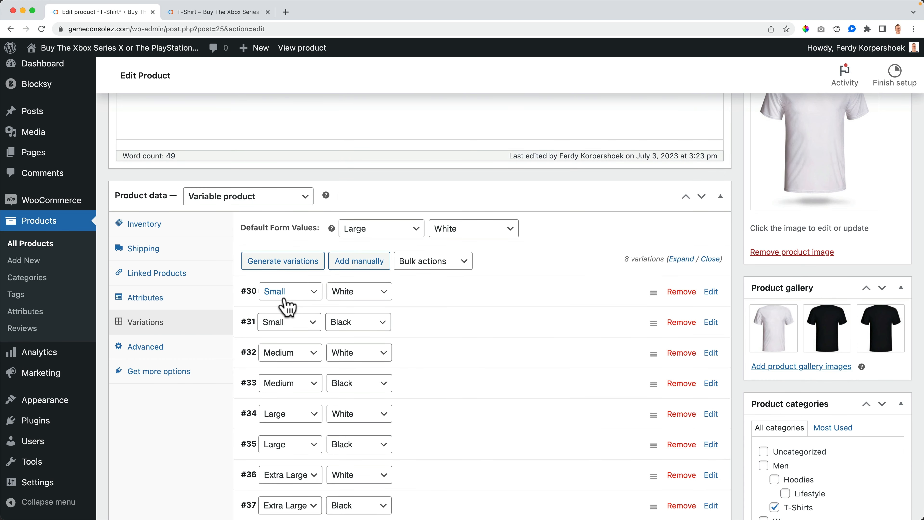
left_click(432, 299)
scroll(409, 338, "down", 3)
scroll(410, 342, "down", 1)
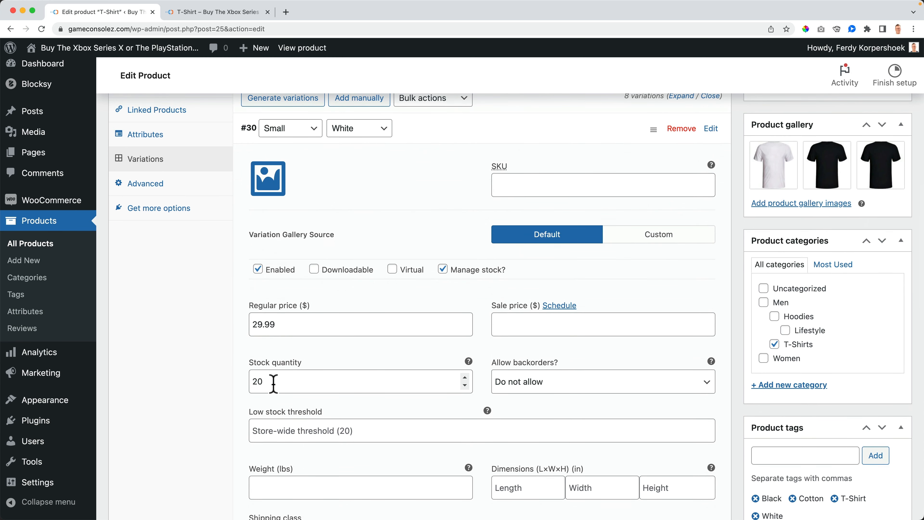
left_click_drag(274, 381, 233, 383)
type("10")
key("Tab")
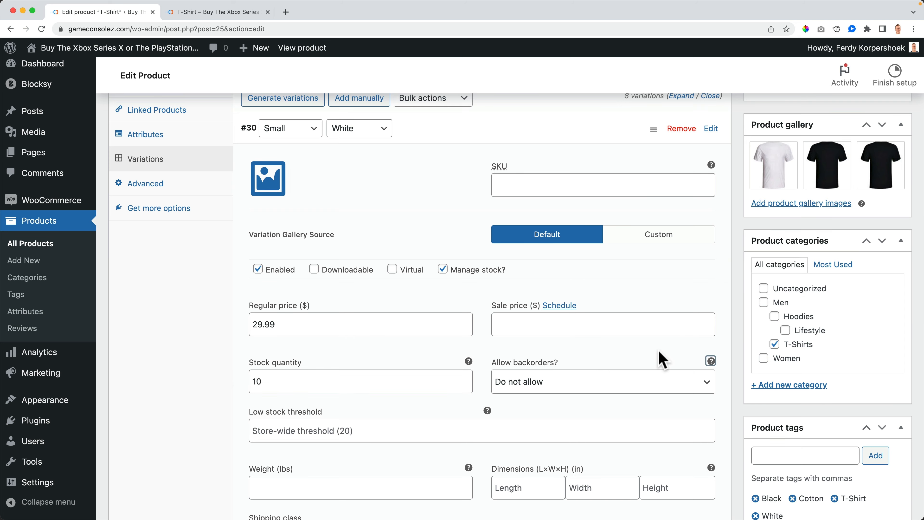
scroll(660, 359, "up", 10)
left_click(884, 171)
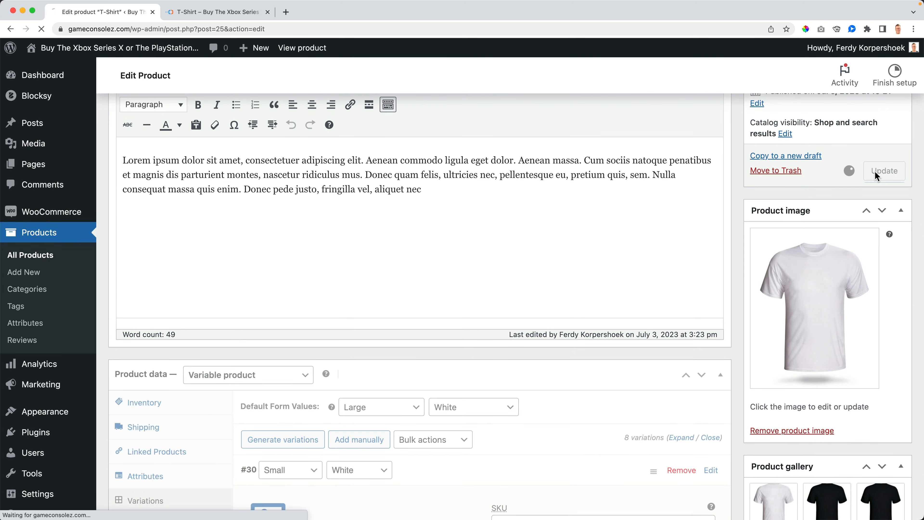
Reload the T-Shirt shop page and choose the color White to check that variation's stock.
left_click(226, 12)
key("super+r")
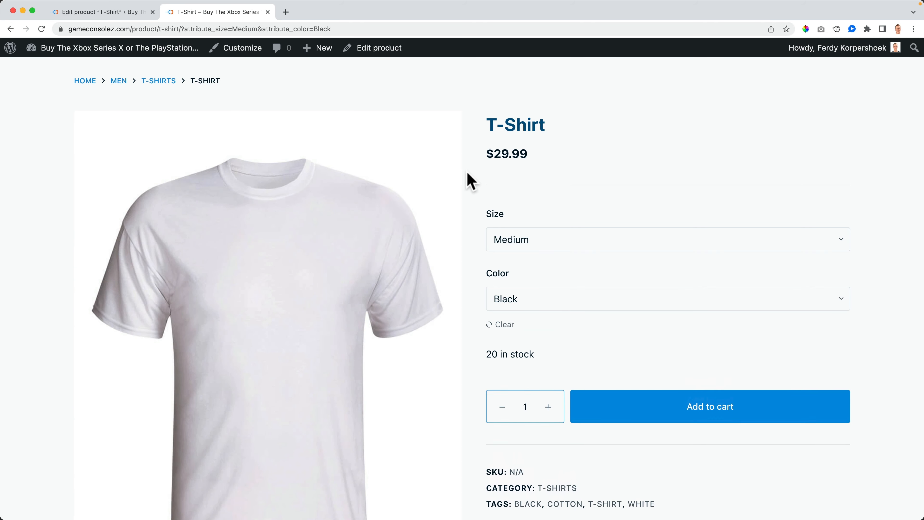
left_click(515, 293)
left_click(522, 287)
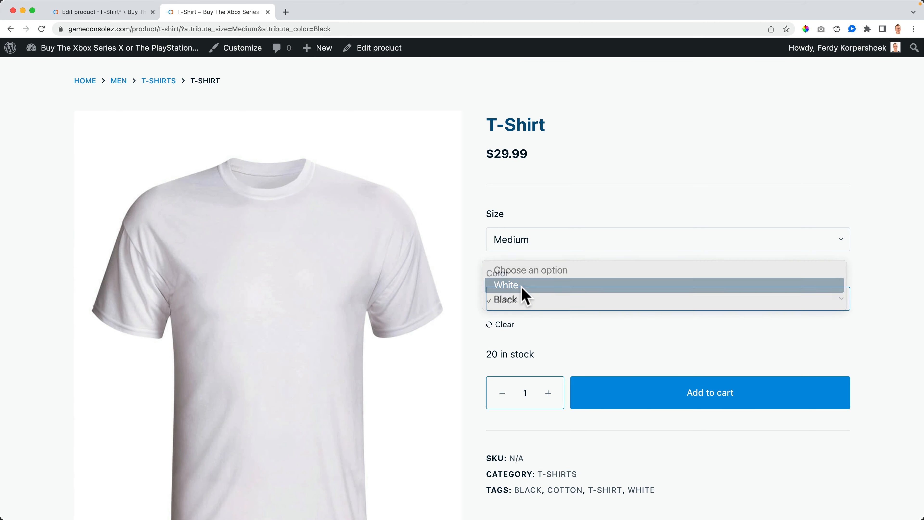
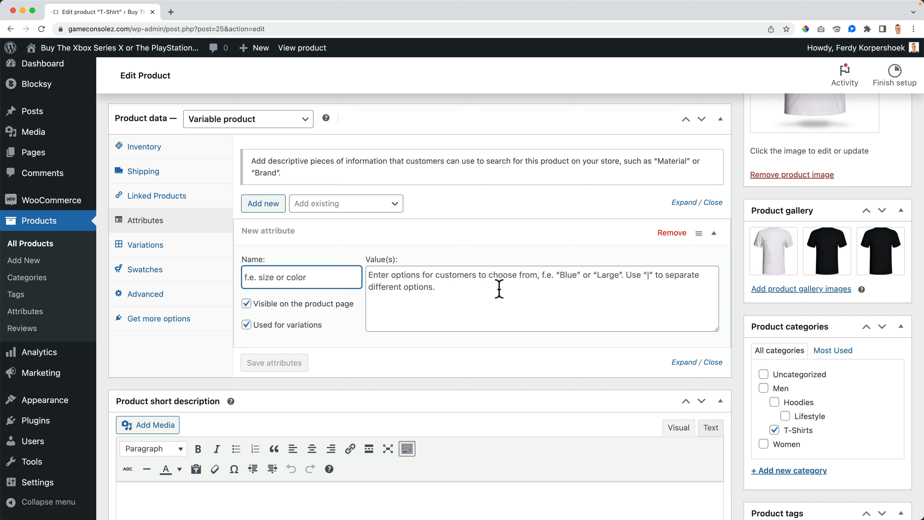
scroll(499, 289, "up", 1)
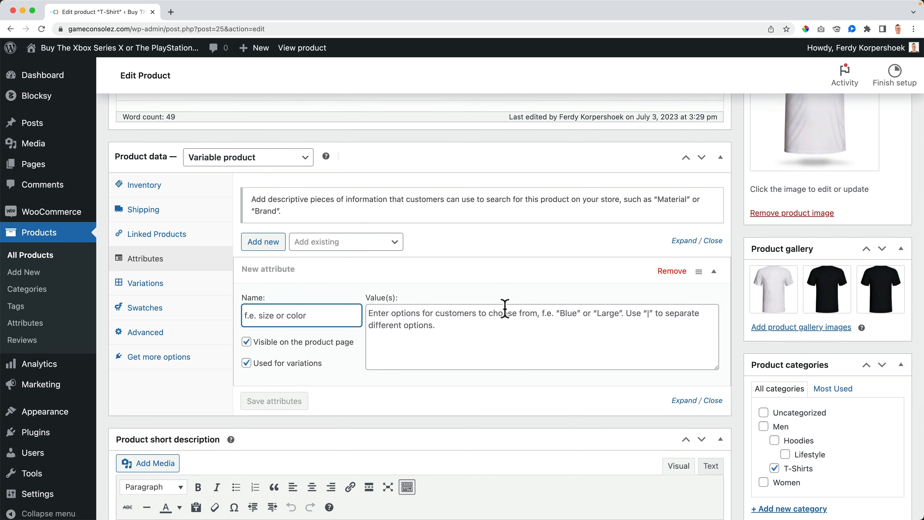
left_click(467, 331)
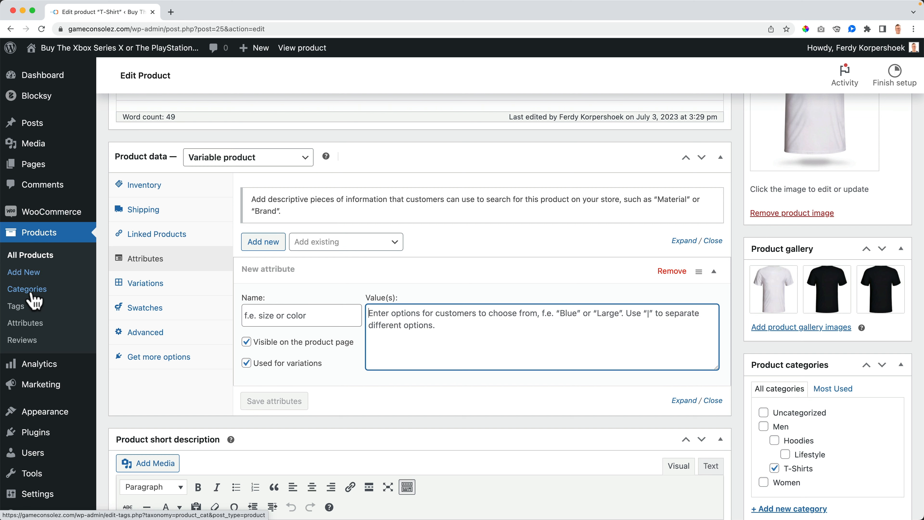
Enter a new store-wide product attribute named Size with the variation swatch type Label.
left_click(31, 323)
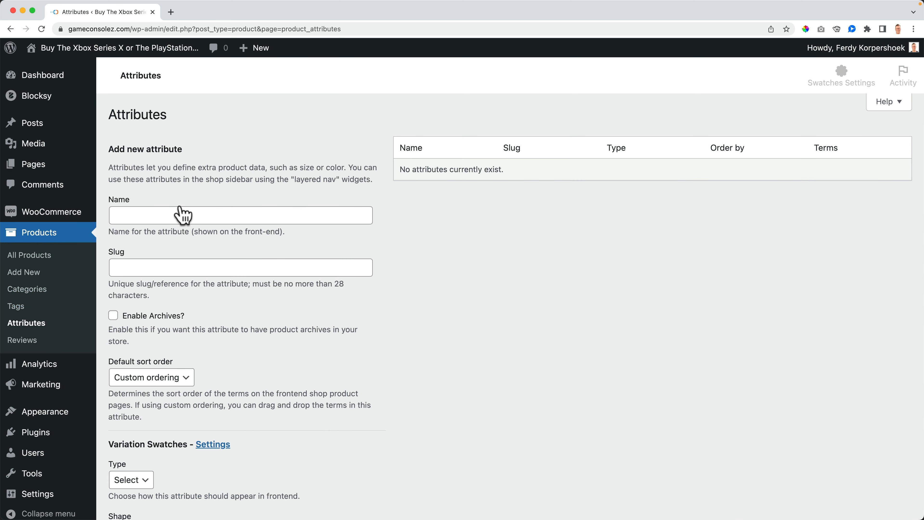
left_click(177, 214)
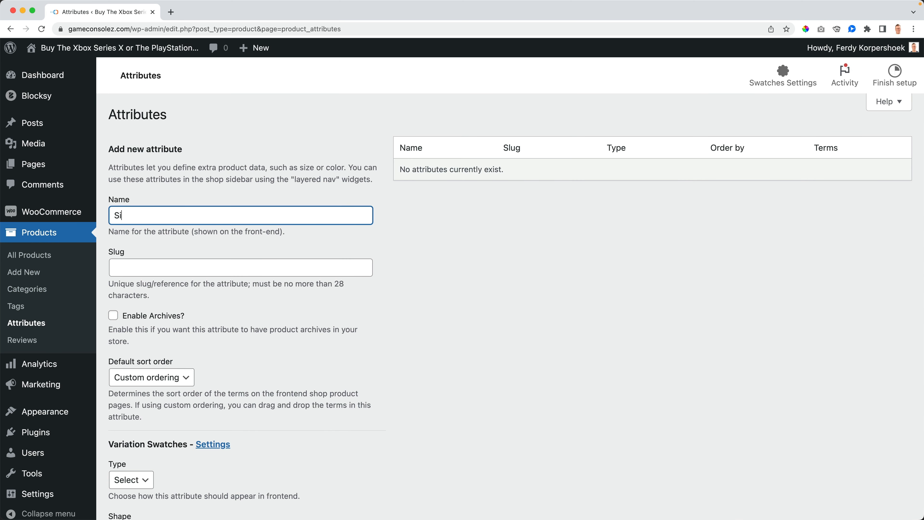
key("Tab")
scroll(229, 256, "down", 4)
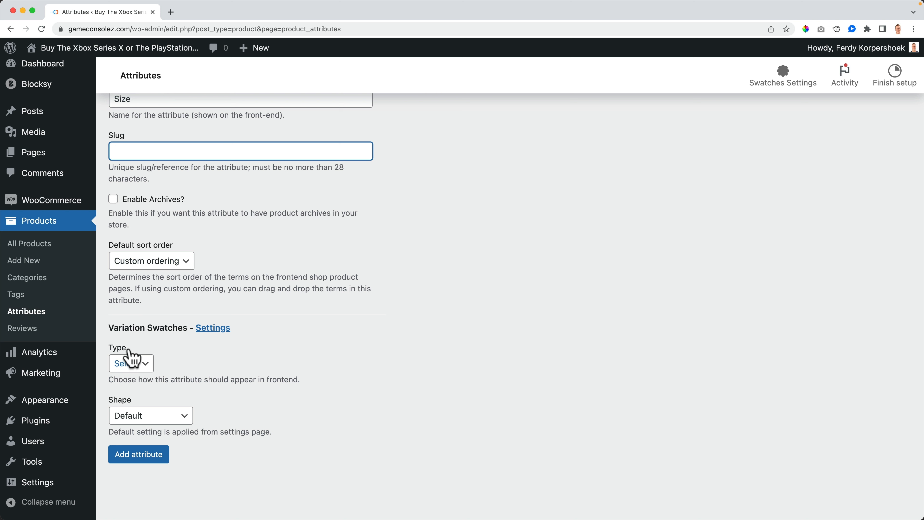
left_click(131, 364)
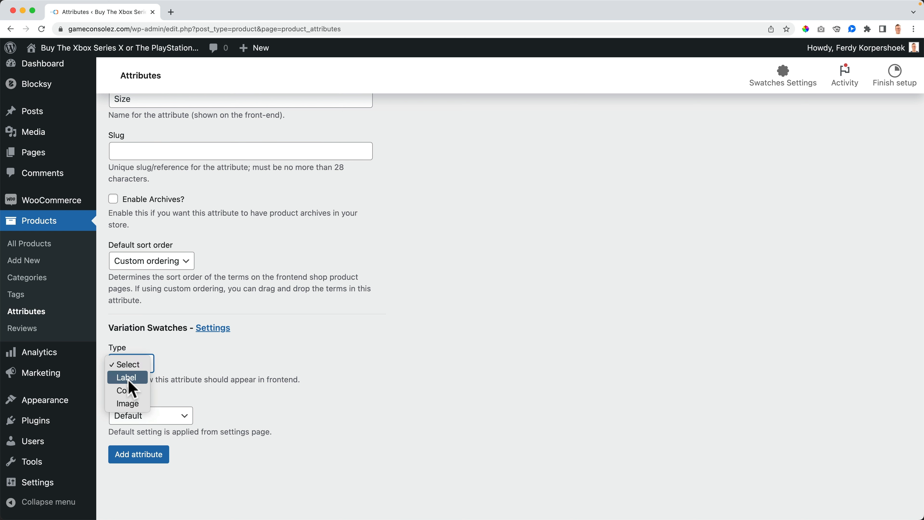
left_click(128, 379)
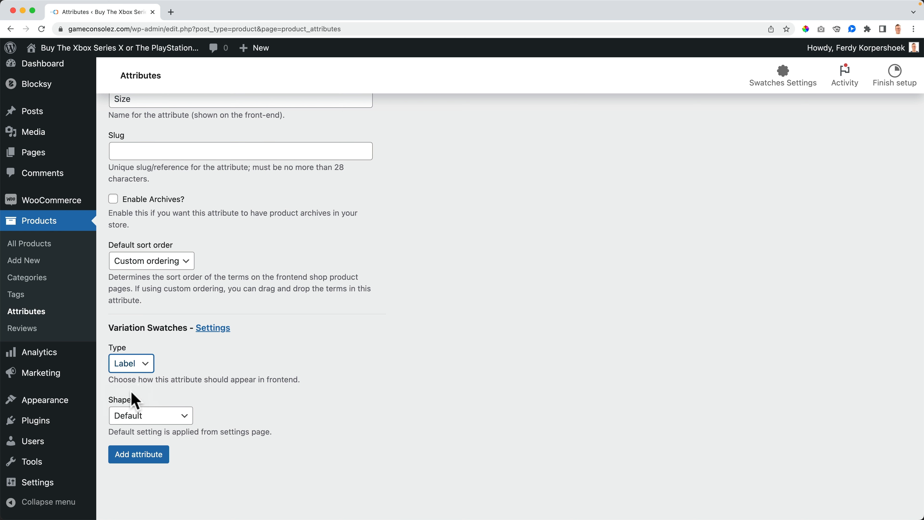
Give the Size attribute's swatch a Circle shape with a size of 36 and add the attribute.
left_click(137, 415)
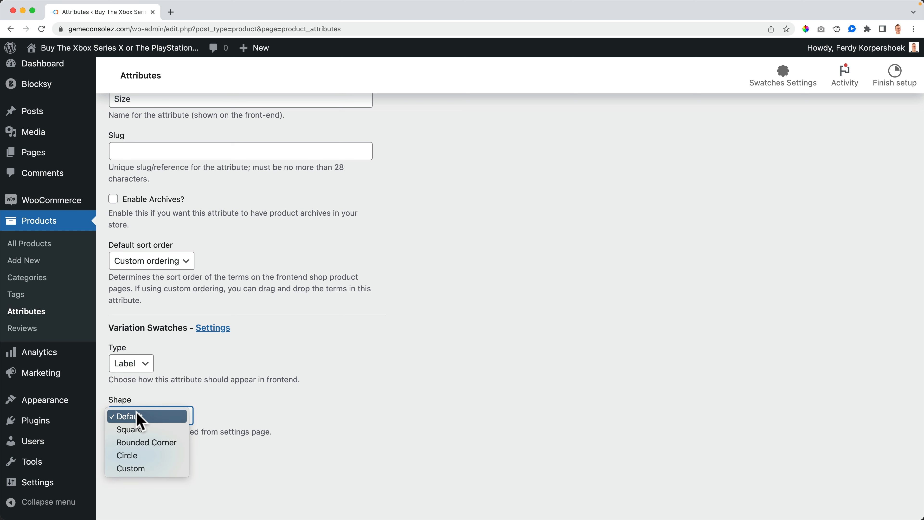
left_click(134, 454)
scroll(159, 451, "down", 2)
left_click_drag(137, 416, 94, 414)
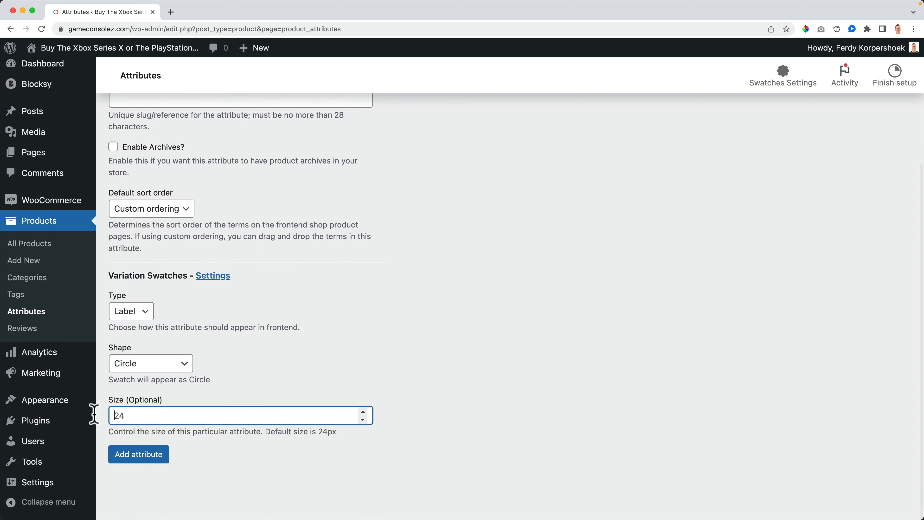
mouse_move(129, 422)
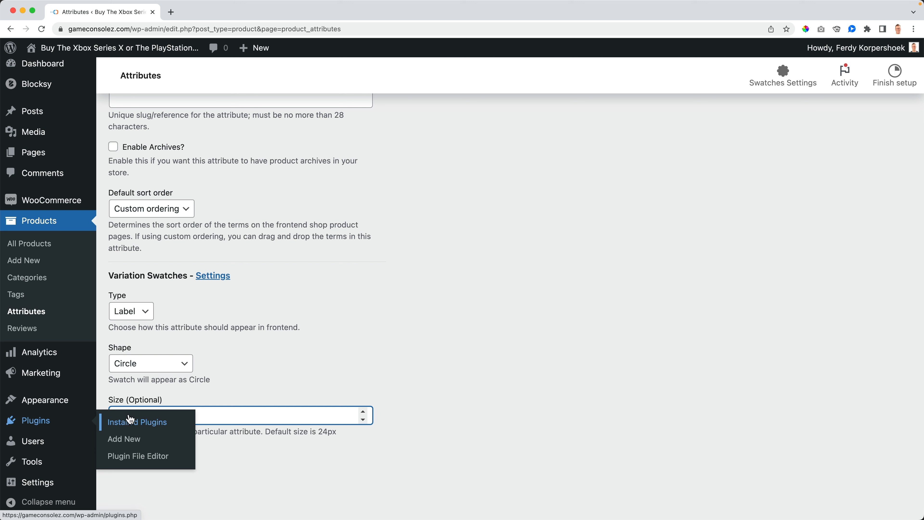
type("36")
left_click(145, 460)
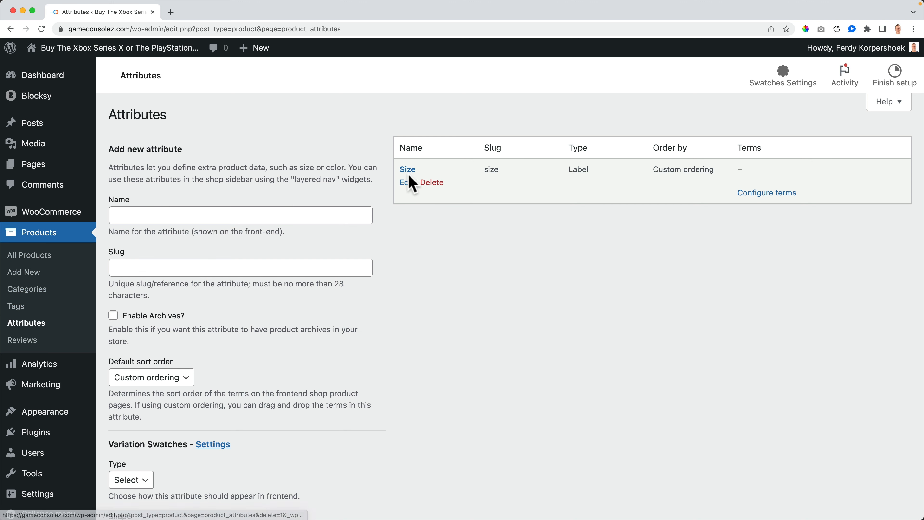
Configure the terms of the Size attribute and add the sizes XS, S and M.
left_click(765, 197)
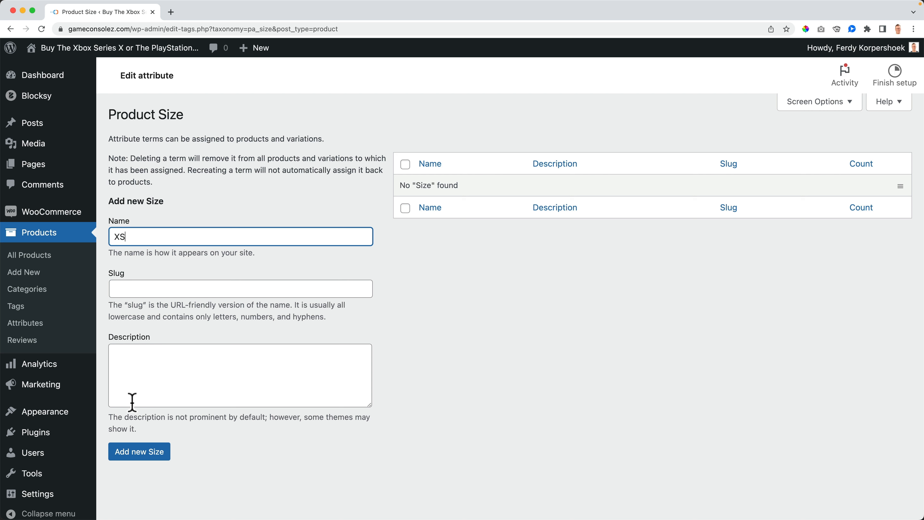
left_click(138, 452)
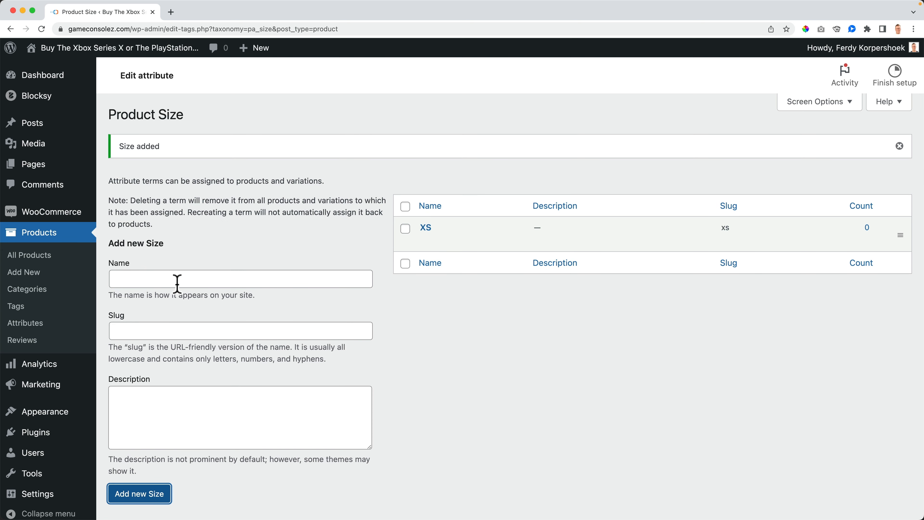
left_click(177, 284)
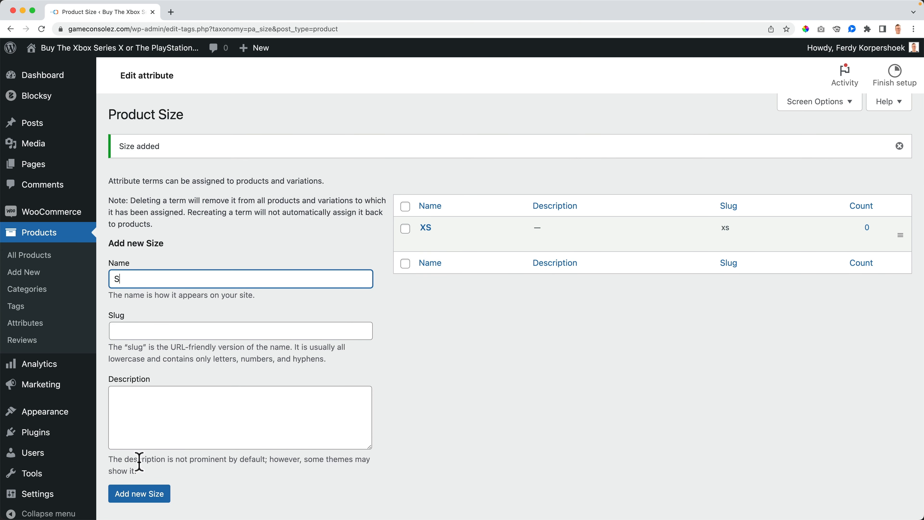
left_click(137, 494)
left_click(148, 284)
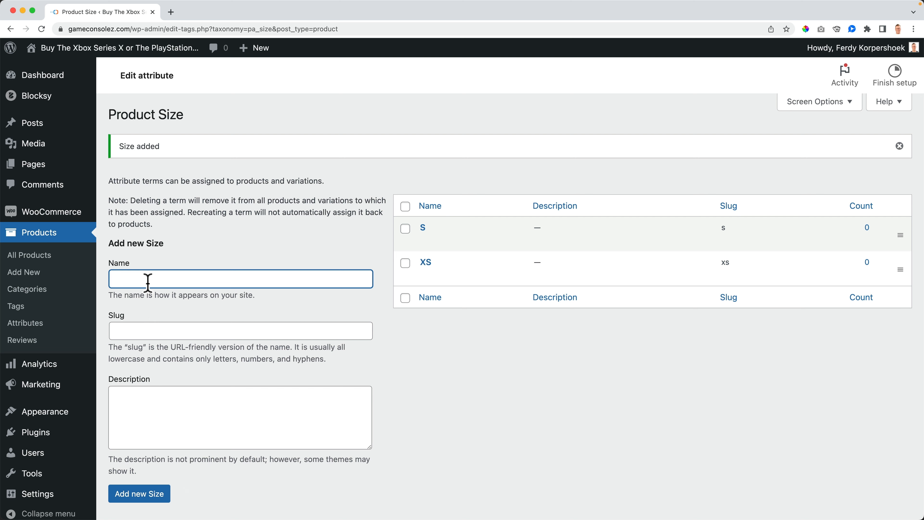
scroll(133, 473, "down", 1)
left_click(137, 475)
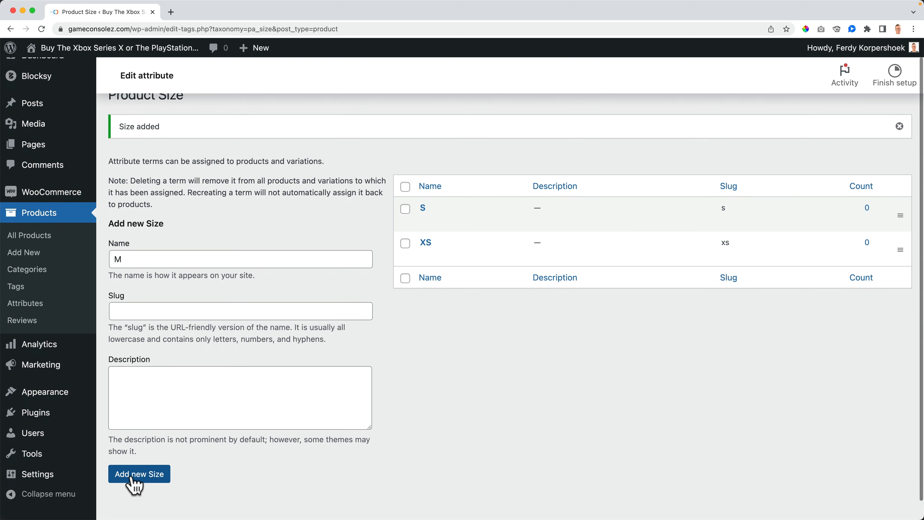
Add the terms L, XL, 2XL and 3XL to the Size attribute.
left_click(144, 262)
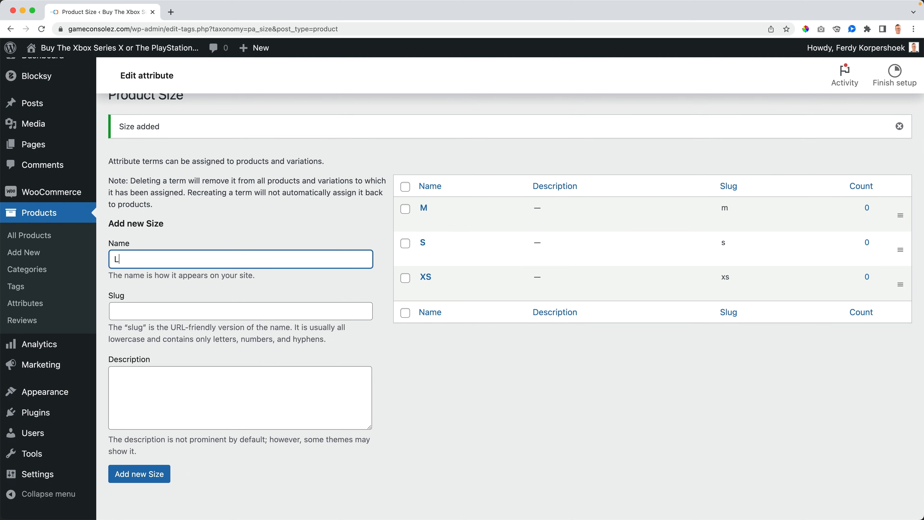
left_click(140, 474)
left_click(150, 261)
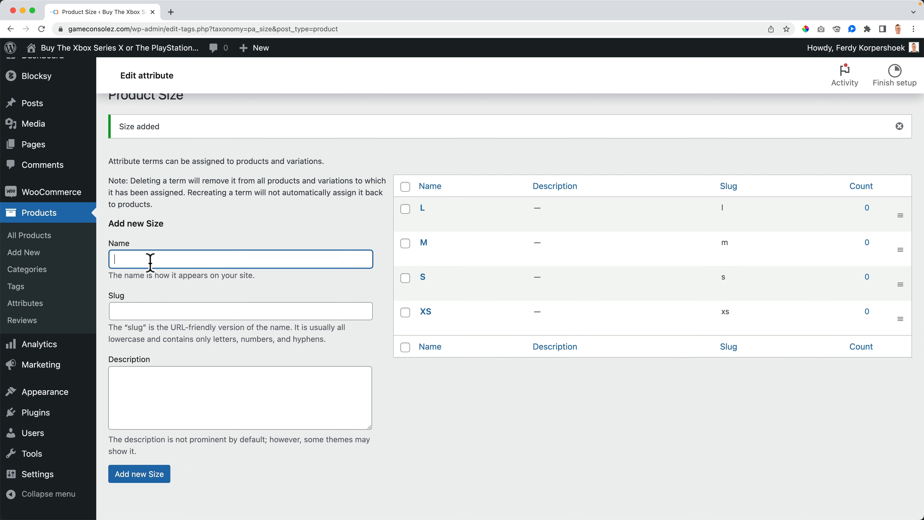
left_click(140, 473)
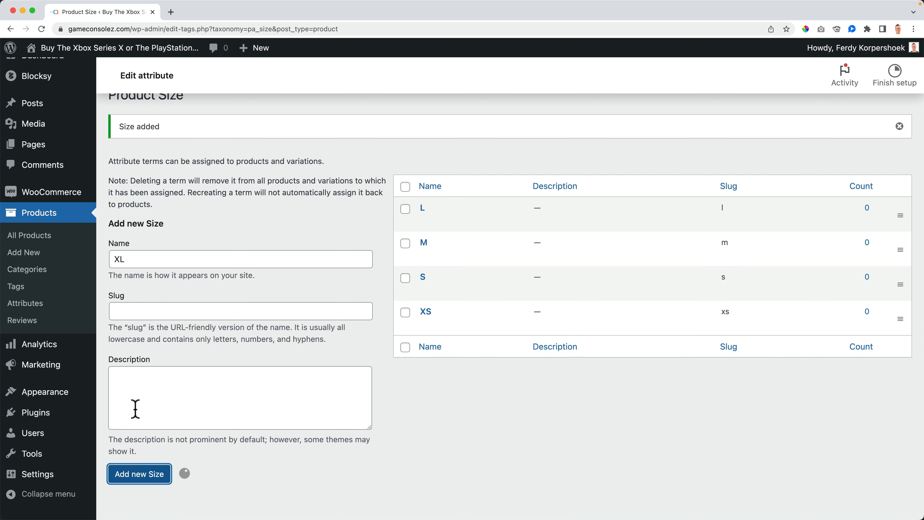
left_click(143, 258)
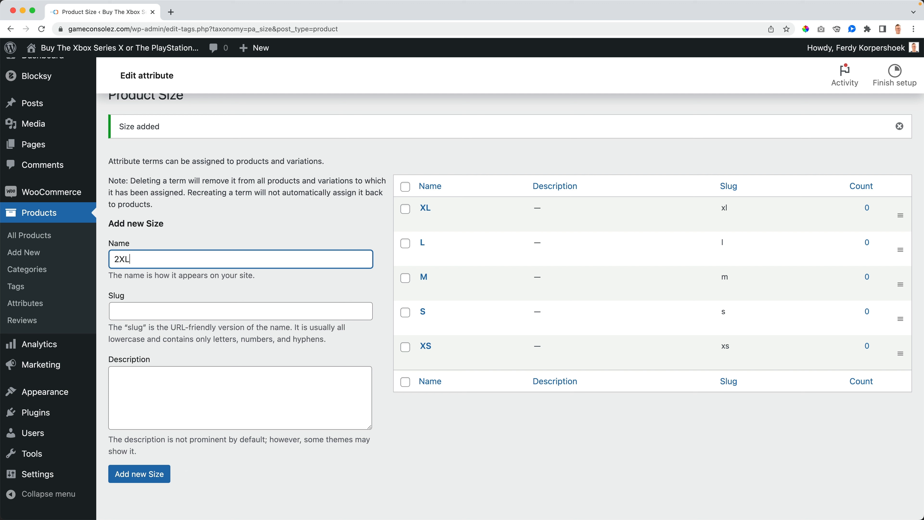
left_click(139, 474)
left_click(136, 260)
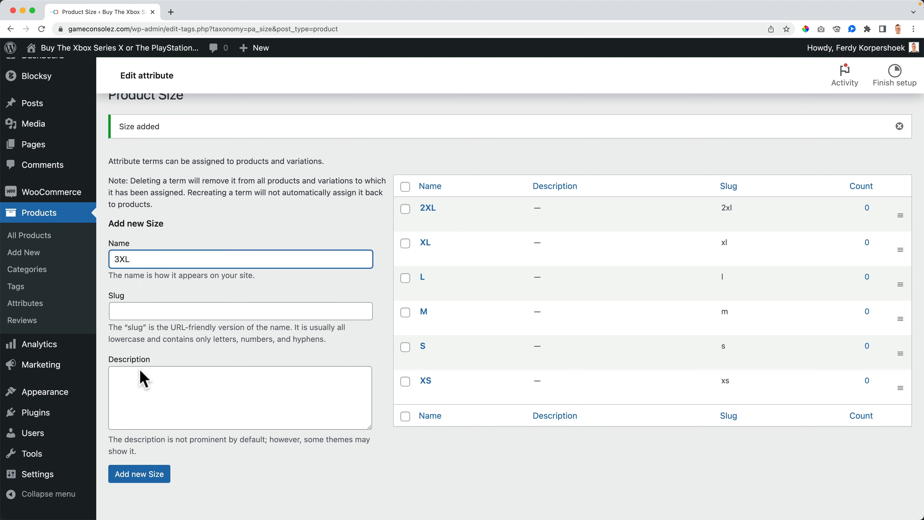
left_click(139, 477)
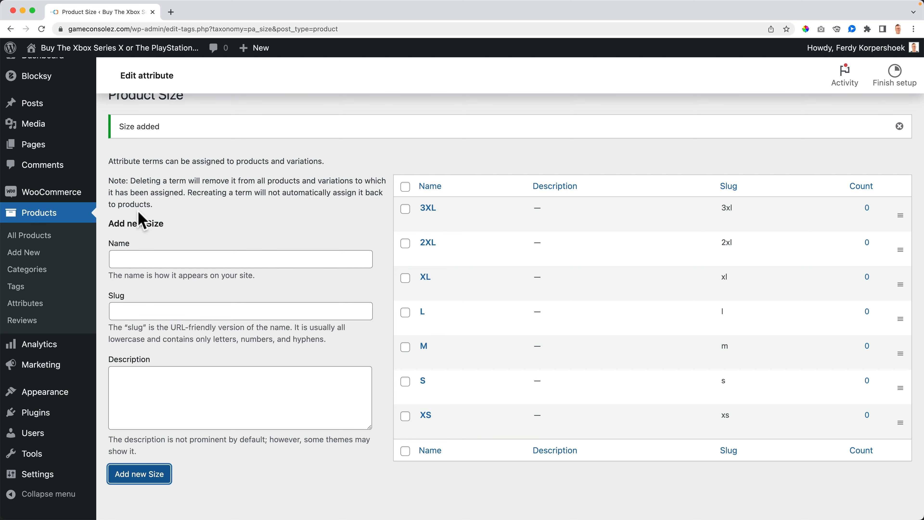
Review the Size attribute's terms from the attributes overview, and return to that overview.
left_click(26, 304)
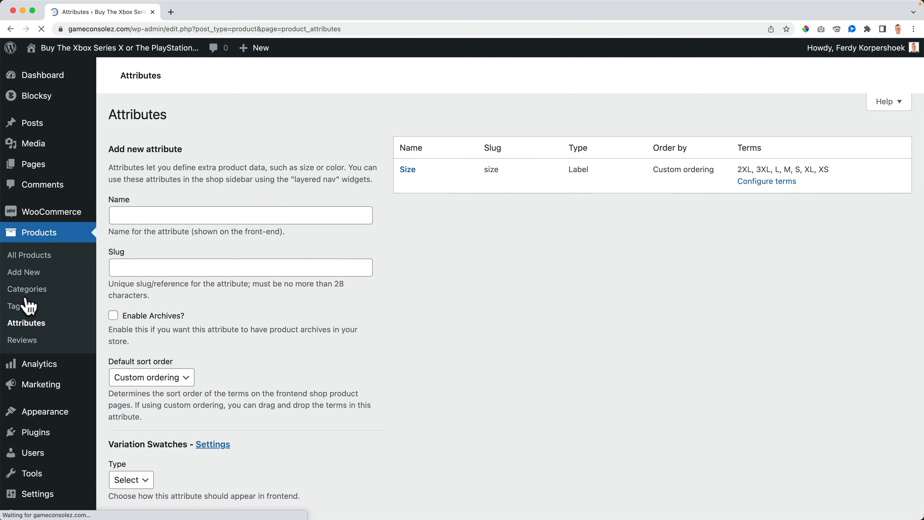
left_click(773, 186)
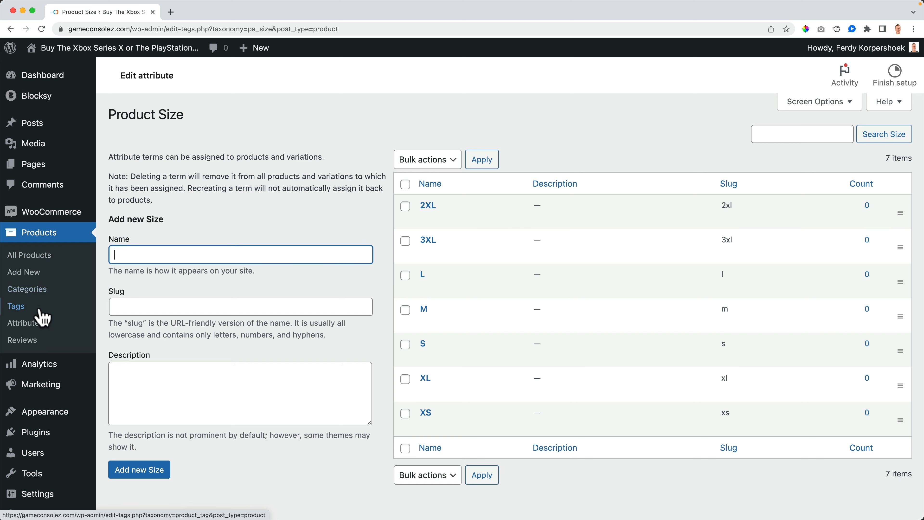
left_click(36, 324)
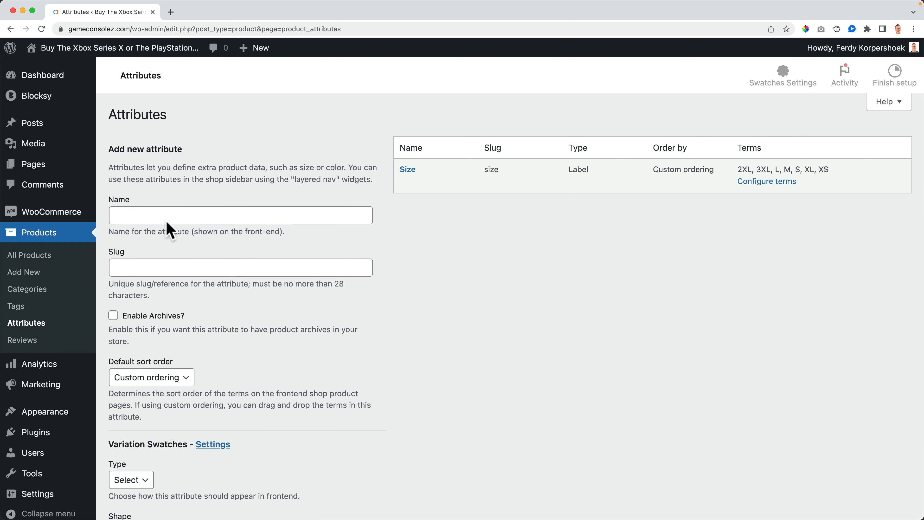
Enter a new product attribute named Color with the variation swatch type Color.
left_click(167, 216)
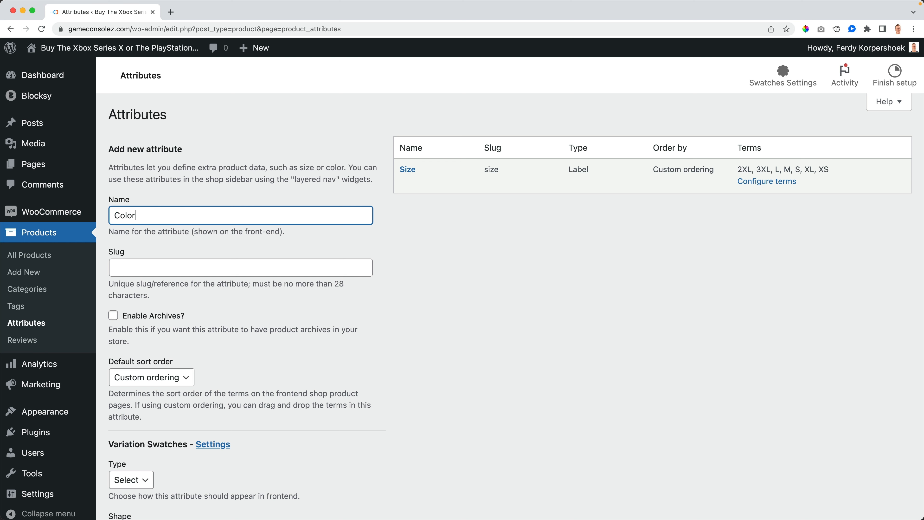
key("Tab")
scroll(247, 320, "down", 5)
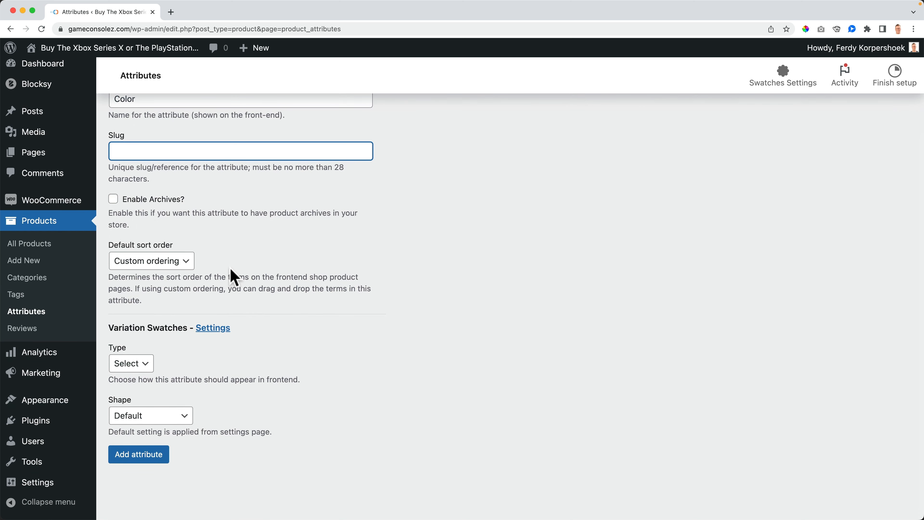
left_click(134, 363)
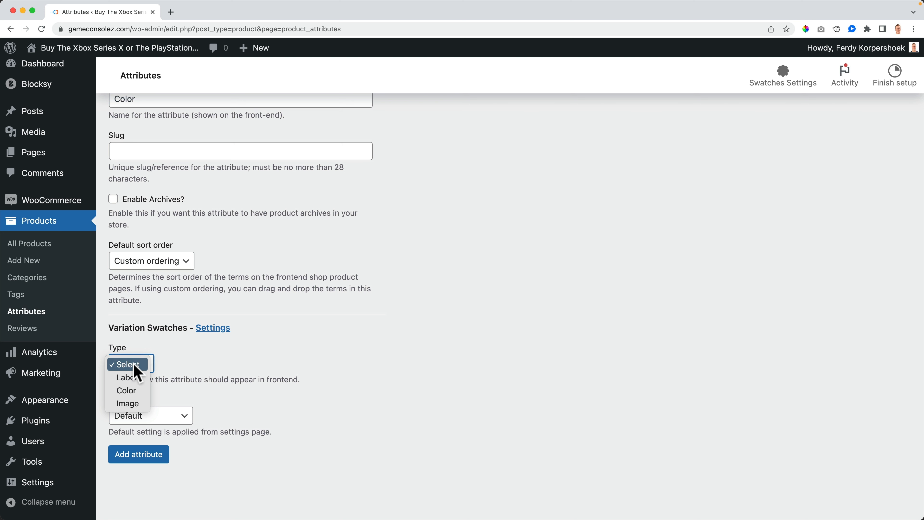
left_click(130, 391)
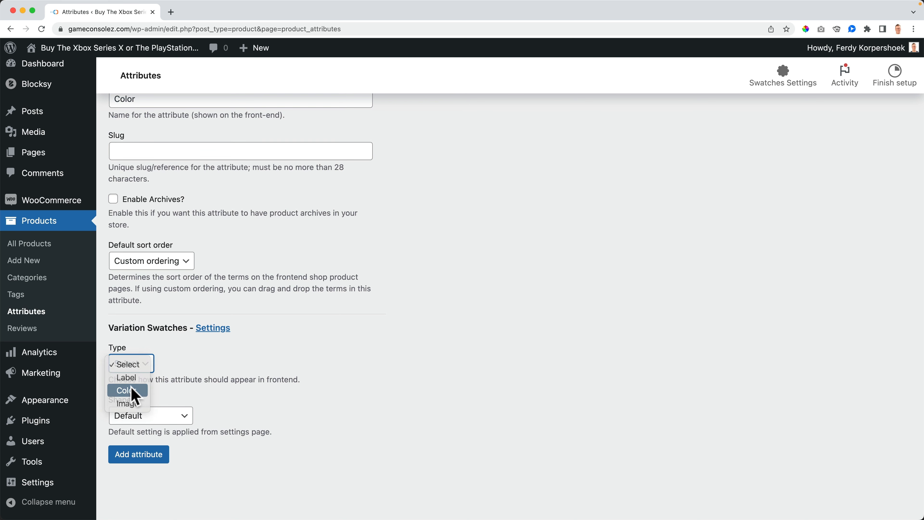
Set the Color attribute's swatch shape to Circle and its size to 36, and add the attribute.
left_click(146, 413)
left_click(145, 455)
scroll(175, 433, "down", 2)
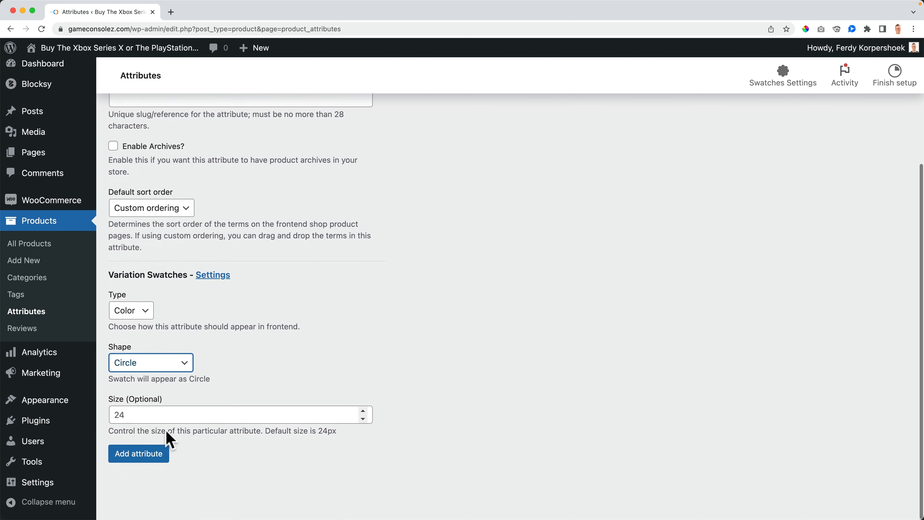
left_click(132, 415)
mouse_move(88, 422)
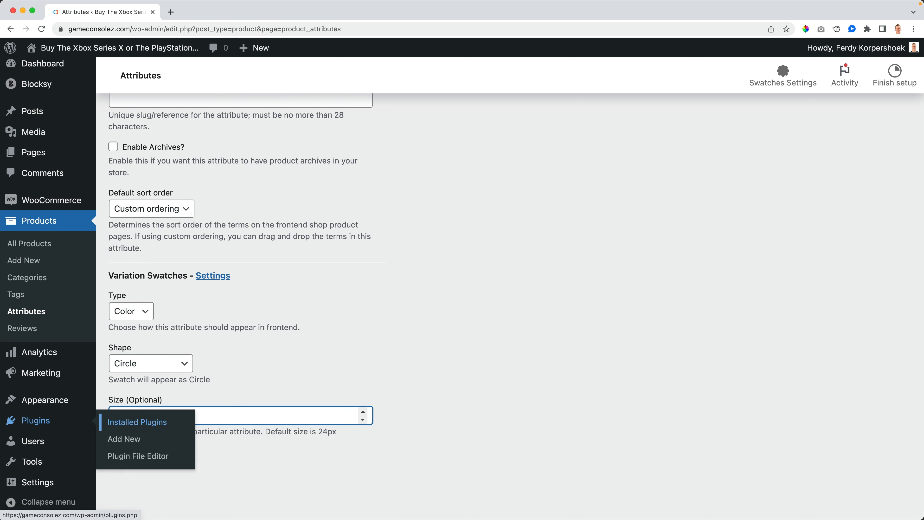
type("36")
left_click(150, 410)
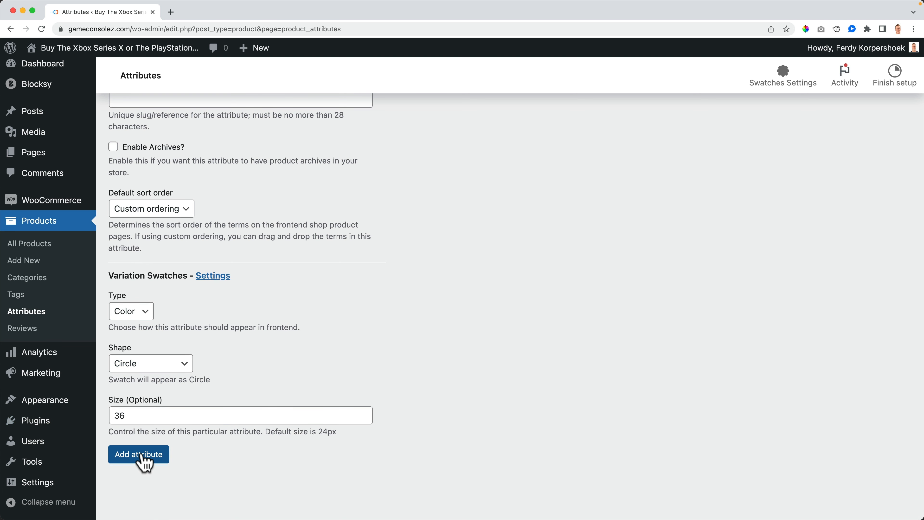
left_click(142, 456)
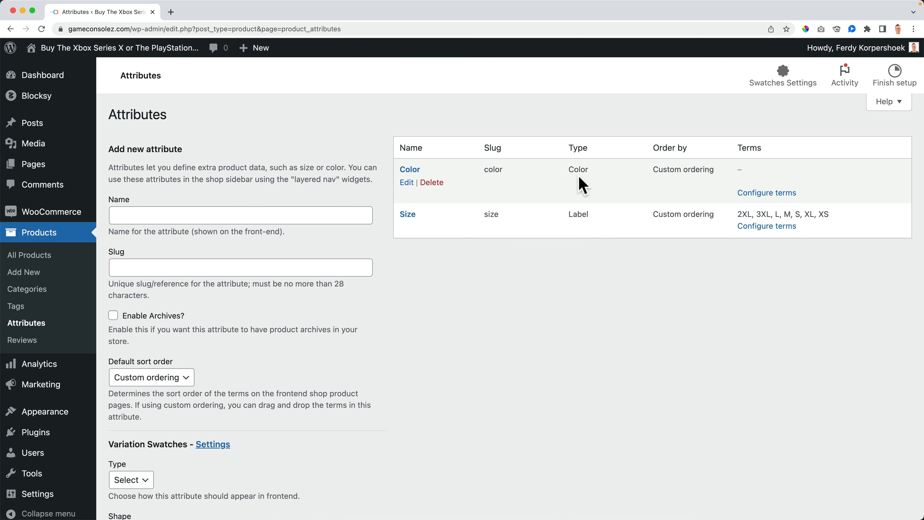
Configure the Color attribute's terms and add the term Black with the swatch color #000000.
left_click(766, 194)
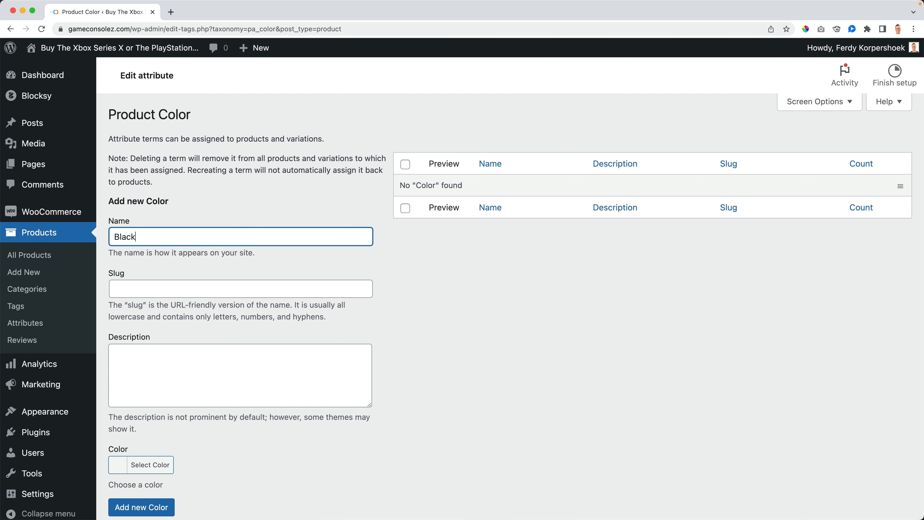
key("Tab")
scroll(186, 282, "down", 3)
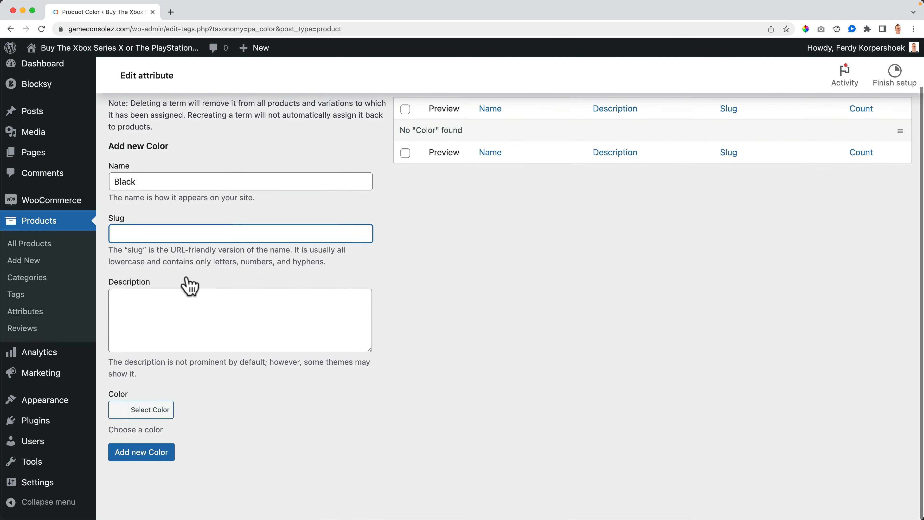
left_click(119, 418)
scroll(123, 419, "down", 5)
left_click(121, 430)
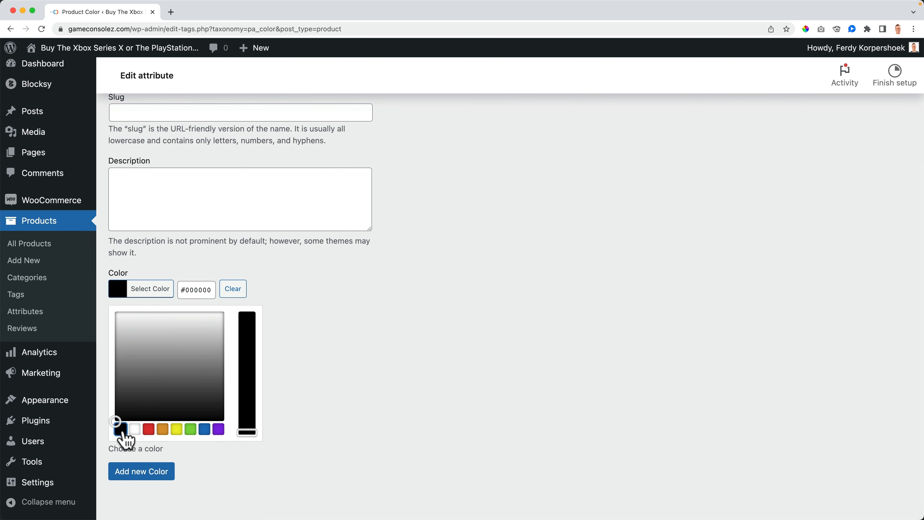
left_click(342, 290)
left_click(148, 453)
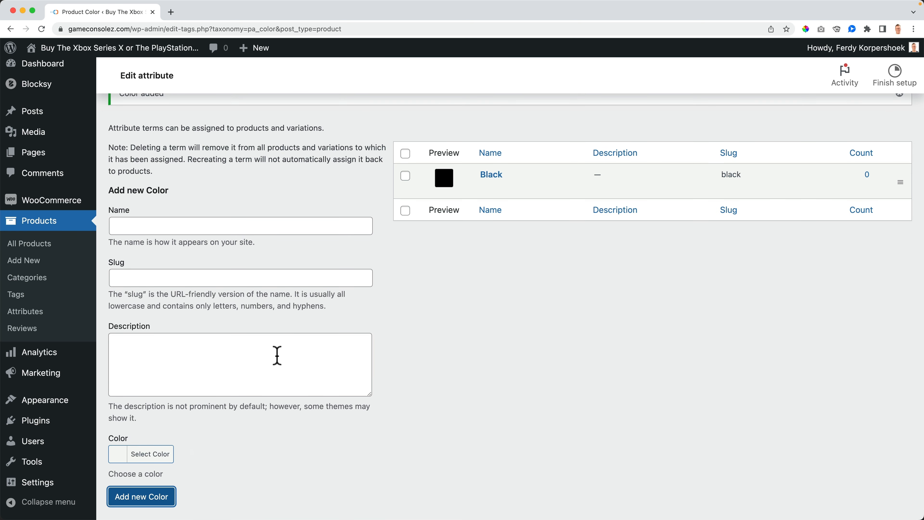
Add the term White with a white swatch color to the Color attribute.
mouse_move(507, 182)
left_click(186, 220)
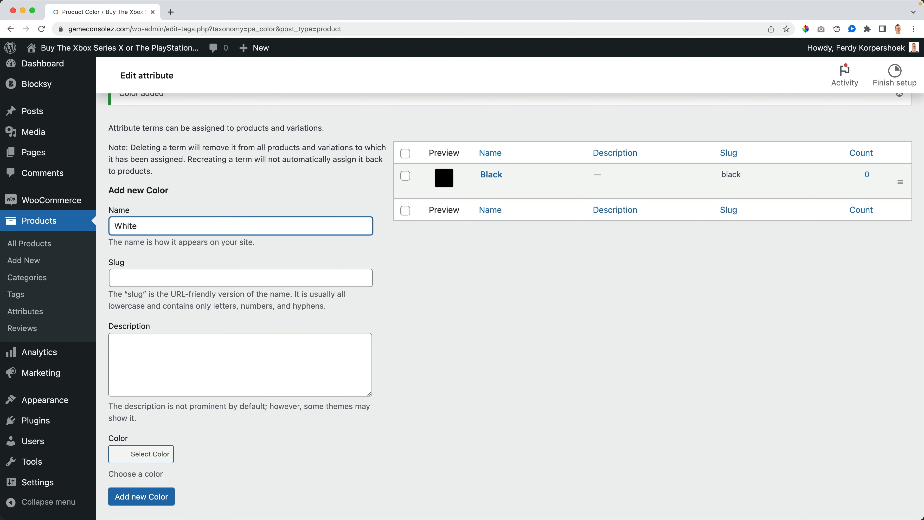
key("Tab")
scroll(185, 342, "down", 2)
left_click(150, 413)
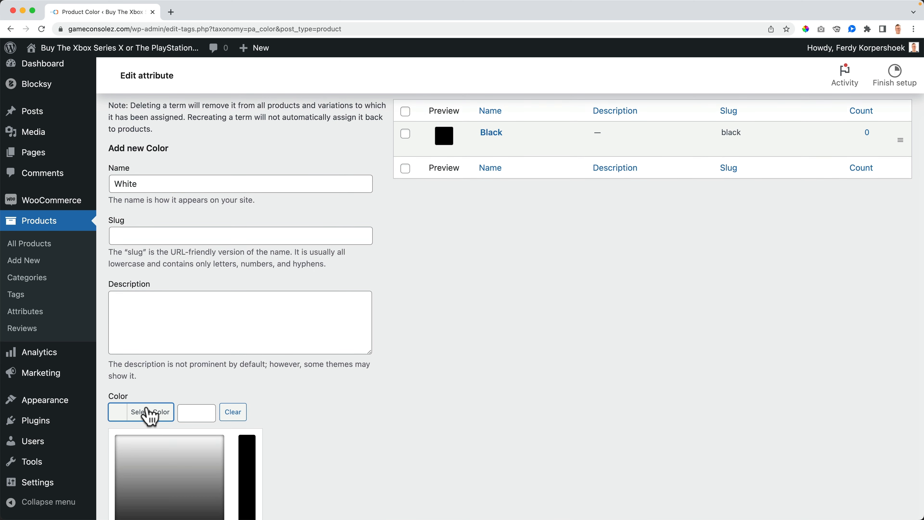
scroll(149, 415, "down", 3)
left_click(132, 428)
left_click(329, 308)
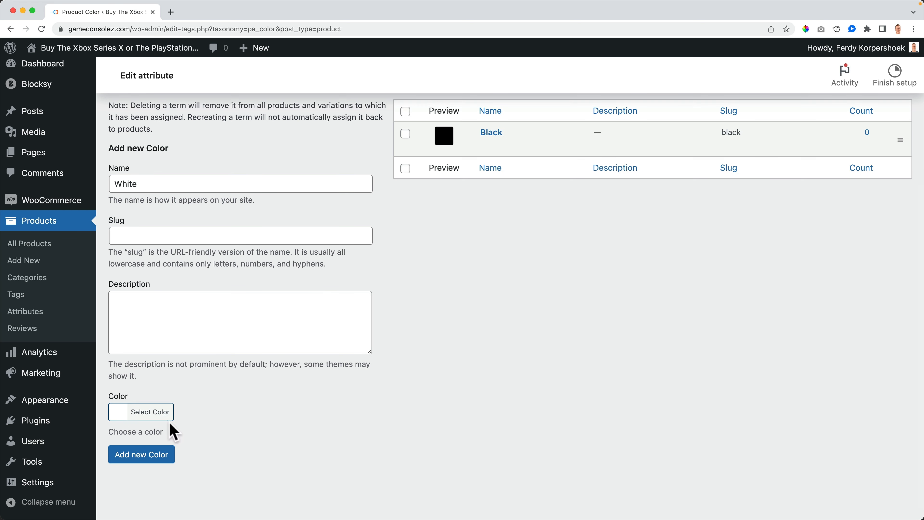
left_click(144, 456)
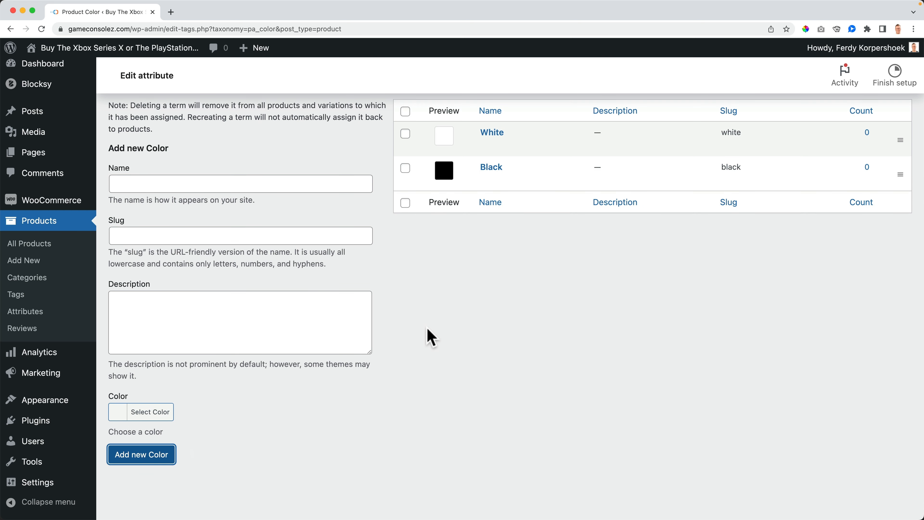
scroll(438, 299, "up", 3)
scroll(146, 305, "down", 2)
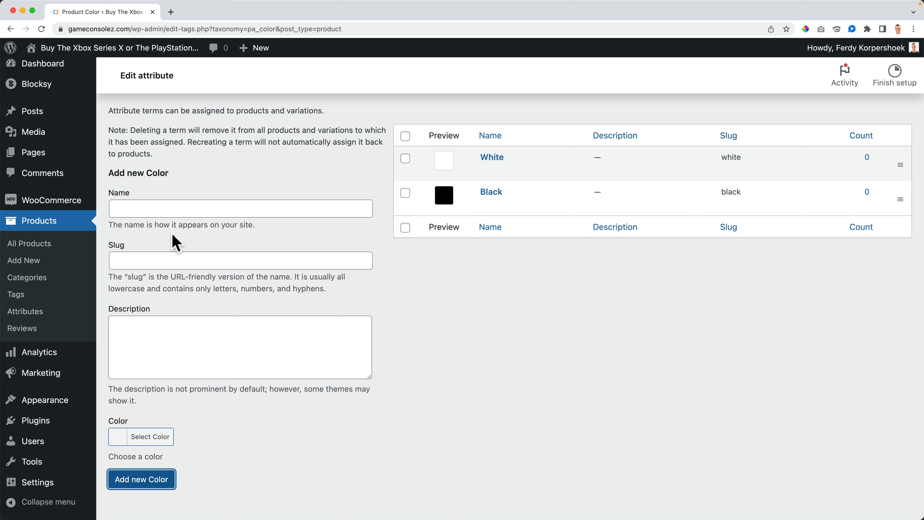
Add the term Red with a bright red swatch color to the Color attribute.
left_click(154, 209)
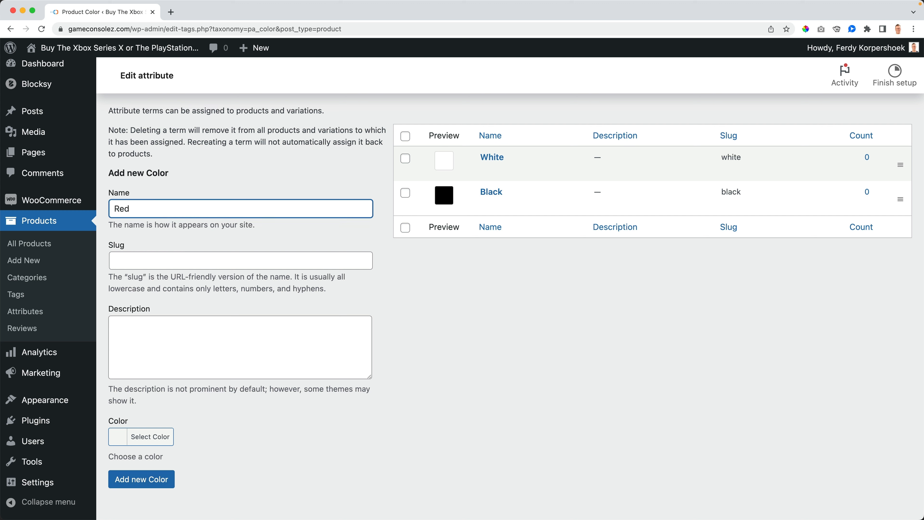
key("Tab")
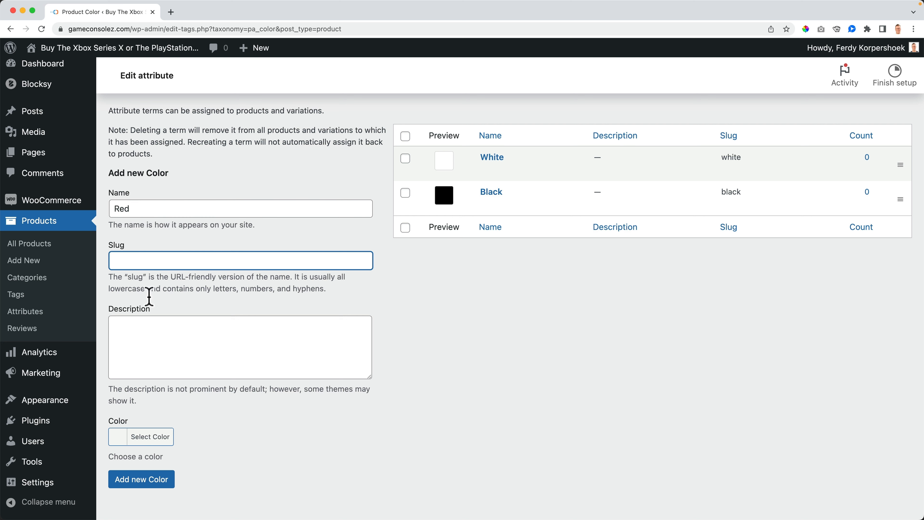
left_click(132, 439)
scroll(156, 397, "down", 5)
left_click(149, 414)
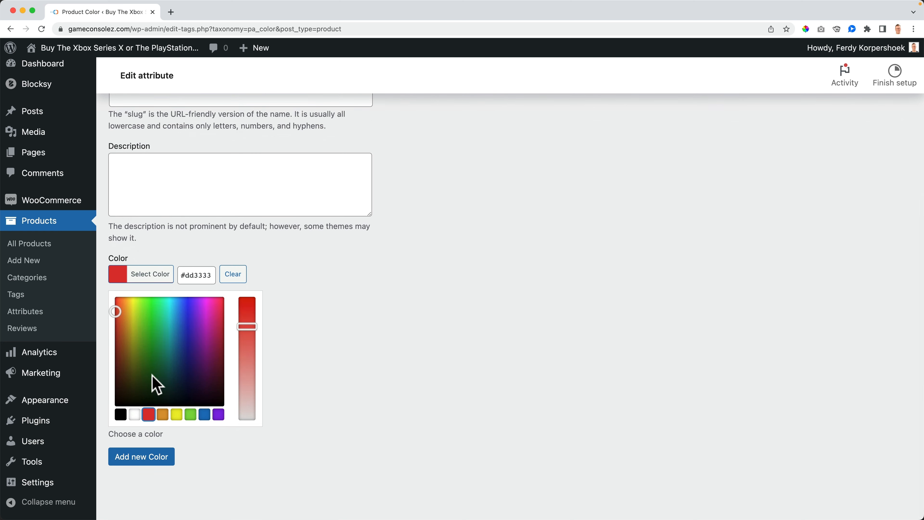
left_click(100, 279)
left_click(129, 457)
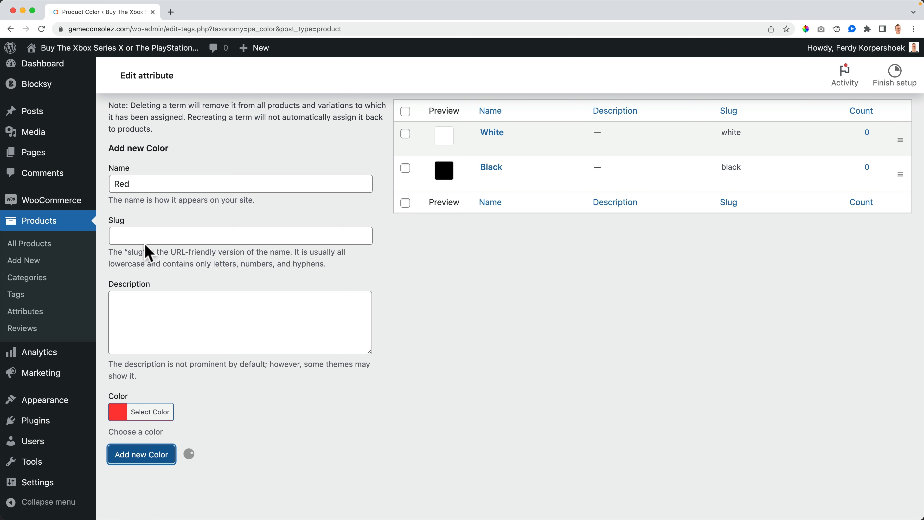
Add the term Green with a bright green swatch color to the Color attribute.
left_click(155, 187)
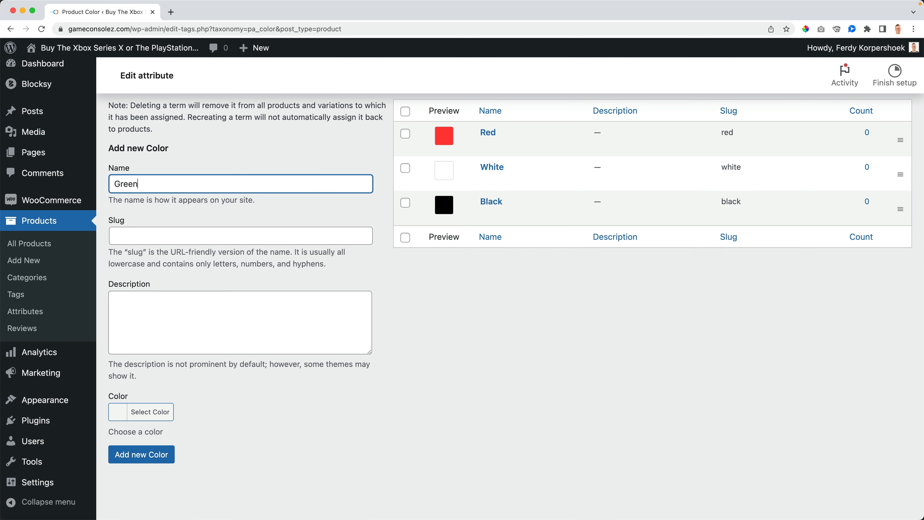
key("Tab")
left_click(121, 414)
scroll(133, 409, "down", 2)
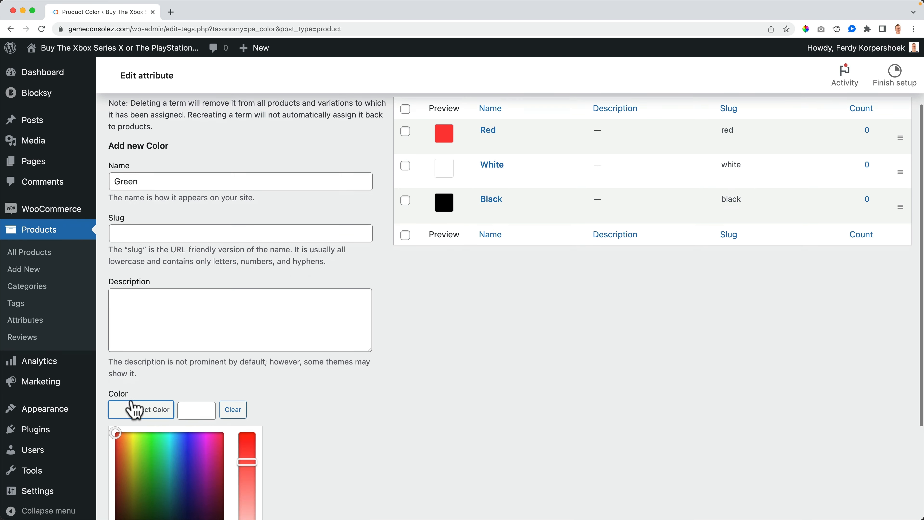
left_click_drag(152, 402, 149, 387)
left_click(161, 319)
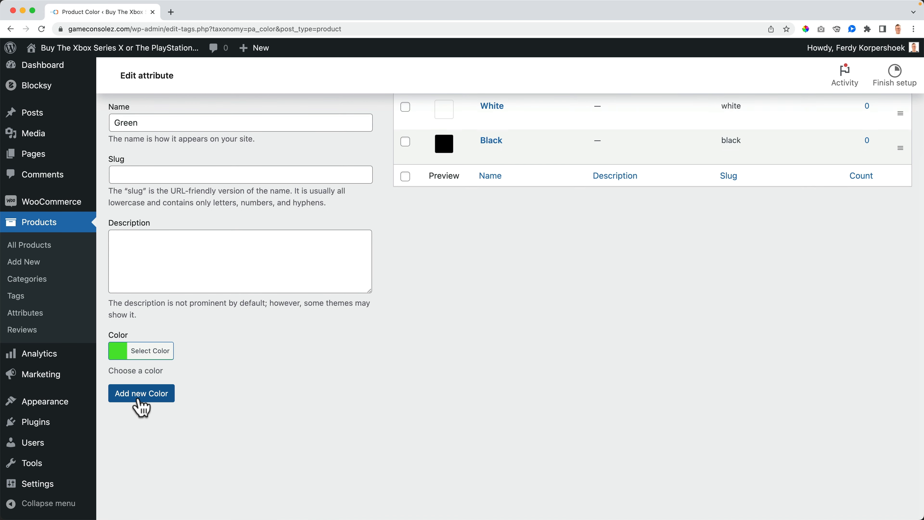
left_click(138, 395)
Add the term Blue with the swatch color #355aea to the Color attribute.
left_click(147, 124)
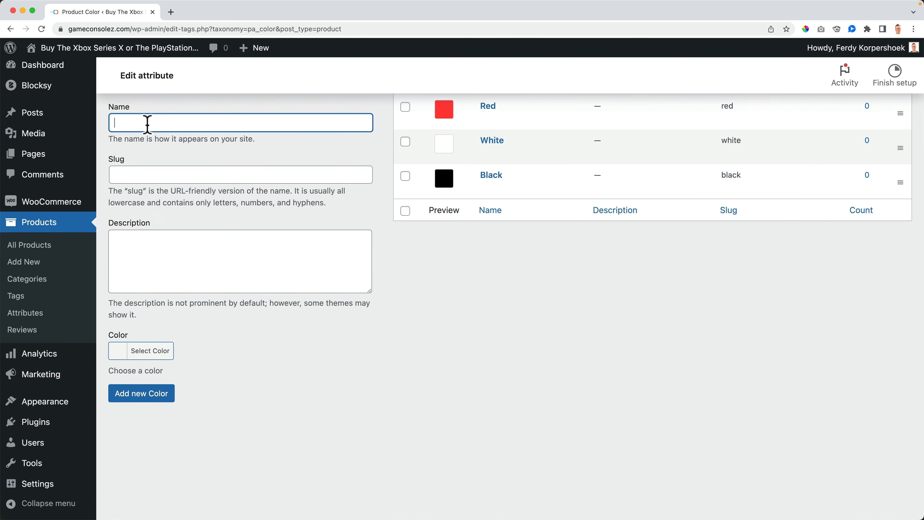
key("Tab")
left_click(141, 352)
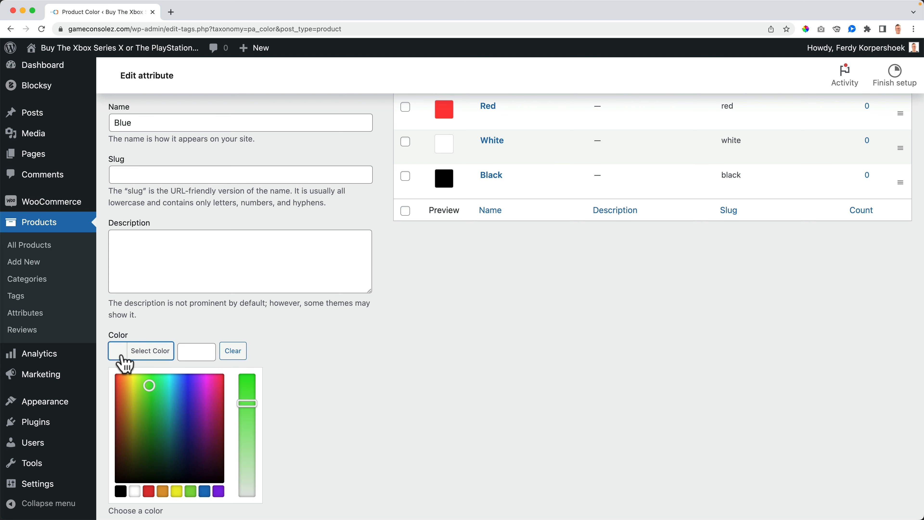
scroll(140, 364, "down", 3)
mouse_move(181, 344)
left_mouse_down()
mouse_move(160, 321)
mouse_move(185, 325)
left_mouse_up()
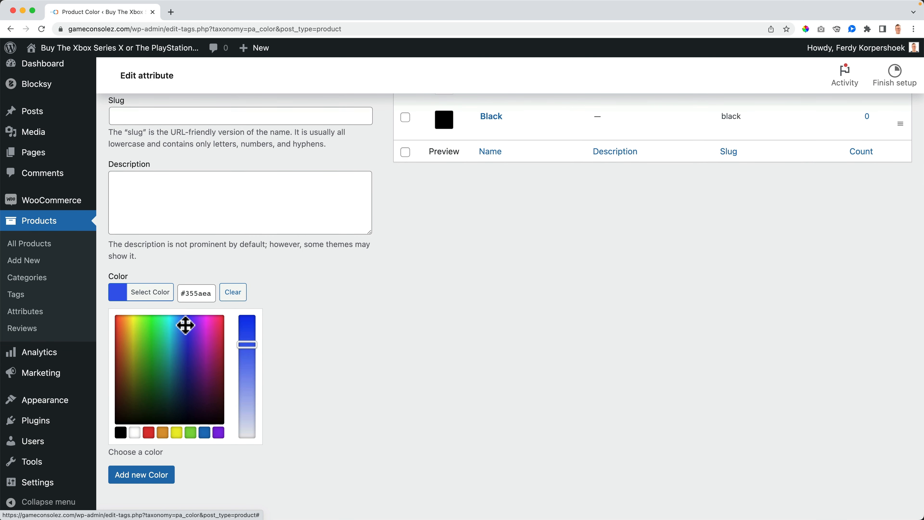
left_click(153, 291)
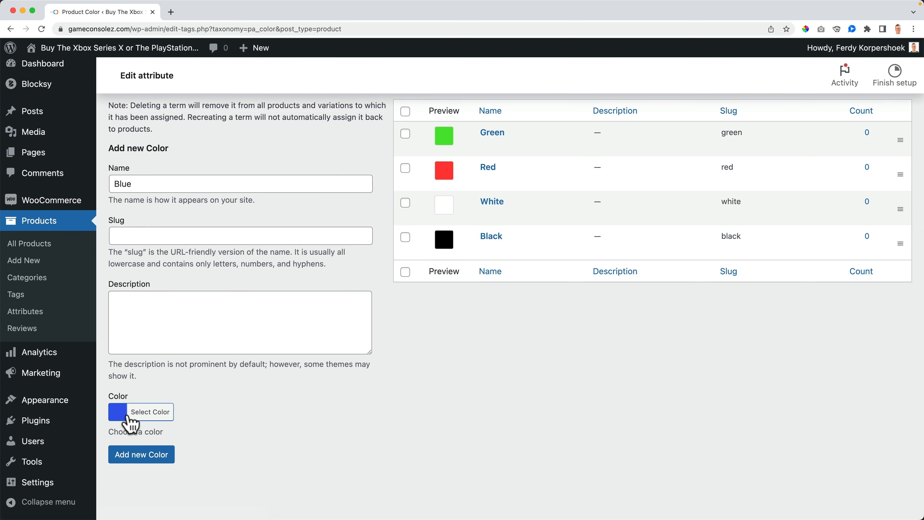
left_click(140, 455)
scroll(282, 381, "up", 3)
scroll(282, 382, "down", 3)
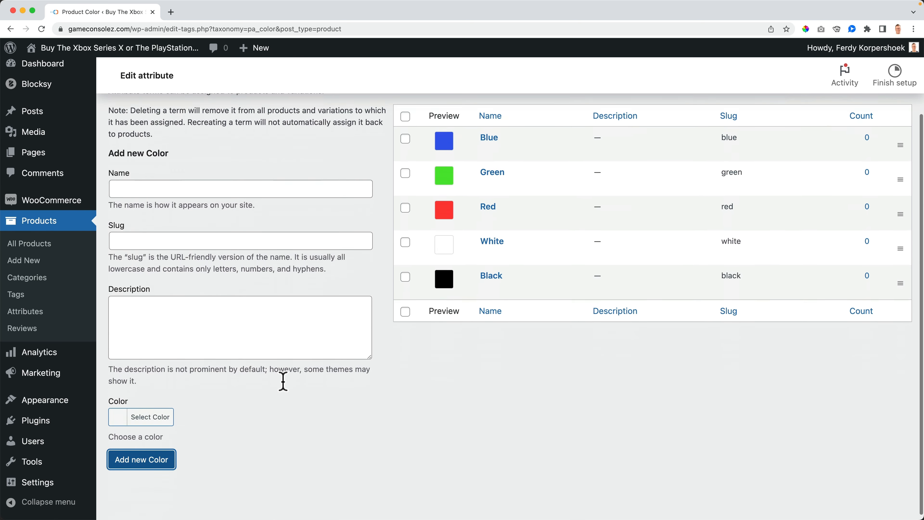
scroll(281, 382, "up", 3)
scroll(278, 390, "down", 3)
scroll(259, 364, "up", 1)
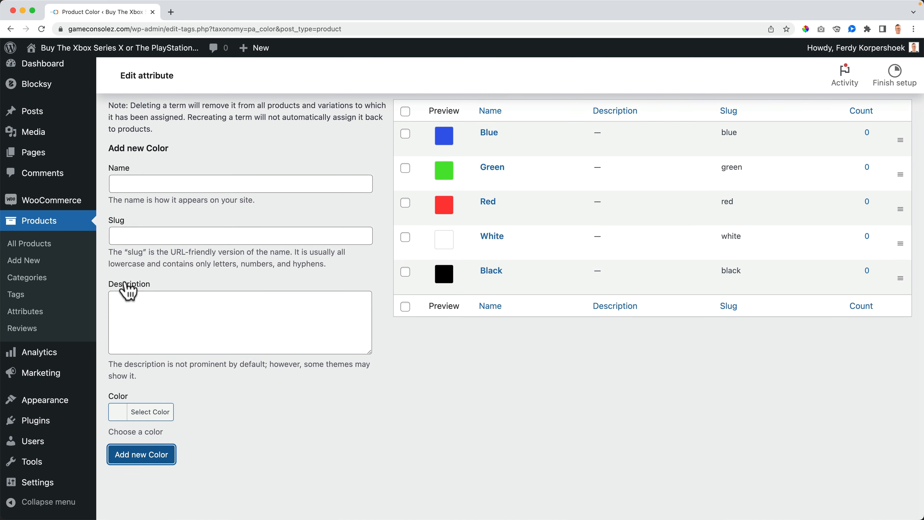
Open the T-Shirt product for editing and go to the attributes in its product data.
left_click(50, 243)
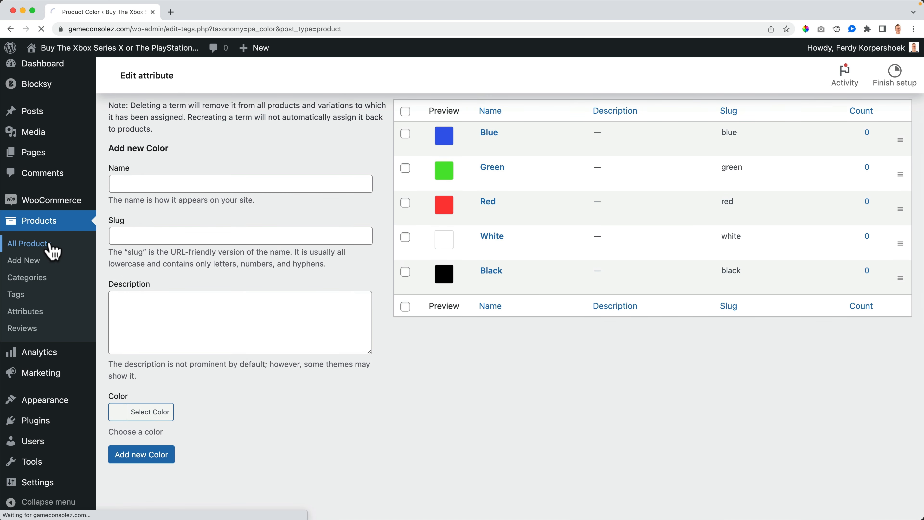
left_click(194, 206)
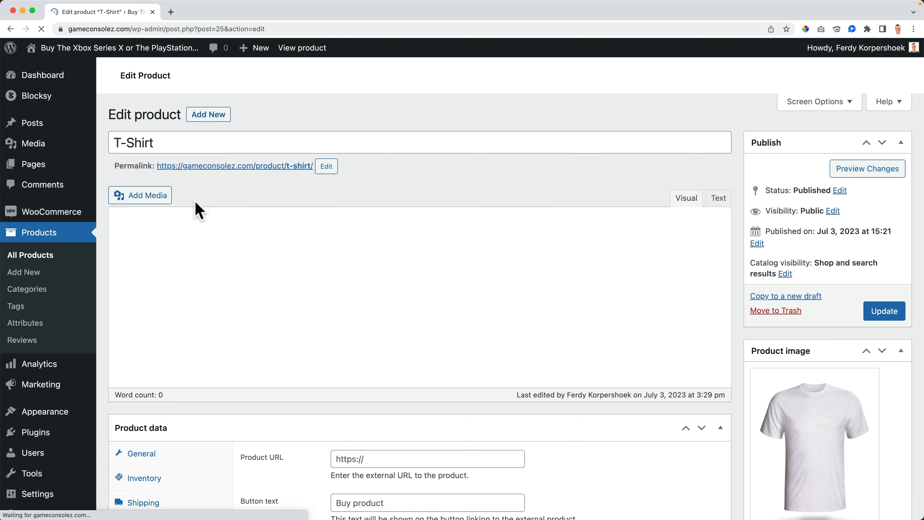
scroll(317, 256, "down", 8)
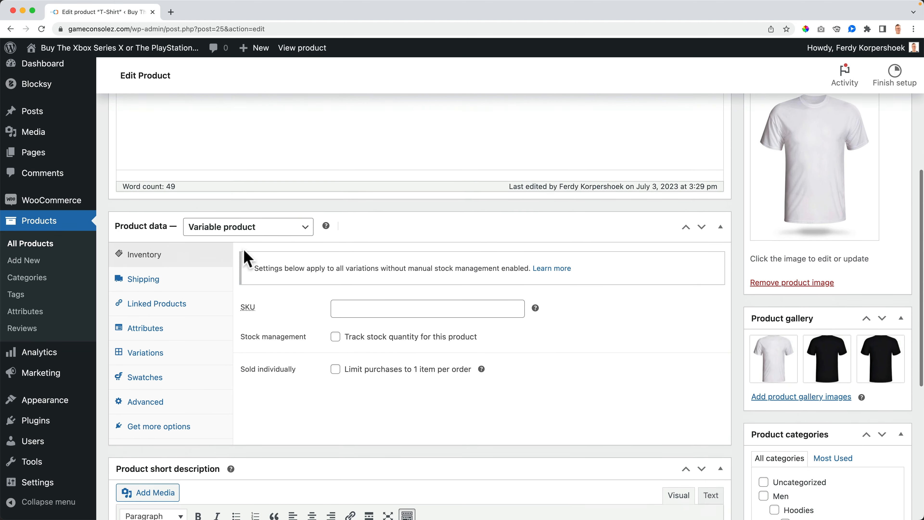
left_click(159, 320)
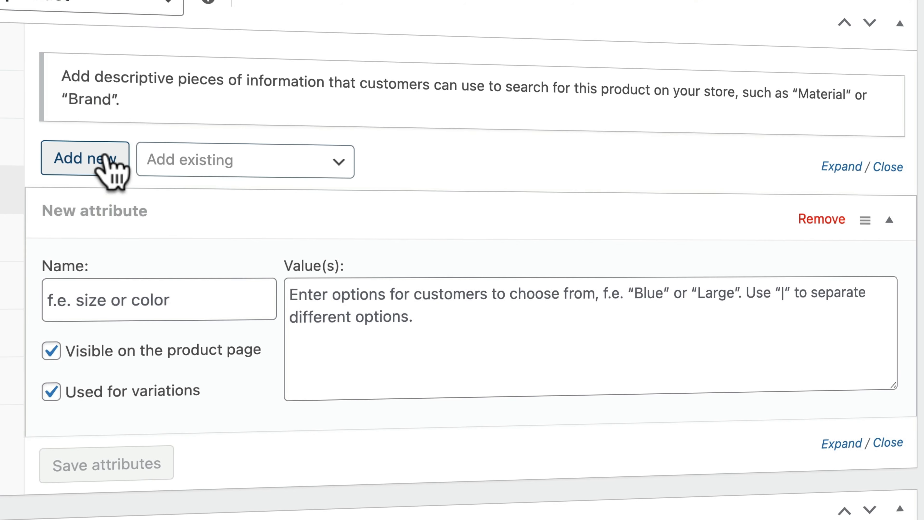
Add the existing Size attribute to the T-Shirt product.
left_click(119, 296)
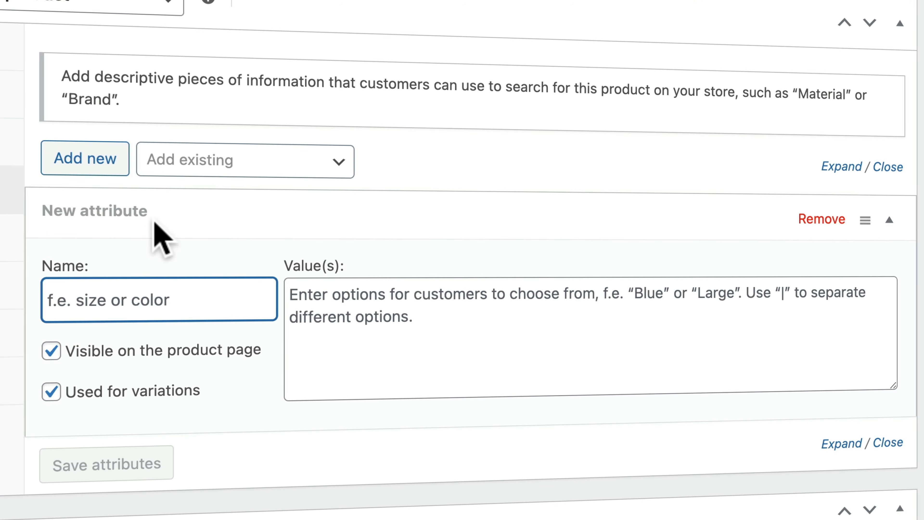
left_click(238, 160)
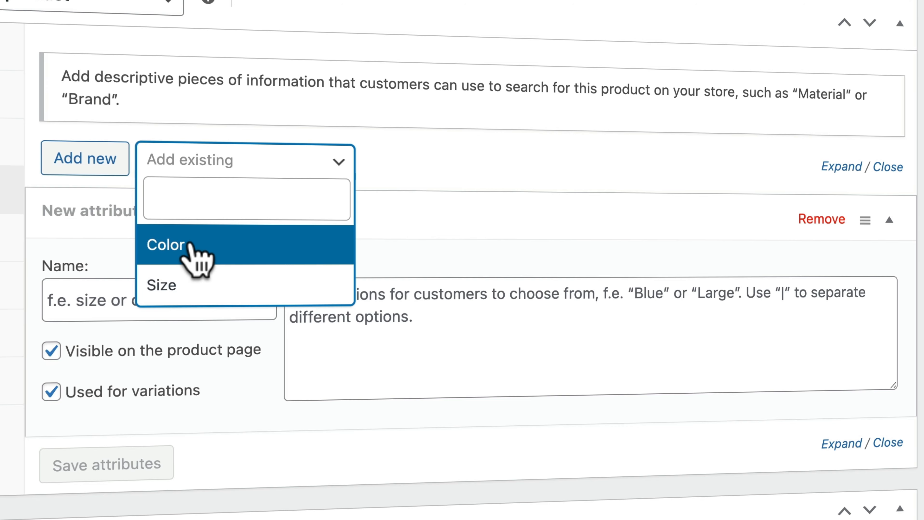
left_click(180, 288)
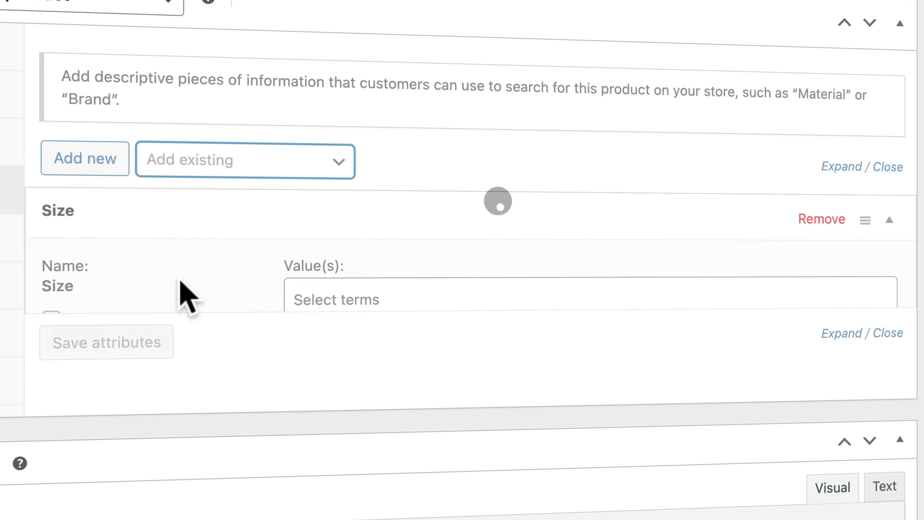
Select the terms XS, M, S and L as values of the product's Size attribute.
left_click(342, 296)
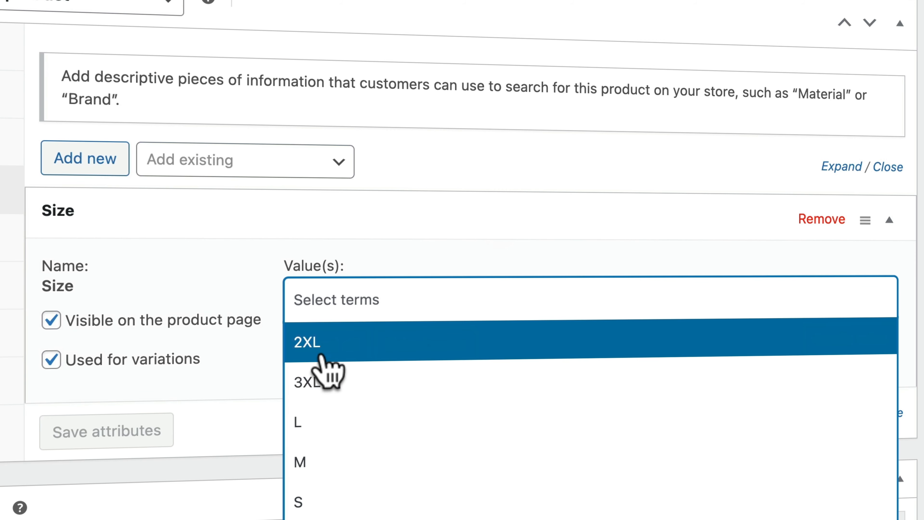
scroll(352, 388, "down", 1)
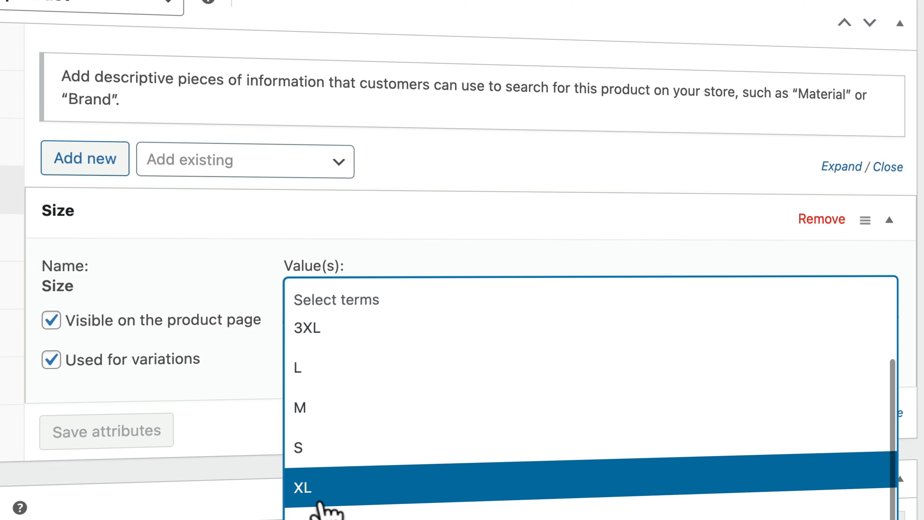
left_click(328, 511)
left_click(366, 299)
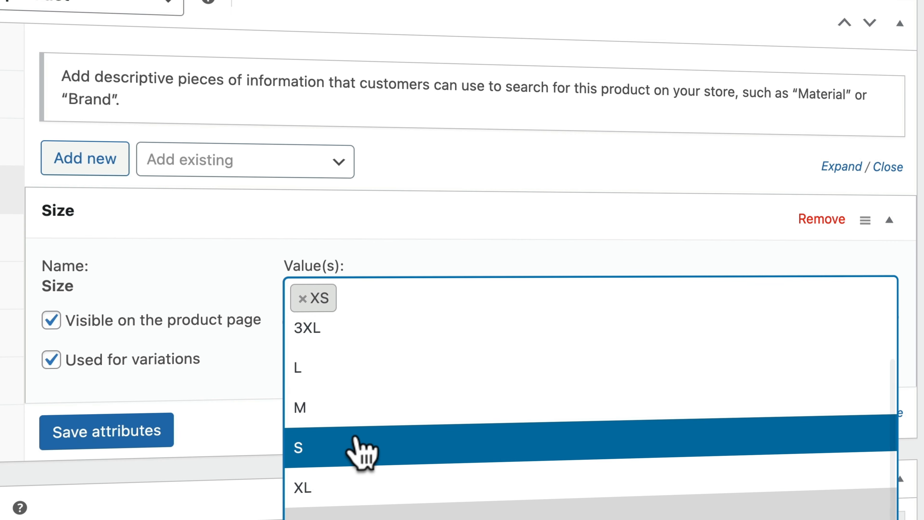
left_click(346, 423)
left_click(422, 303)
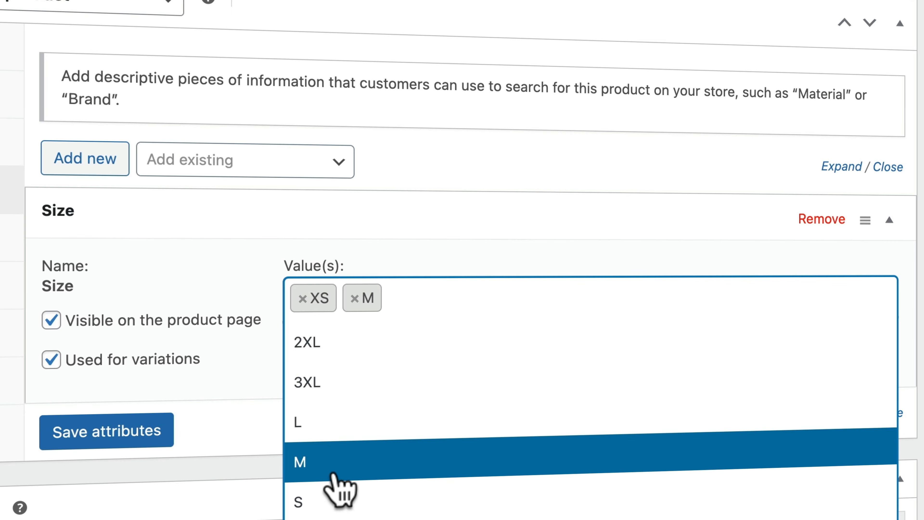
left_click(336, 502)
left_click(472, 300)
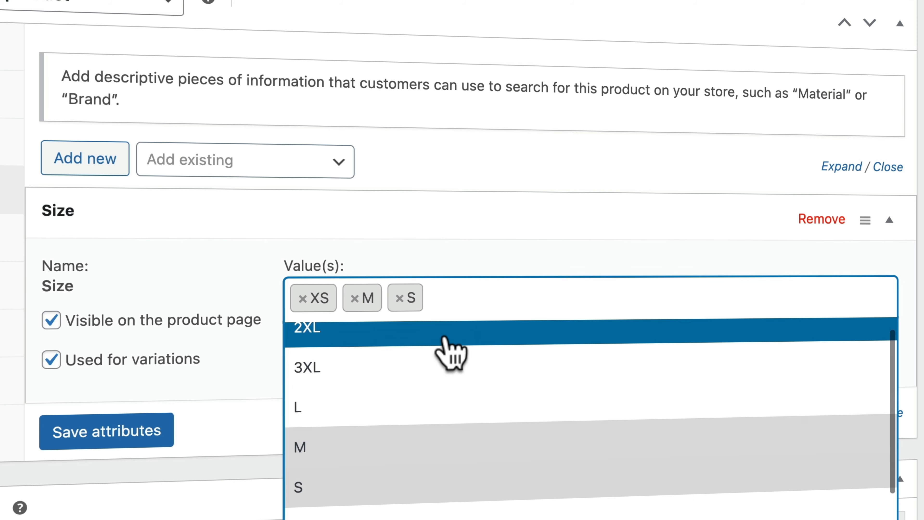
left_click(413, 405)
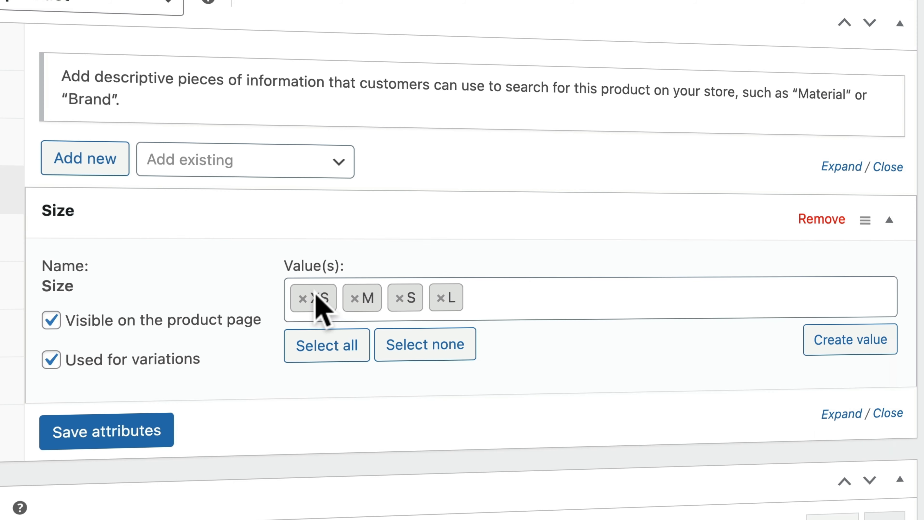
Remove XS from the Size values, add XL, and save the product's attributes.
left_click(303, 299)
left_click(484, 297)
left_click(483, 297)
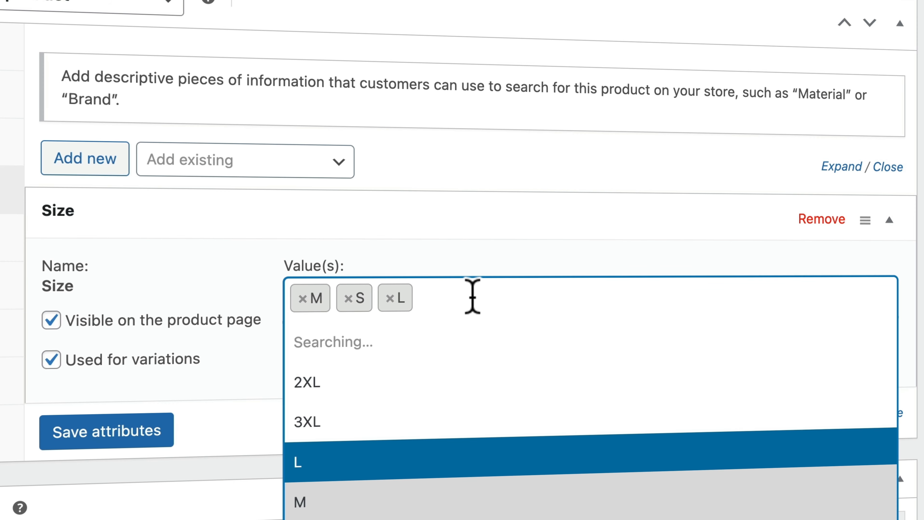
scroll(411, 385, "down", 1)
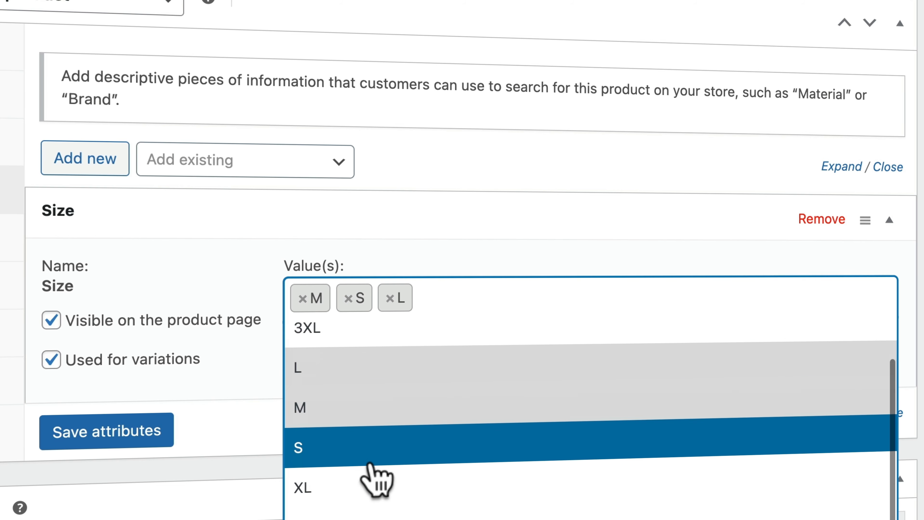
left_click(377, 480)
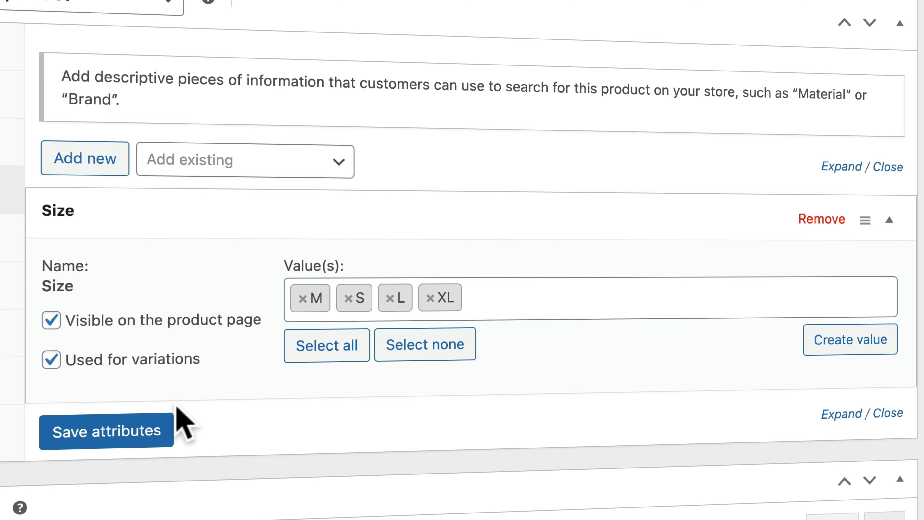
left_click(141, 431)
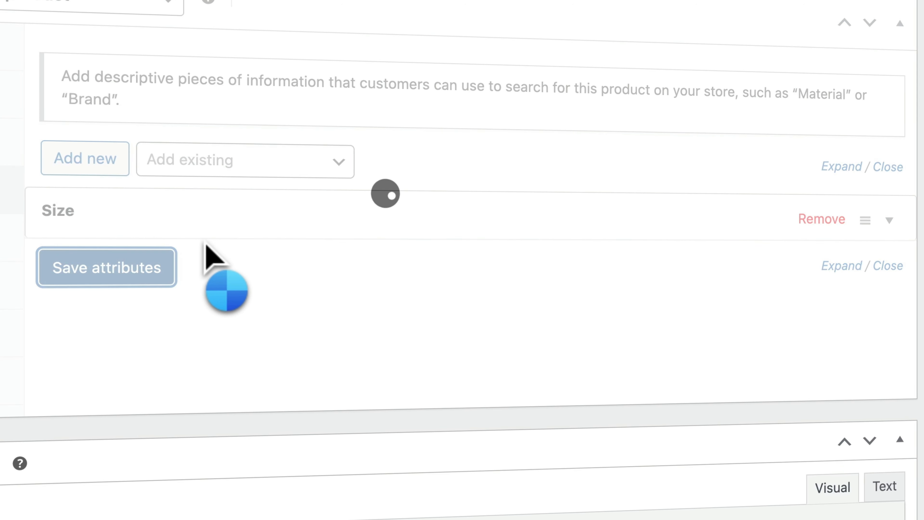
Add the existing Color attribute to the T-Shirt product and select Black and White as its values.
left_click(238, 165)
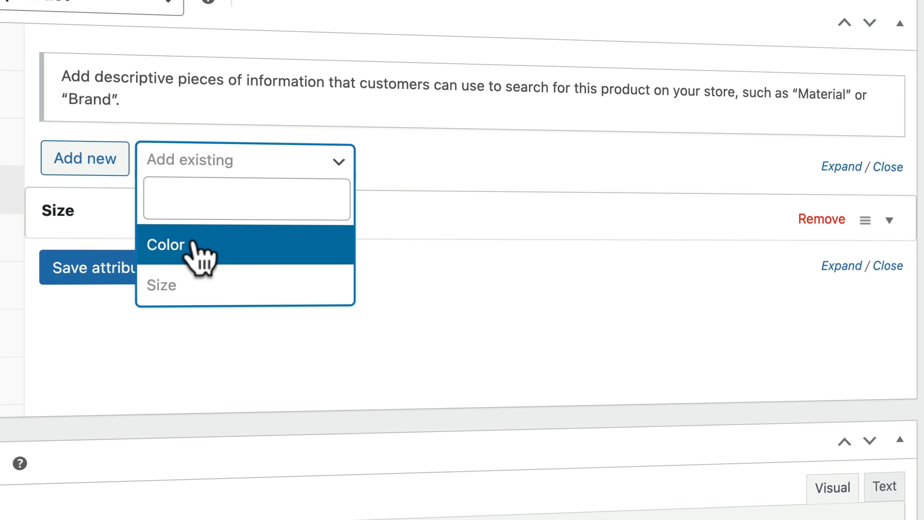
left_click(200, 251)
left_click(347, 340)
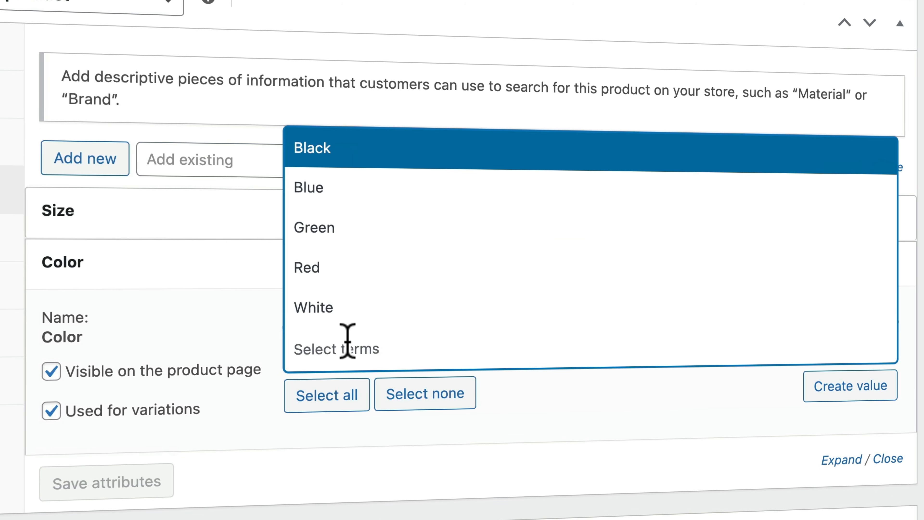
left_click(344, 155)
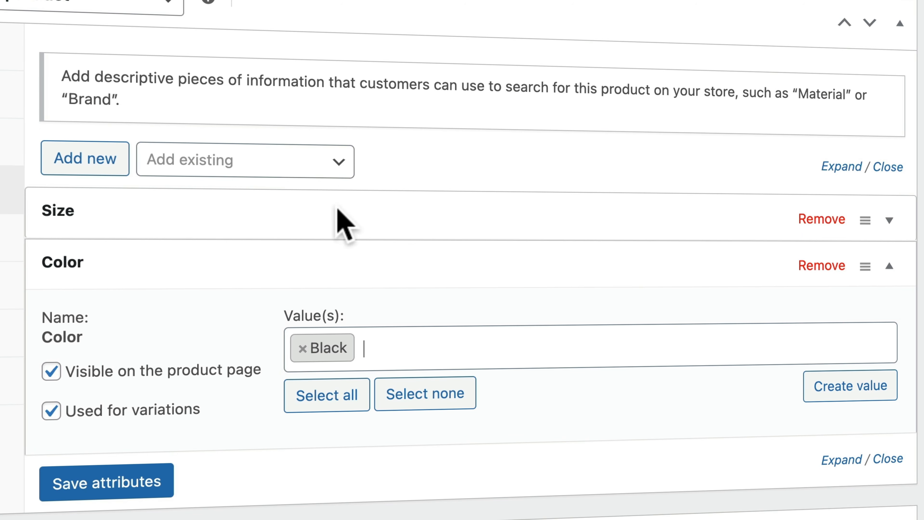
left_click(388, 347)
left_click(353, 307)
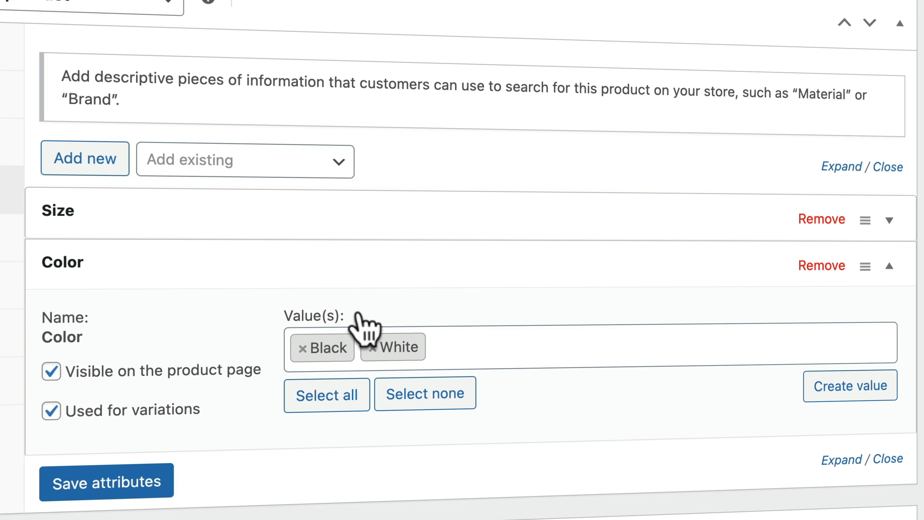
Check the Size and Color values on the T-Shirt product and save its attributes.
left_click(466, 352)
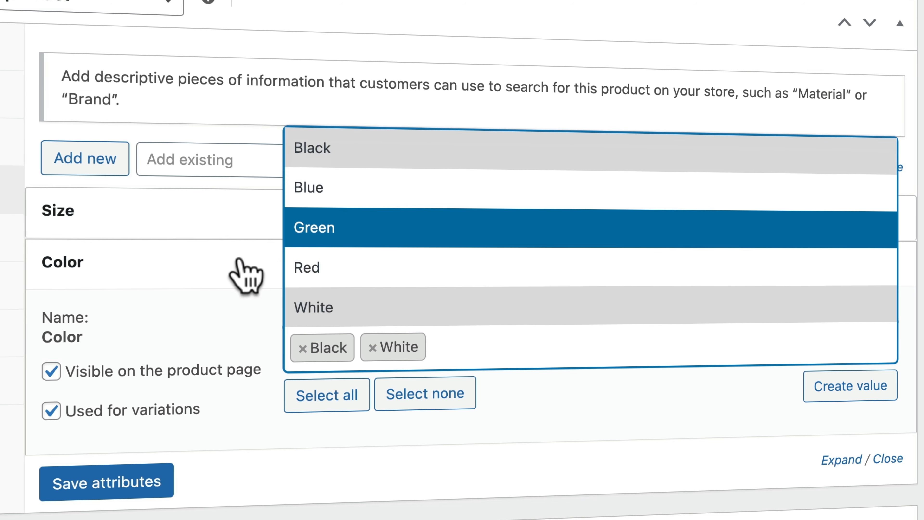
left_click(241, 262)
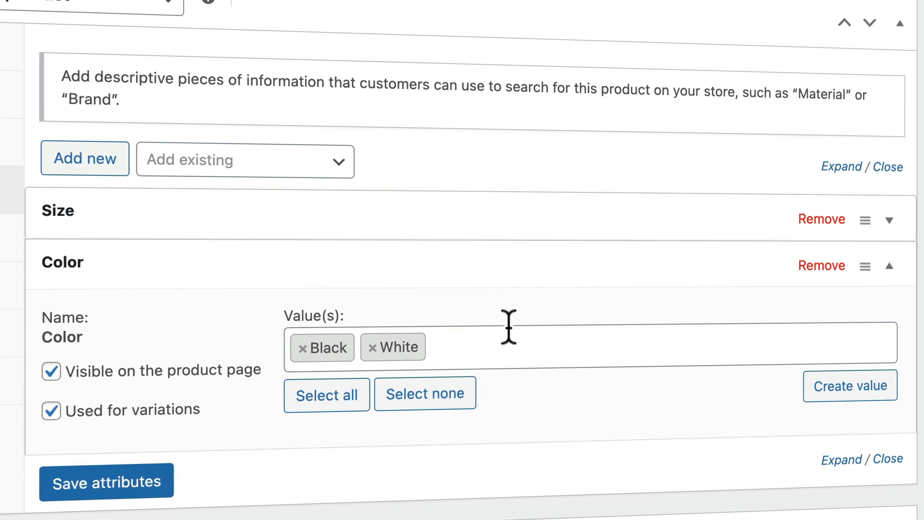
left_click(506, 339)
left_click(201, 286)
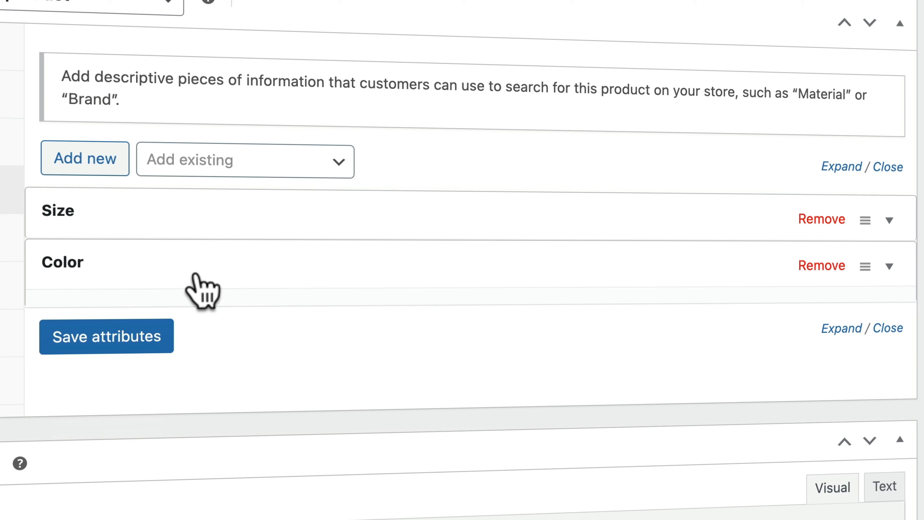
left_click(222, 268)
left_click(202, 225)
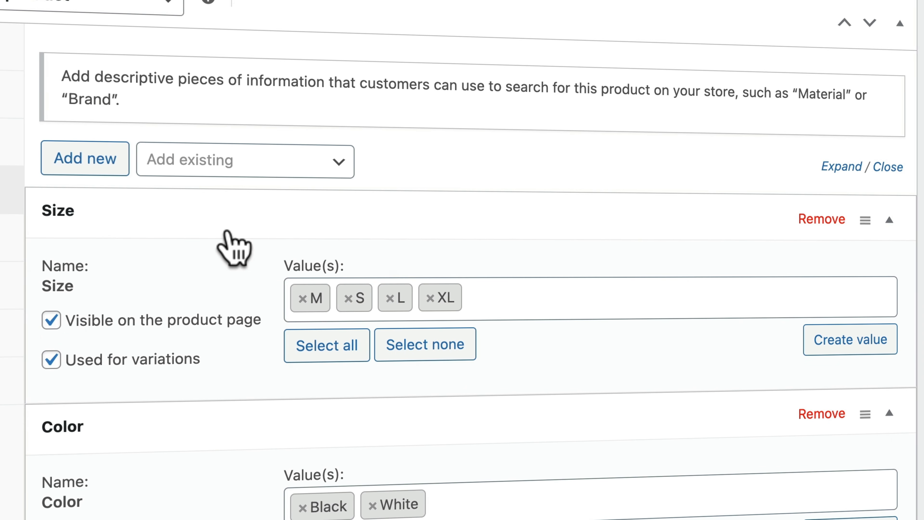
left_click(226, 232)
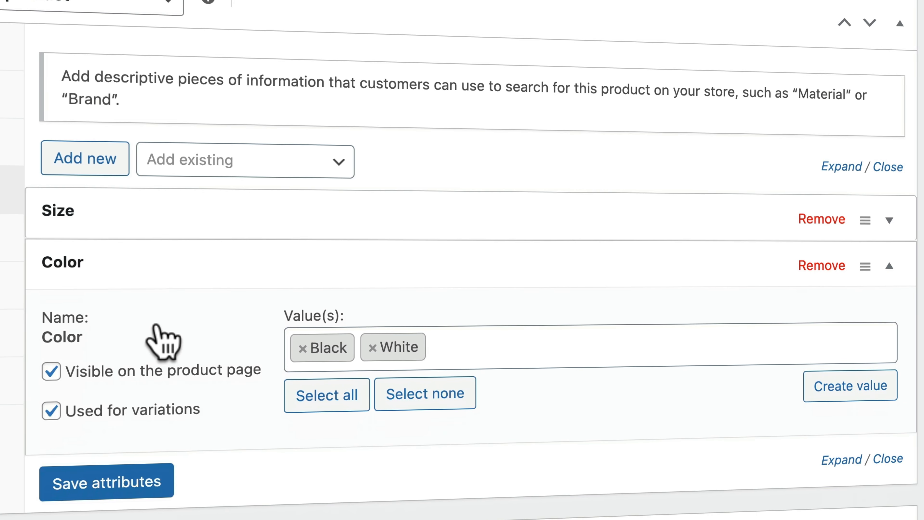
left_click(128, 486)
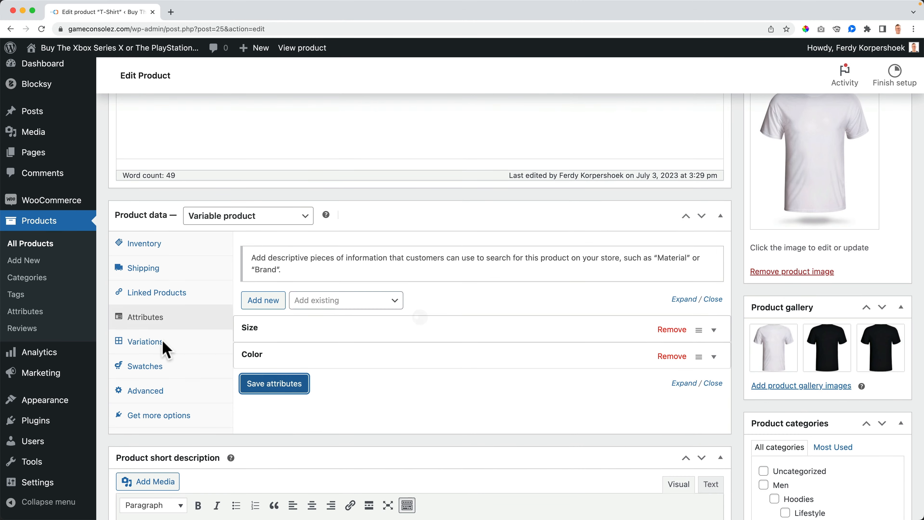
Go to the product's variations and remove all the existing ones that have no specific size or color.
left_click(148, 345)
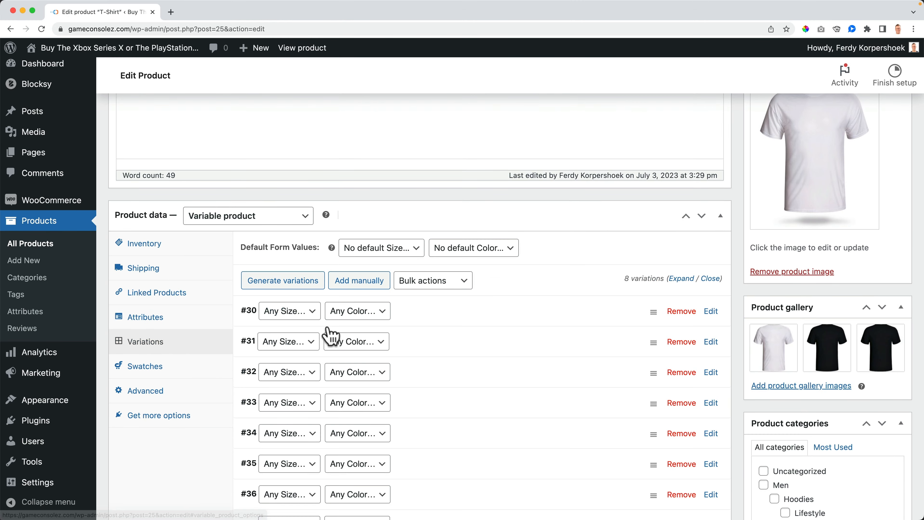
scroll(475, 327, "down", 3)
scroll(479, 322, "up", 1)
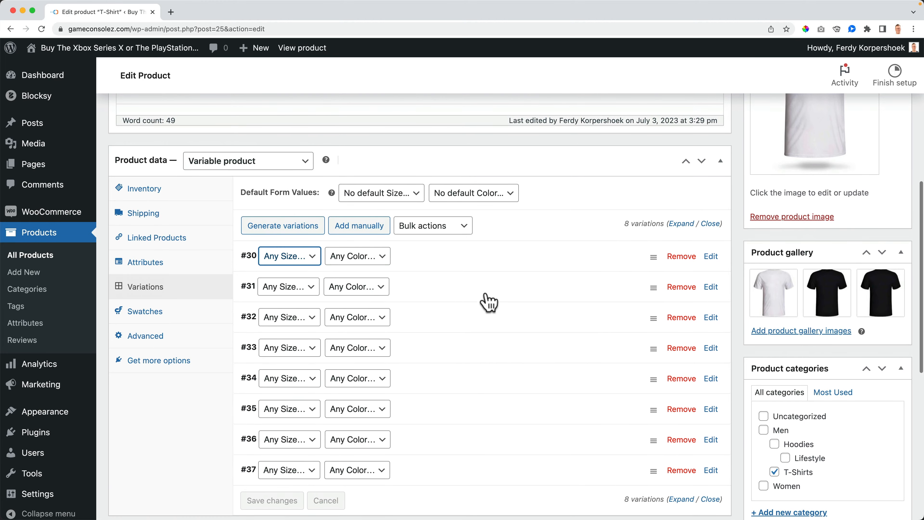
left_click(669, 256)
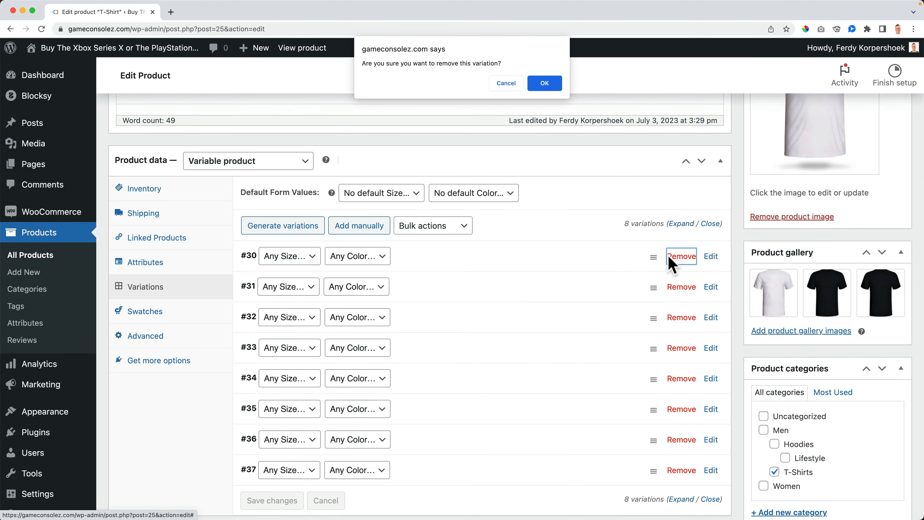
key("Return")
left_click(678, 255)
key("Return")
left_click(678, 256)
key("Return")
left_click(677, 257)
key("Return")
left_click(676, 256)
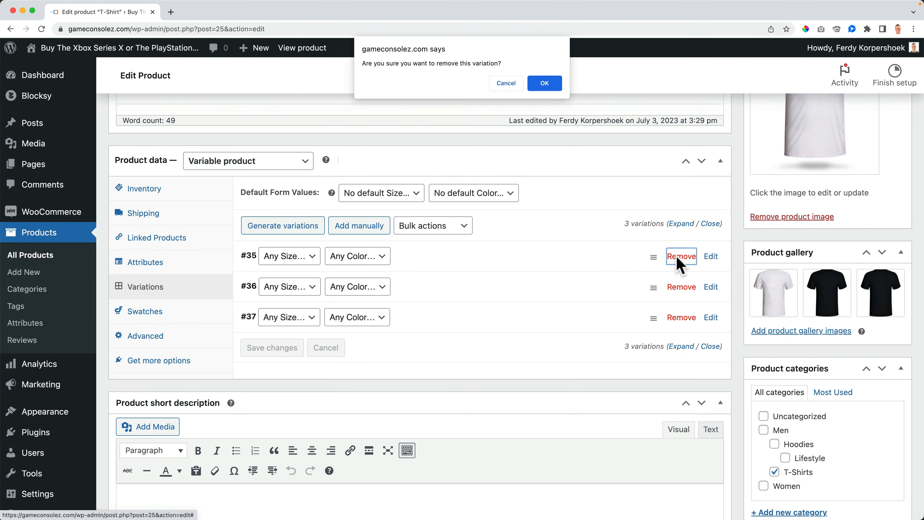
key("Return")
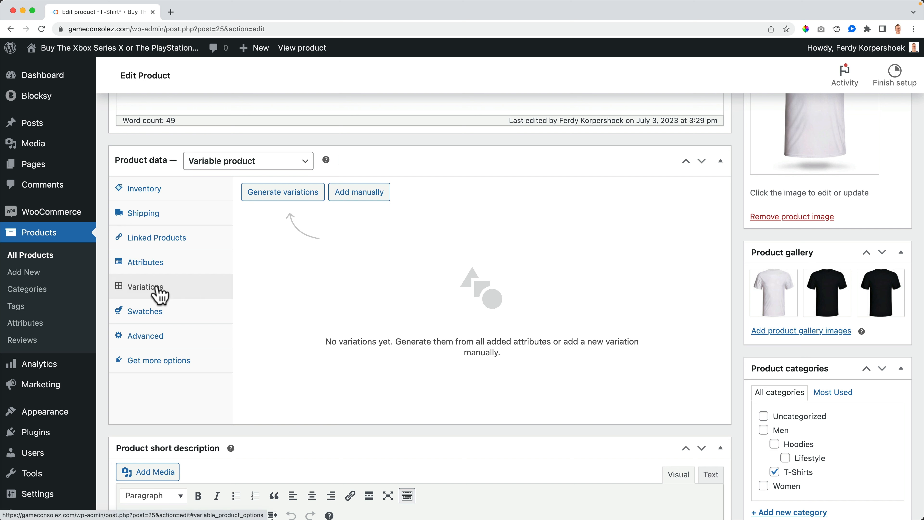
Generate variations for every Size and Color combination and add a price of 29.99 to all of them.
left_click(302, 196)
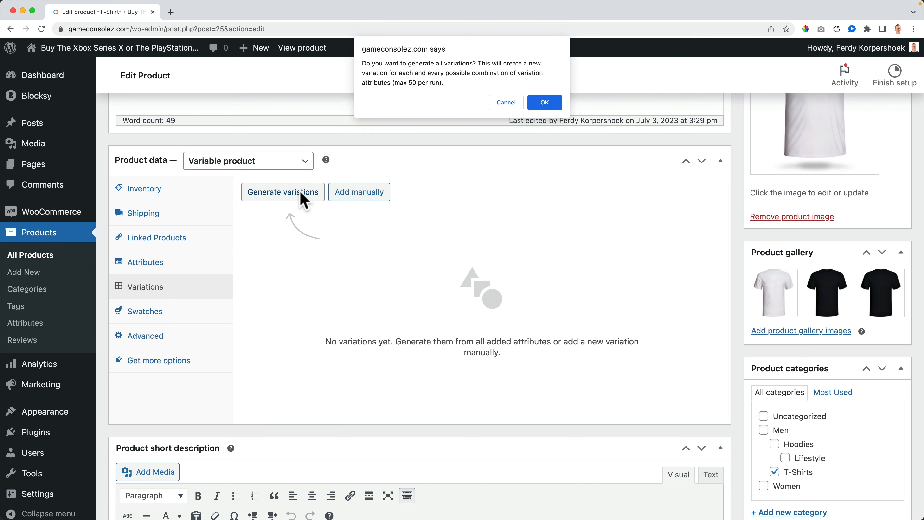
left_click(542, 105)
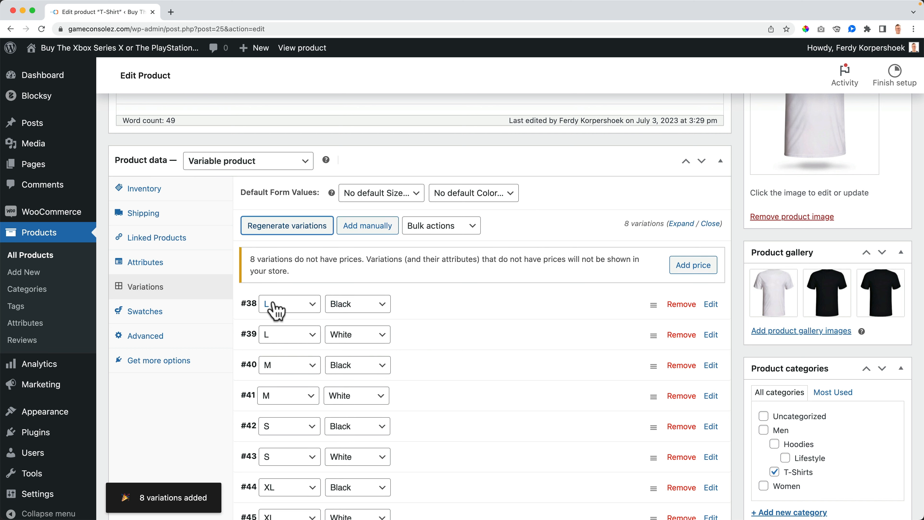
left_click(695, 266)
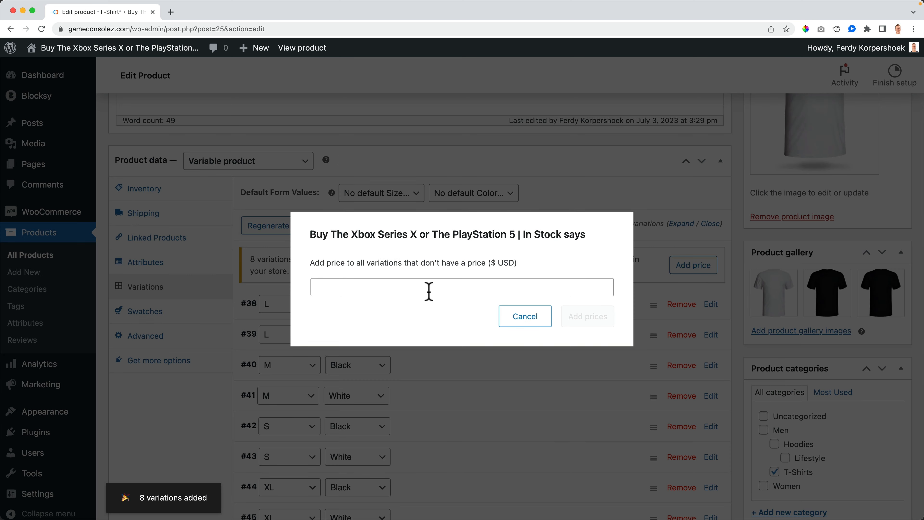
type("29")
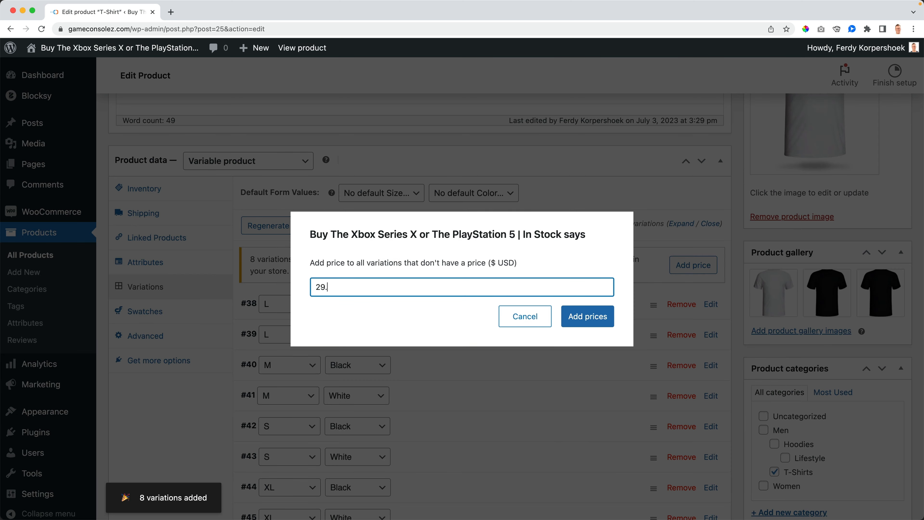
type(".99")
left_click(588, 321)
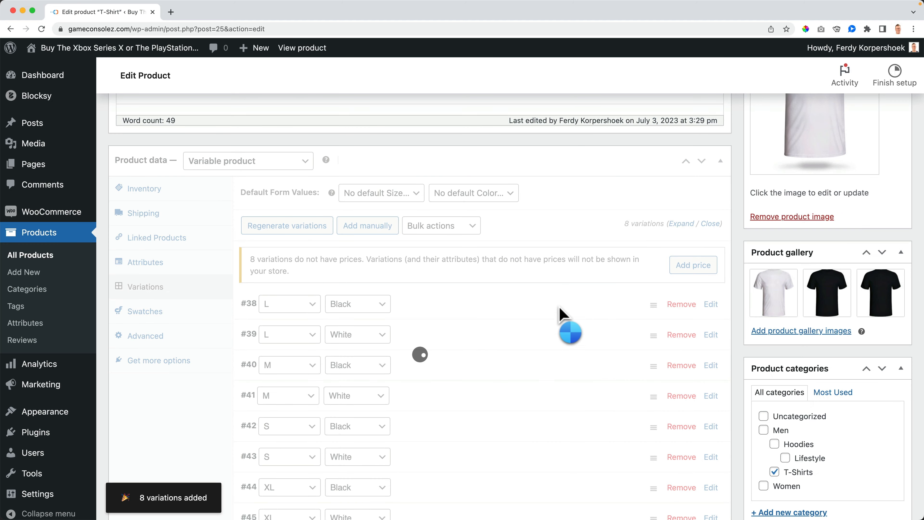
Enable stock management for all variations in bulk and set their stock quantity to 20.
left_click(454, 226)
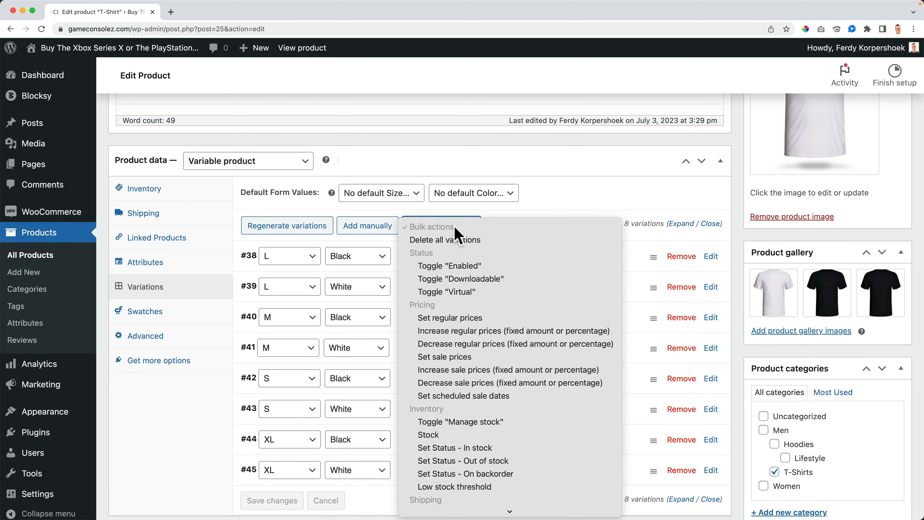
left_click(448, 422)
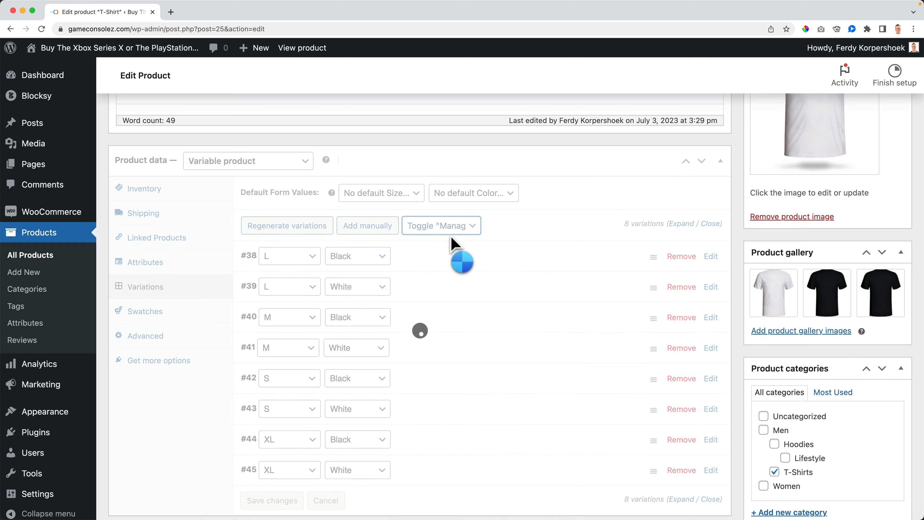
left_click(446, 229)
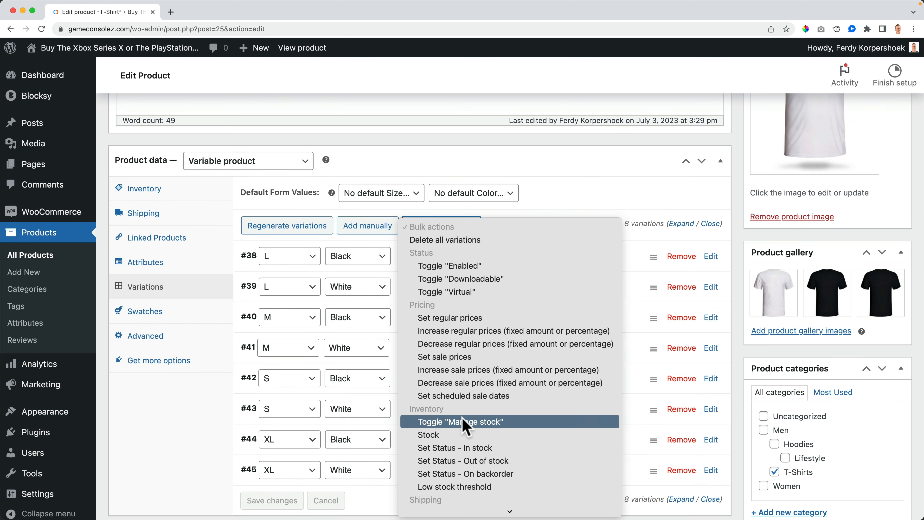
left_click(456, 490)
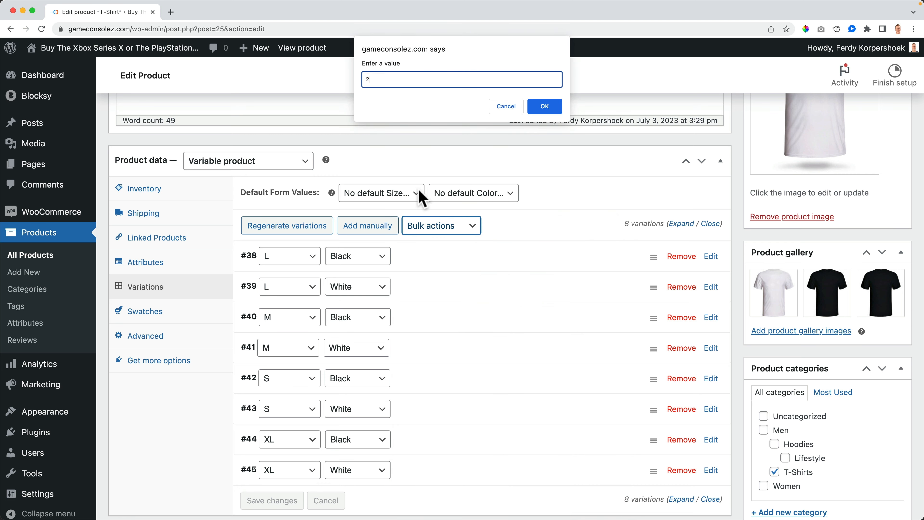
left_click(548, 105)
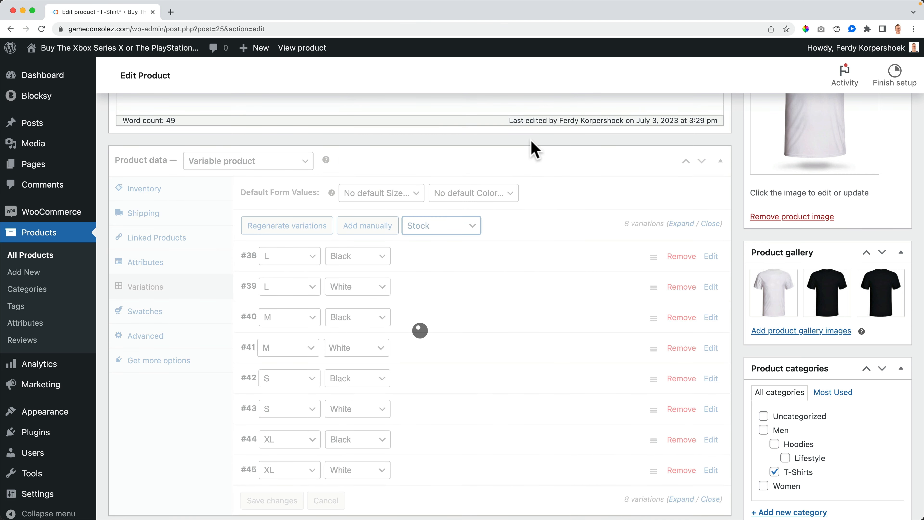
Expand all variations and set T-Shirt-Black-Front.jpg as the image of the L Black variation.
left_click(680, 224)
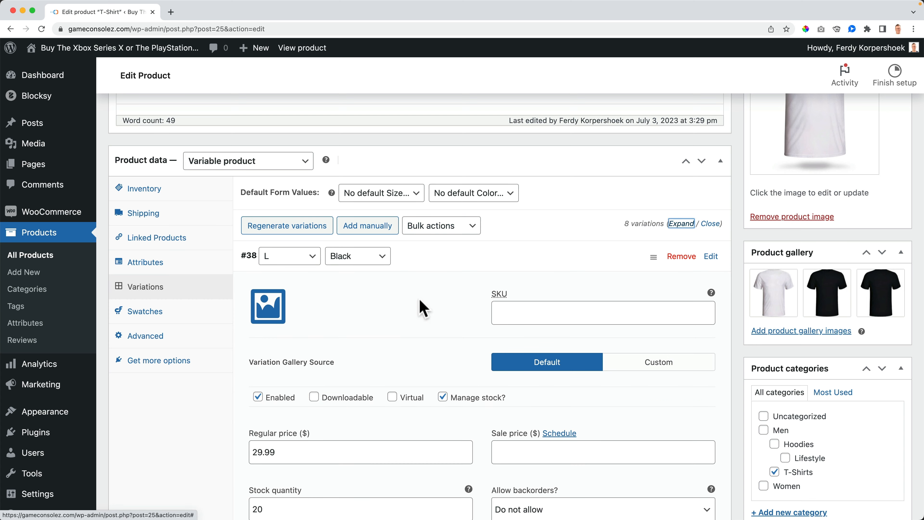
left_click(268, 306)
left_click(218, 207)
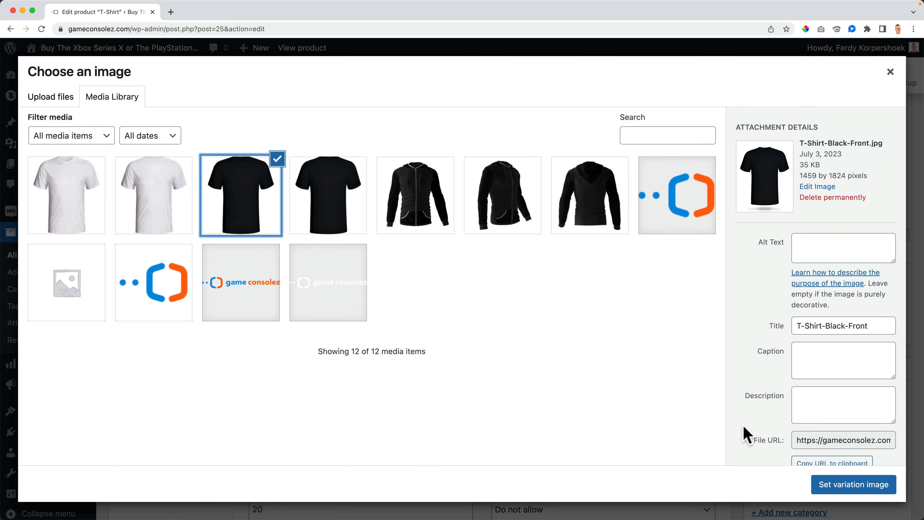
left_click(853, 484)
Set the white T-shirt front image from the media library as the image of the L White variation.
scroll(291, 339, "down", 10)
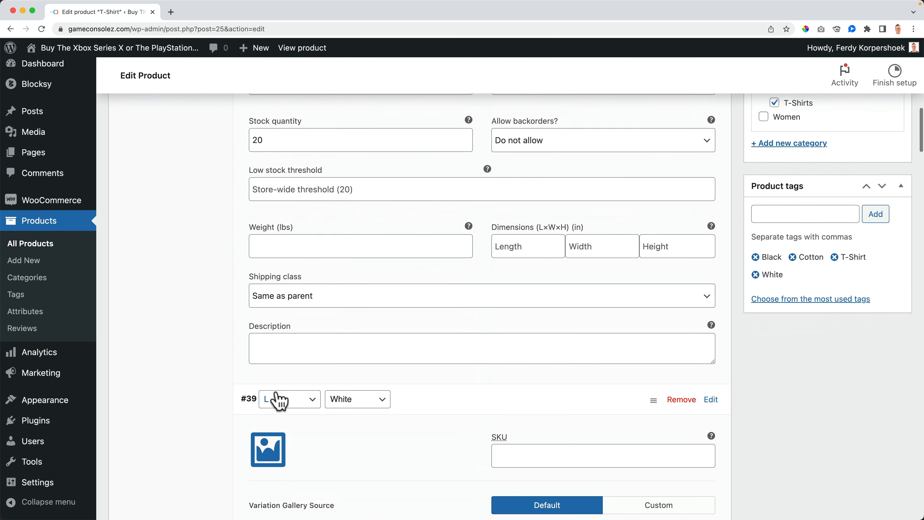
scroll(276, 400, "down", 5)
left_click(266, 355)
left_click(69, 200)
left_click(852, 484)
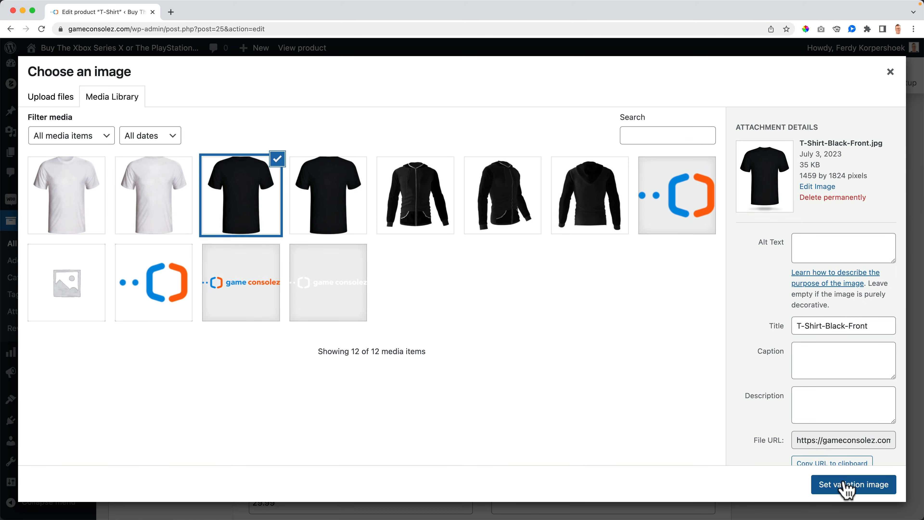
Assign the black T-shirt front image to the remaining Black variations and the white T-shirt image to the remaining White ones.
left_click(845, 485)
scroll(364, 393, "down", 15)
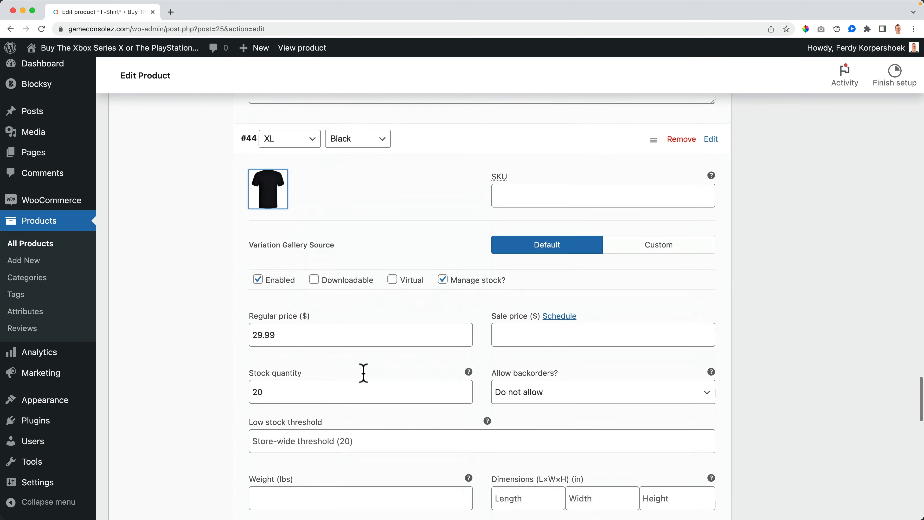
scroll(363, 373, "down", 10)
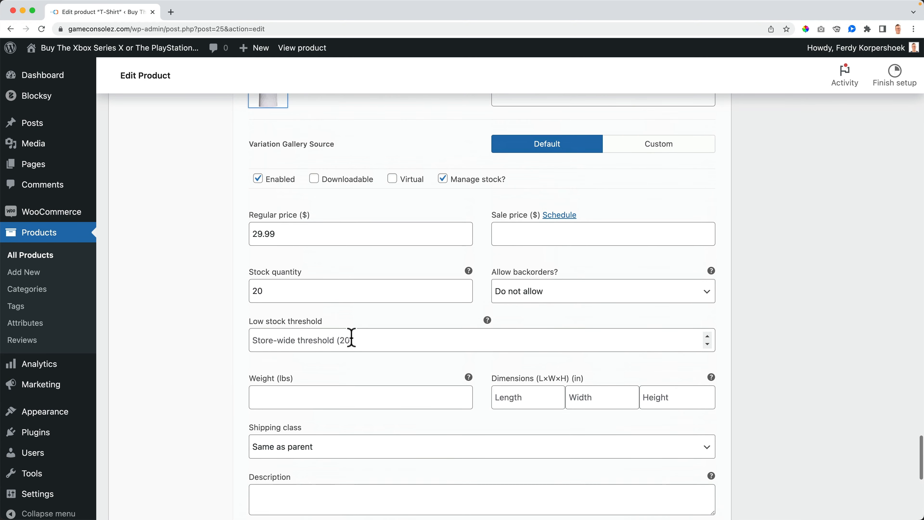
Review the regular price, stock and image settings of the XL White and XL Black variations.
left_click(253, 235)
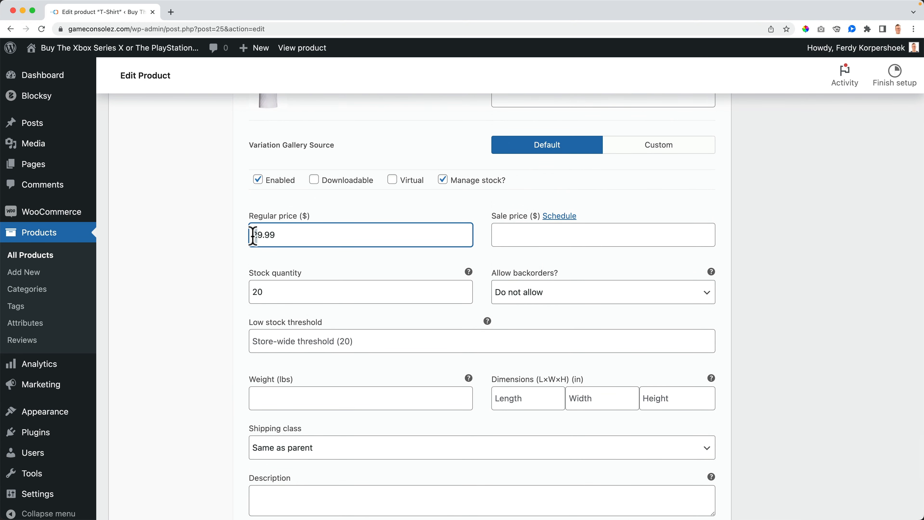
scroll(329, 286, "up", 12)
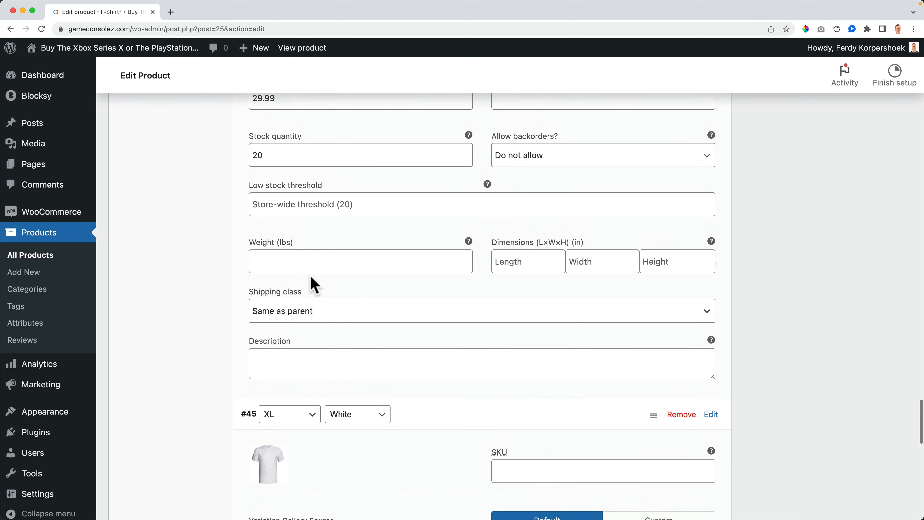
scroll(282, 256, "up", 10)
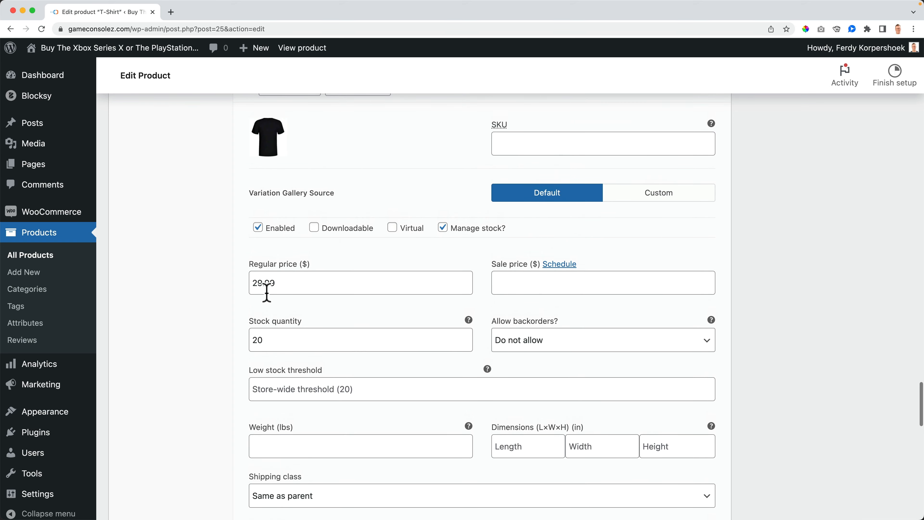
scroll(316, 200, "up", 3)
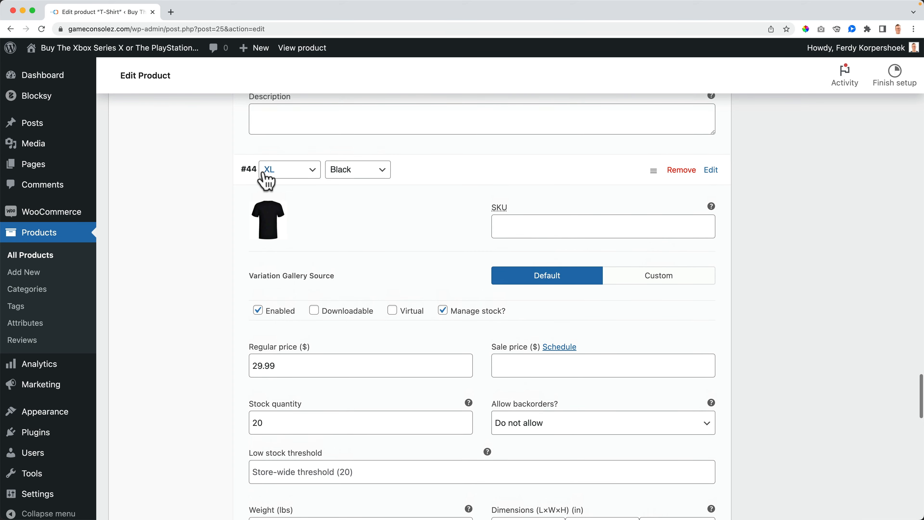
Set the regular price of the XL Black variation to 39.99 and collapse all variations.
left_click(256, 364)
scroll(331, 339, "up", 20)
scroll(331, 338, "up", 20)
left_click(711, 128)
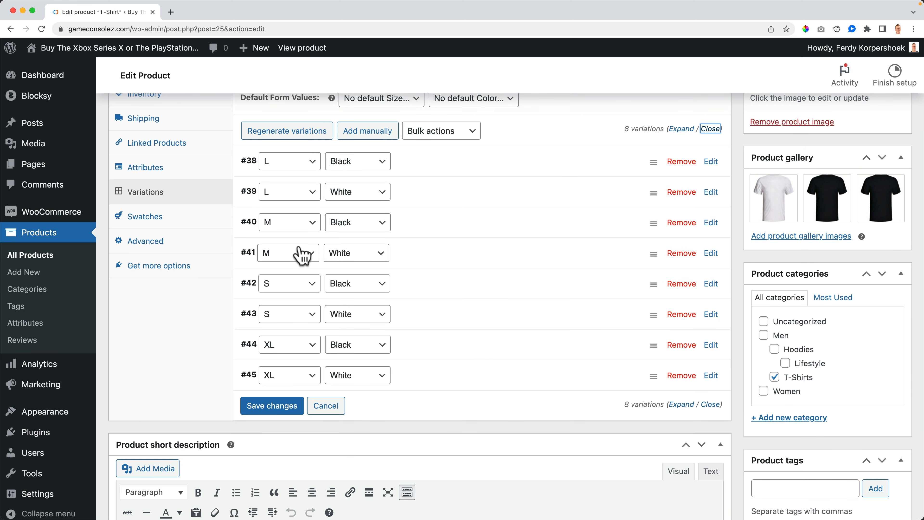
Set the stock quantity of the S White variation to 120 and update the product.
left_click(421, 316)
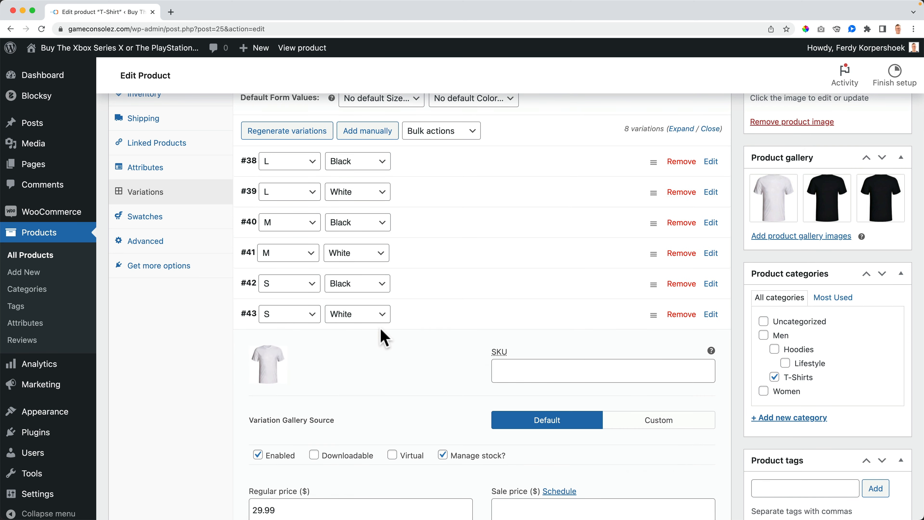
scroll(382, 337, "down", 5)
left_click(254, 360)
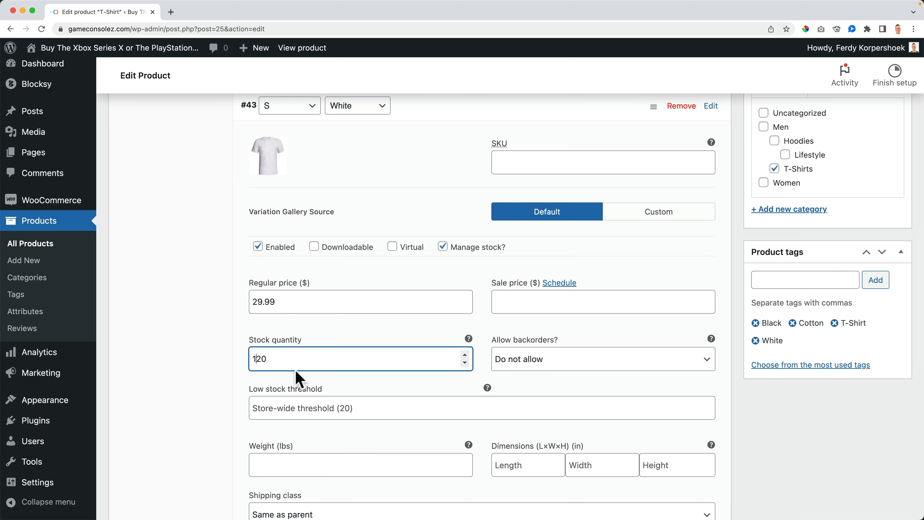
type("1")
scroll(784, 284, "up", 20)
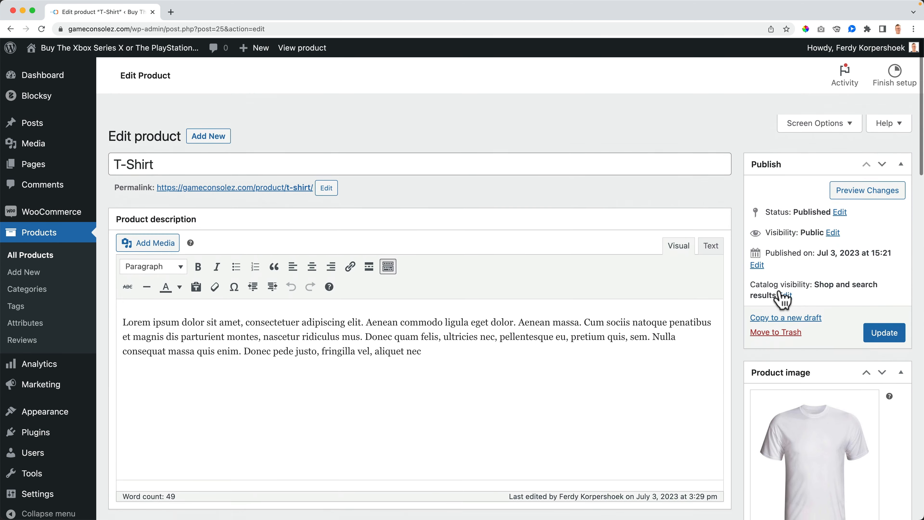
left_click(884, 310)
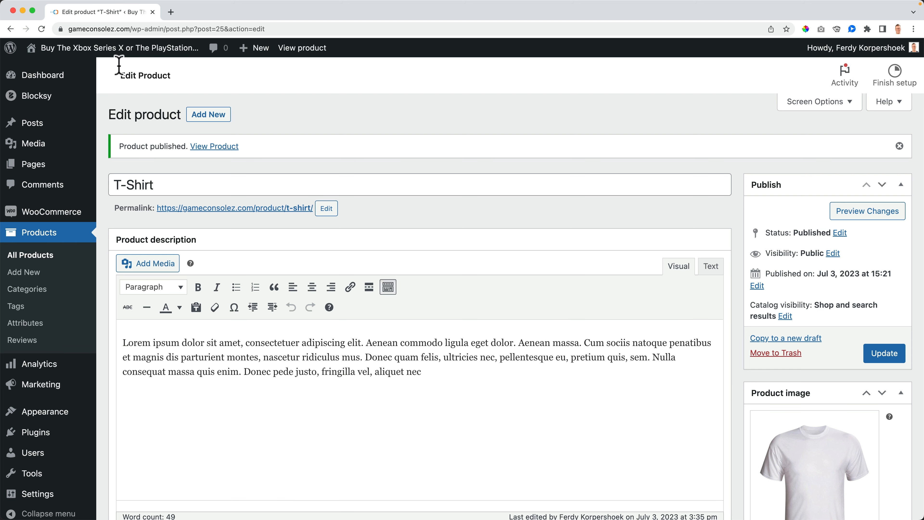
Check the size and colour swatches of the T-Shirt on the shop page by trying Black and White.
left_click(72, 54)
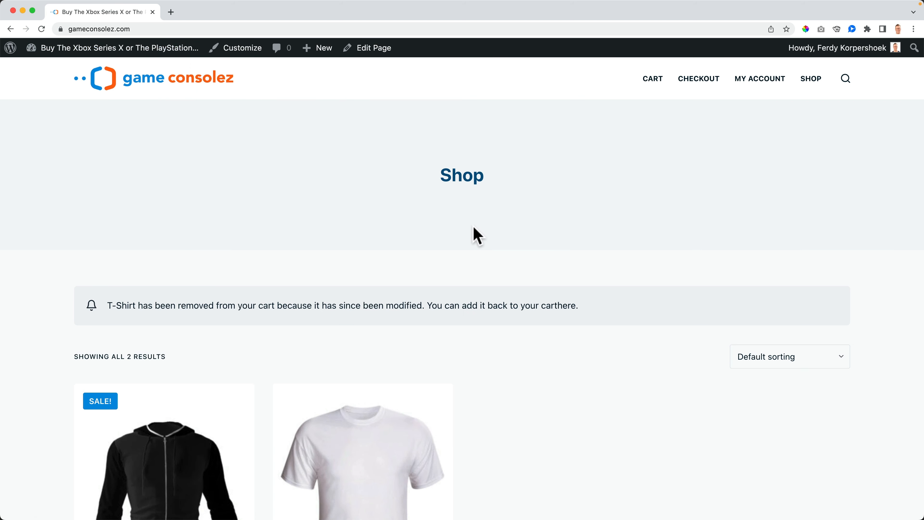
scroll(478, 236, "down", 5)
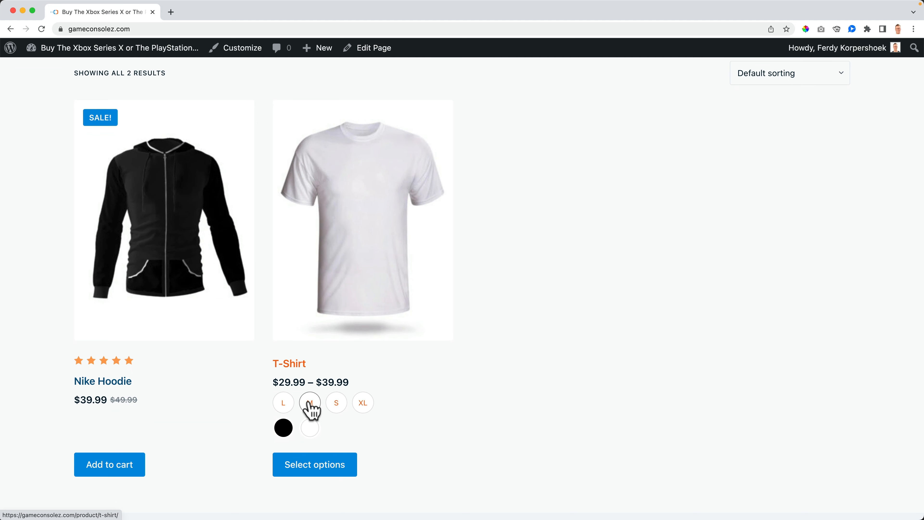
left_click(283, 426)
left_click(307, 430)
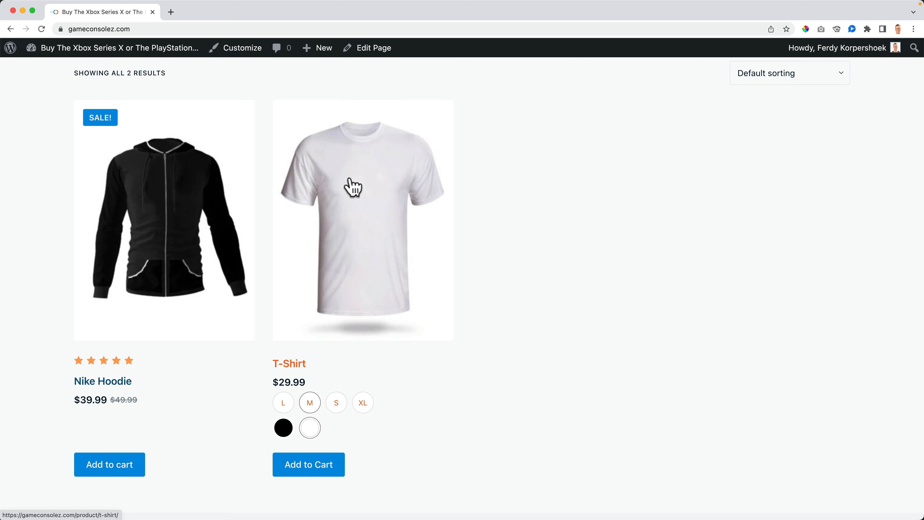
left_click(285, 428)
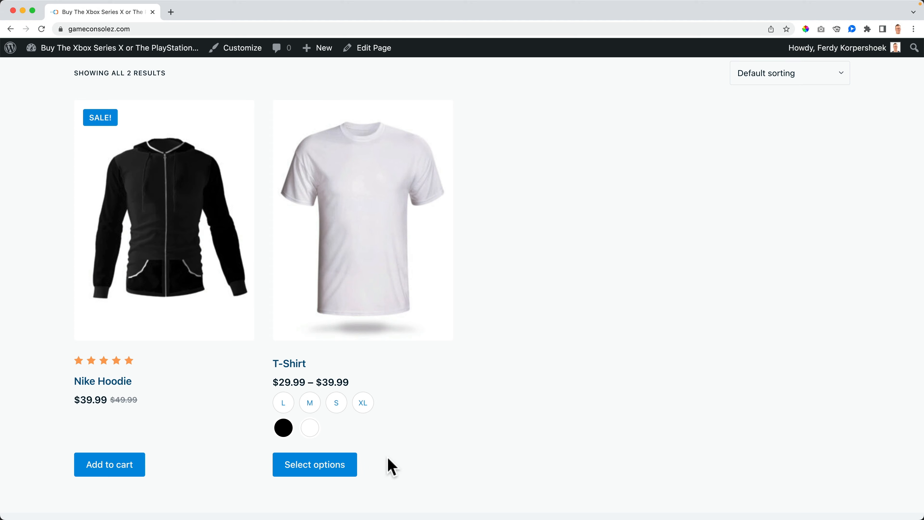
Open the T-Shirt product for editing, set the variations' default form values to L and White, and save the changes.
left_click(375, 257)
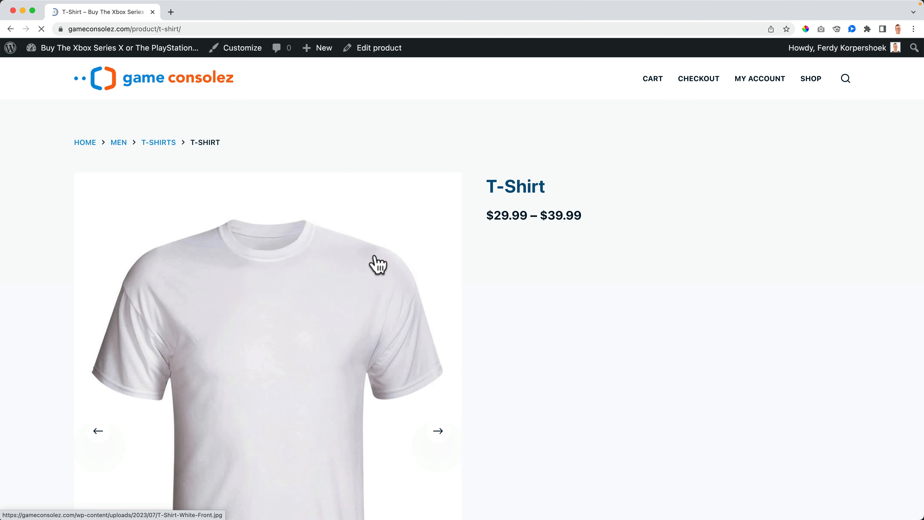
left_click(380, 48)
scroll(378, 282, "down", 10)
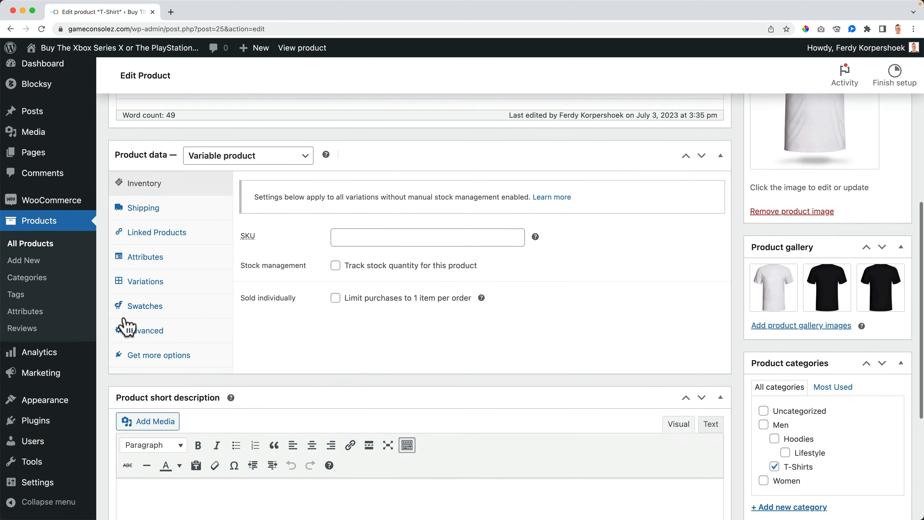
left_click(160, 272)
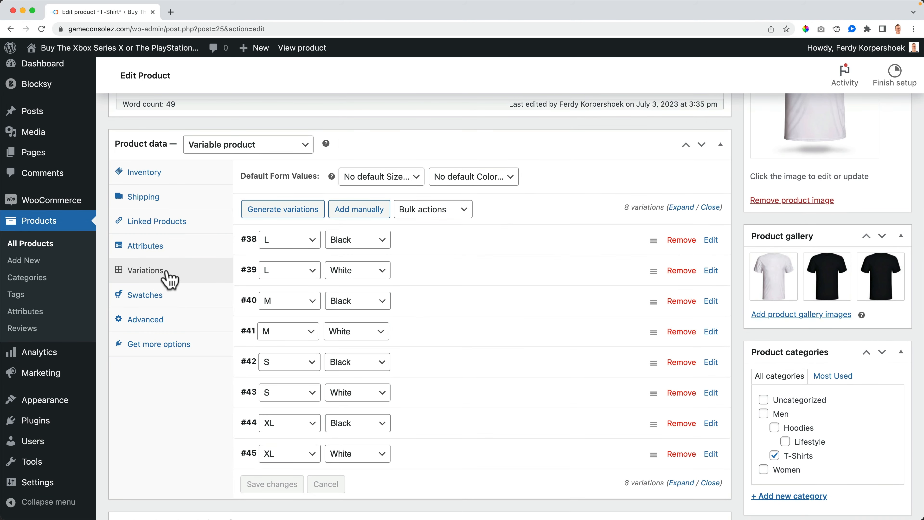
left_click(377, 177)
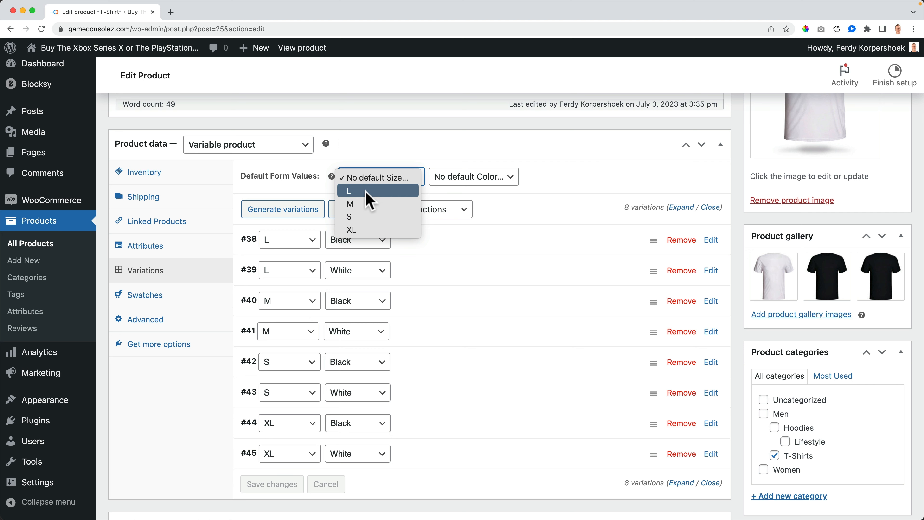
left_click(375, 189)
left_click(472, 177)
left_click(461, 204)
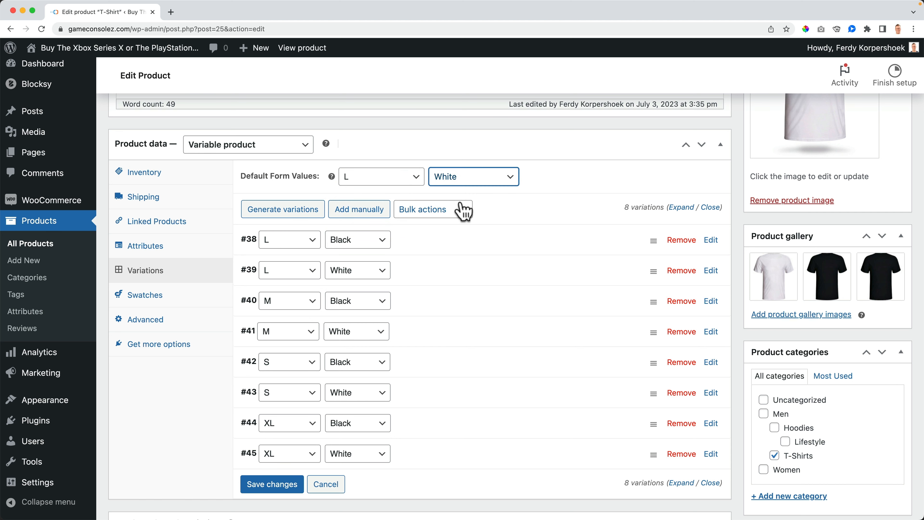
left_click(273, 487)
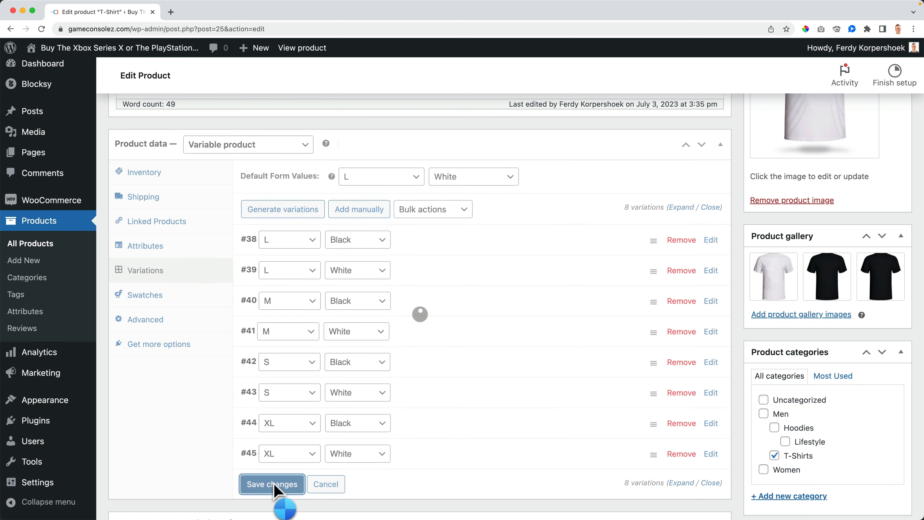
Check the default selection on the shop page and preview the S Black variation on the T-Shirt's product page.
left_click(77, 50)
scroll(377, 218, "down", 7)
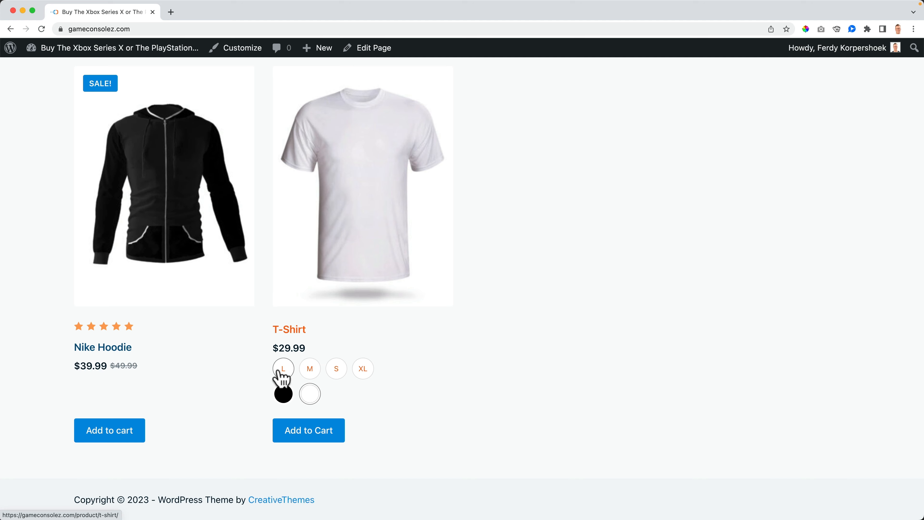
left_click(341, 235)
scroll(691, 229, "down", 3)
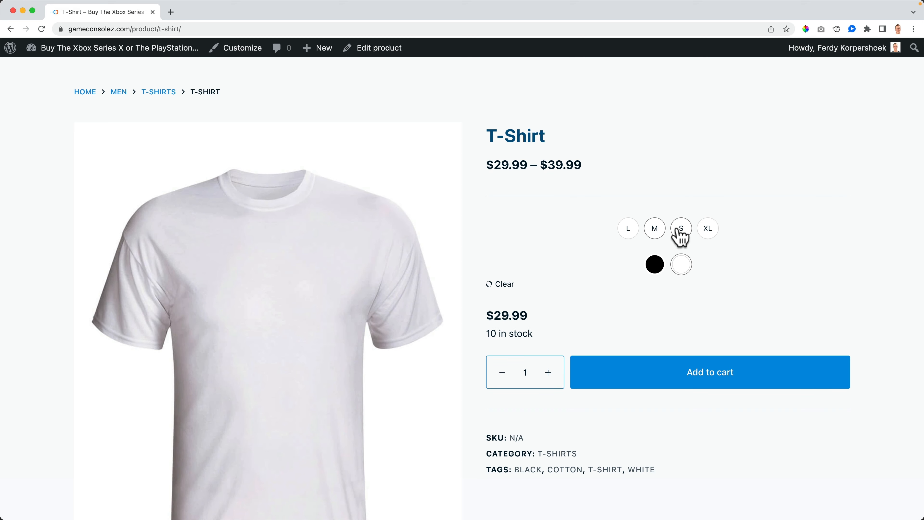
left_click(656, 264)
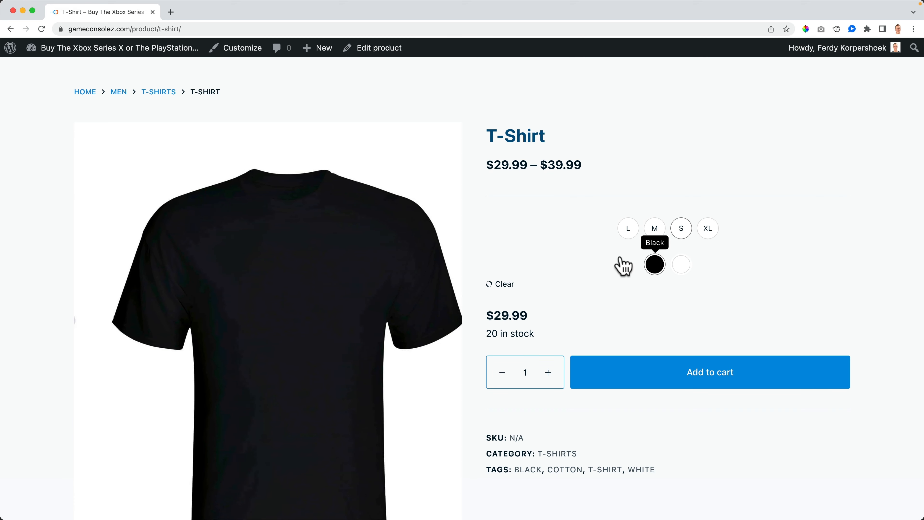
scroll(610, 252, "up", 3)
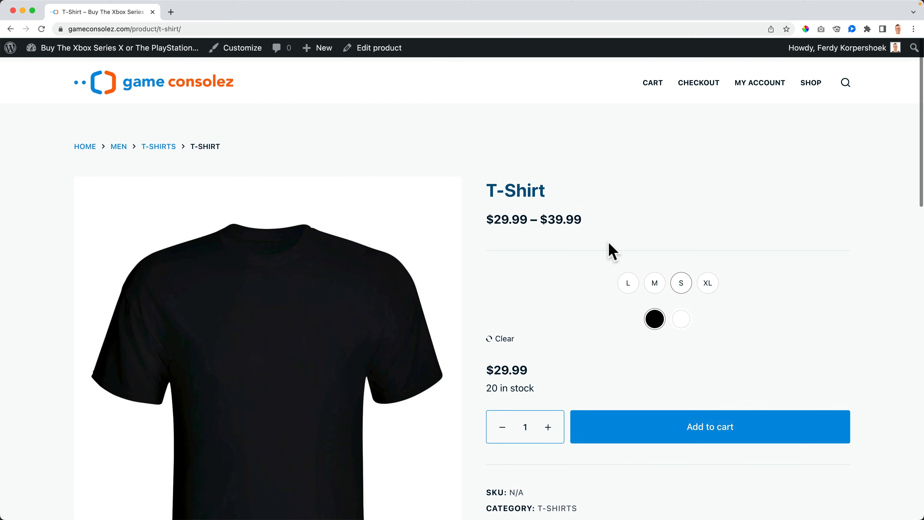
scroll(612, 251, "down", 10)
scroll(612, 251, "up", 5)
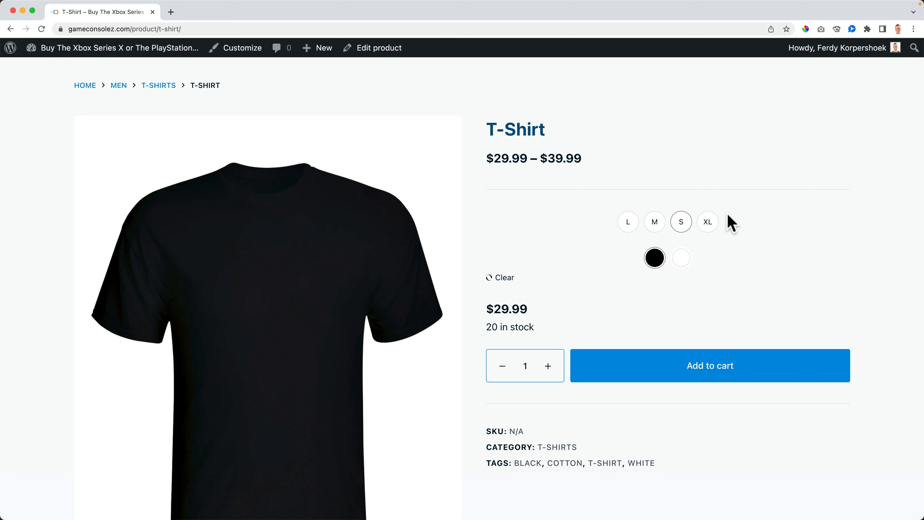
Reorder the terms of the Size attribute to XS, S, M, L, XL, 2XL, 3XL.
left_click(115, 51)
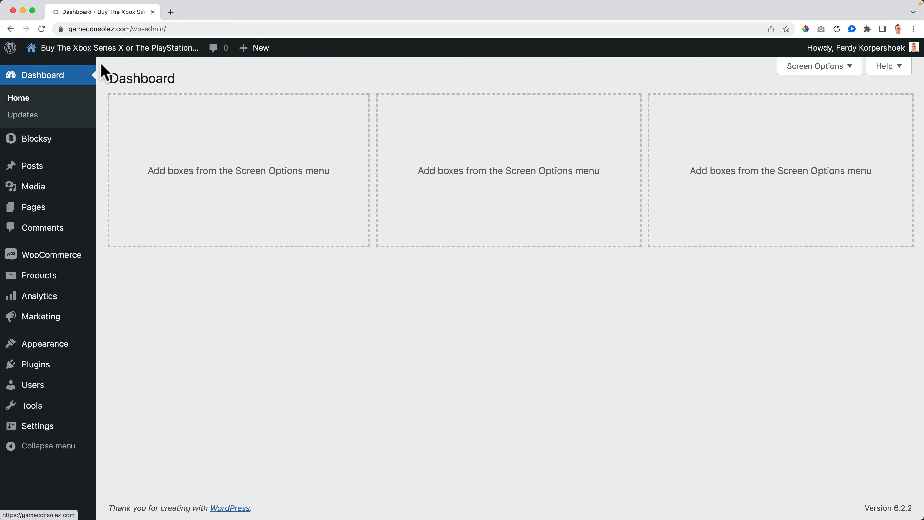
mouse_move(51, 279)
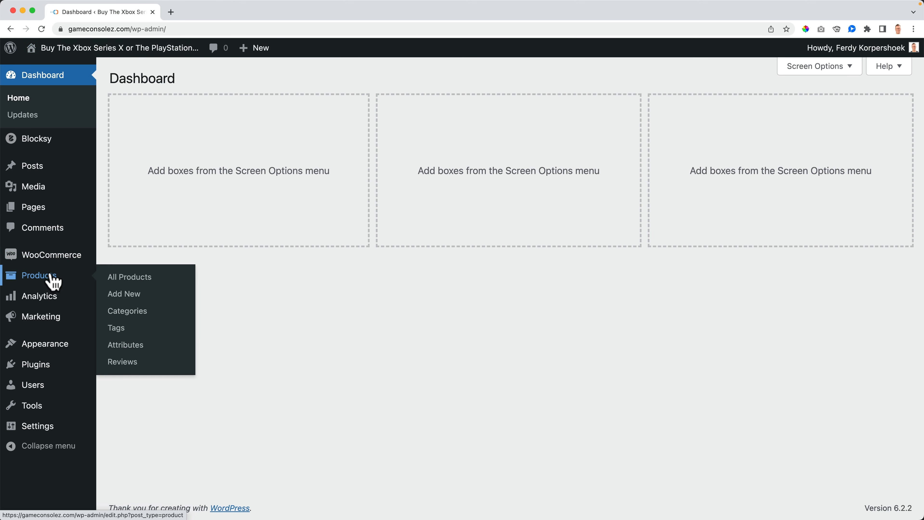
left_click(138, 350)
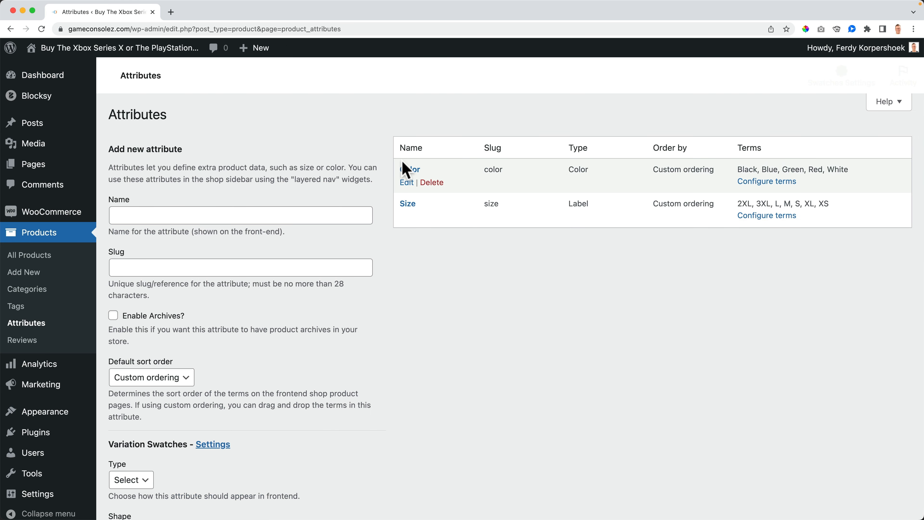
left_click(755, 216)
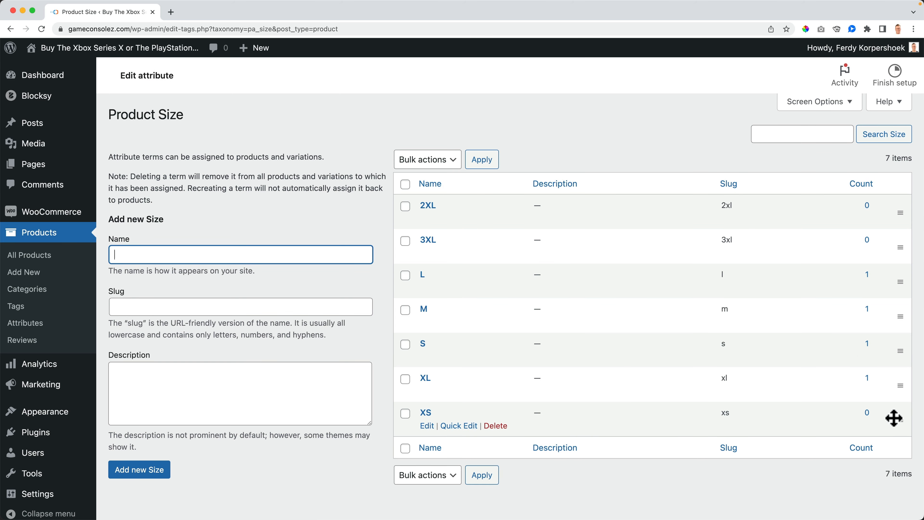
left_click_drag(892, 417, 850, 208)
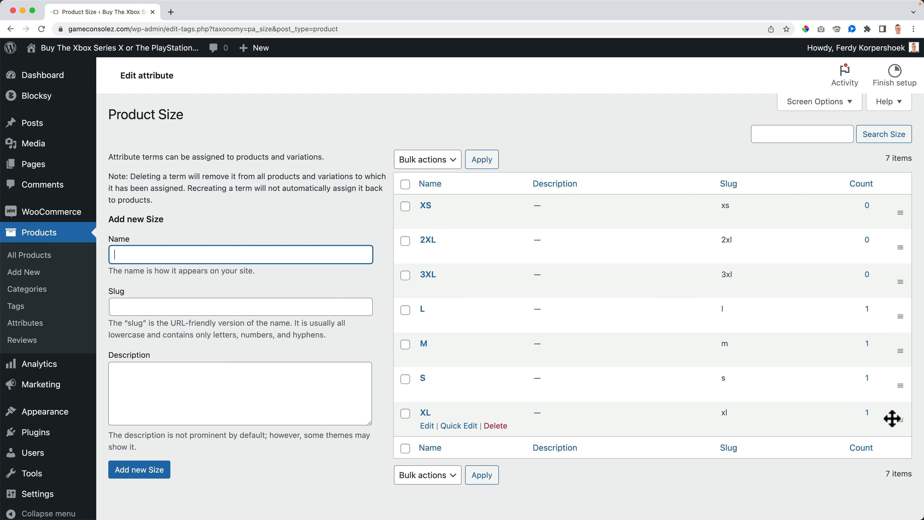
left_click_drag(901, 386, 886, 256)
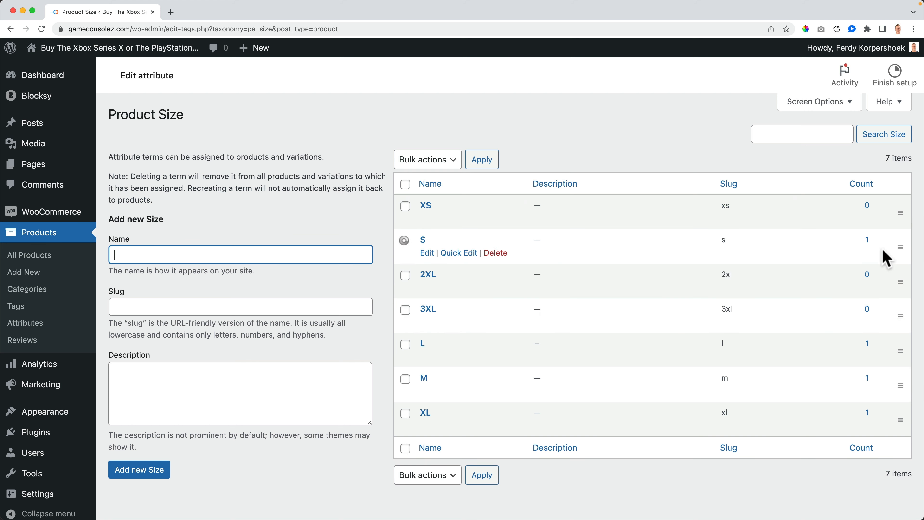
left_click_drag(894, 386, 869, 289)
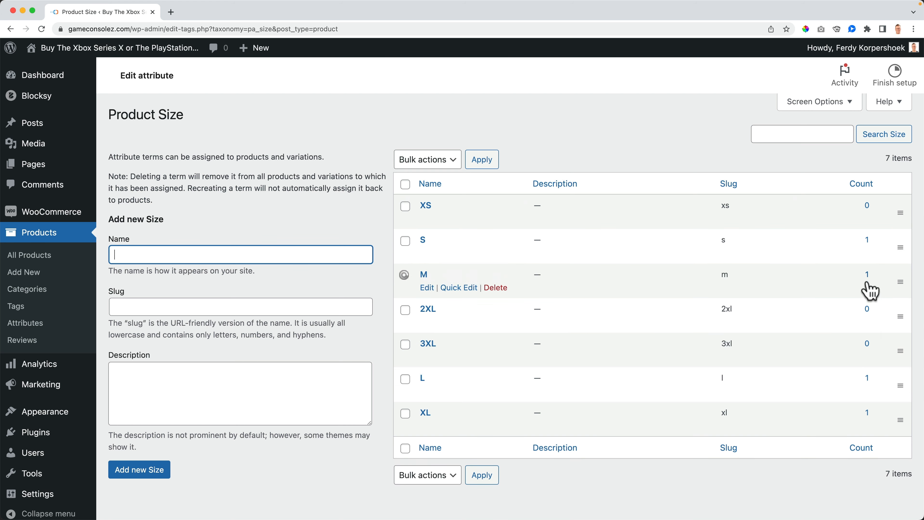
left_click_drag(892, 392, 882, 309)
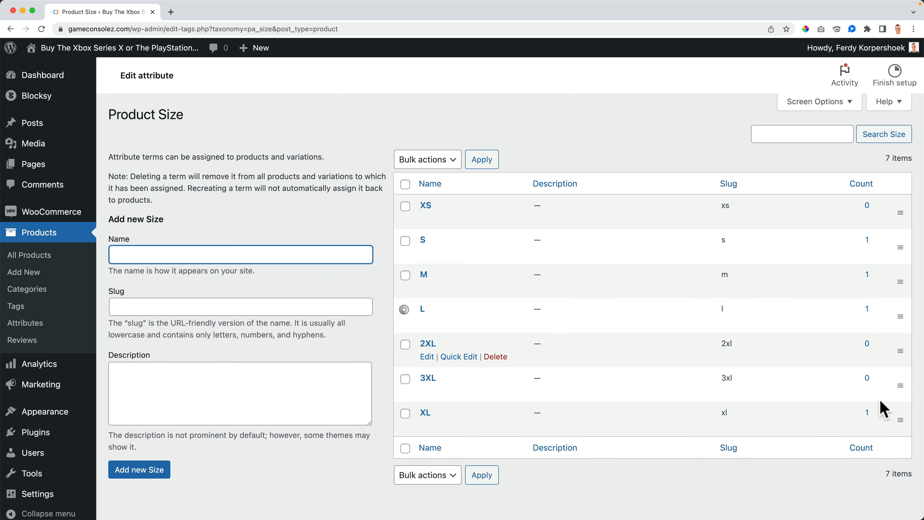
left_click_drag(897, 421, 884, 342)
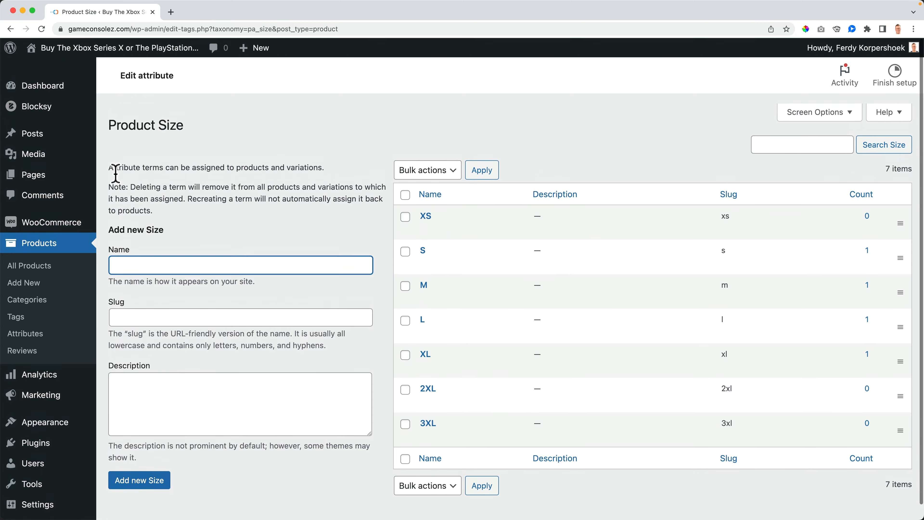
Check the order of the T-Shirt's size swatches on the shop page and its product page.
left_click(106, 56)
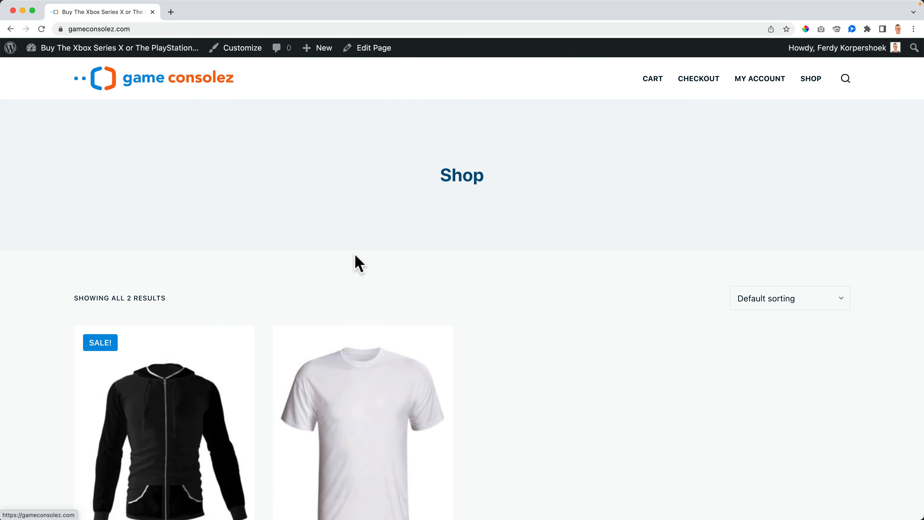
scroll(386, 295, "down", 5)
scroll(385, 294, "down", 2)
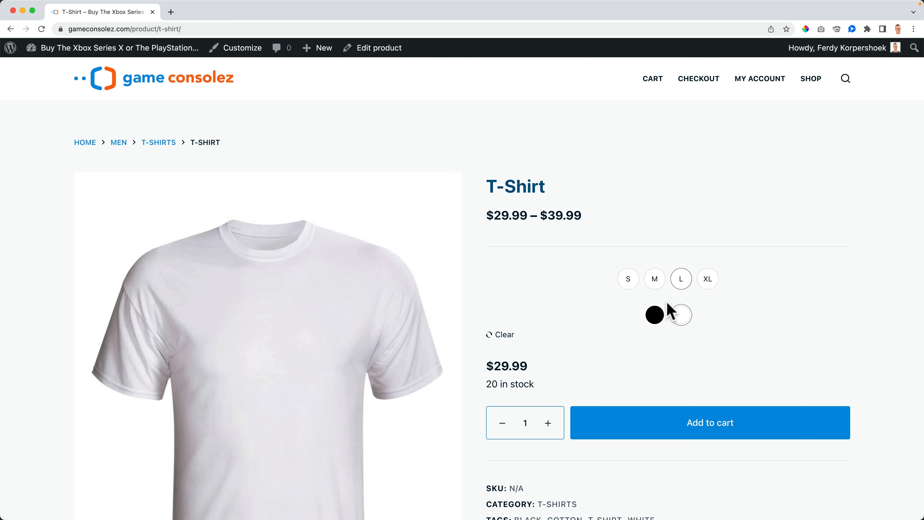
Return to the product attributes page and choose Image as the variation swatch type for a new attribute.
left_click(99, 51)
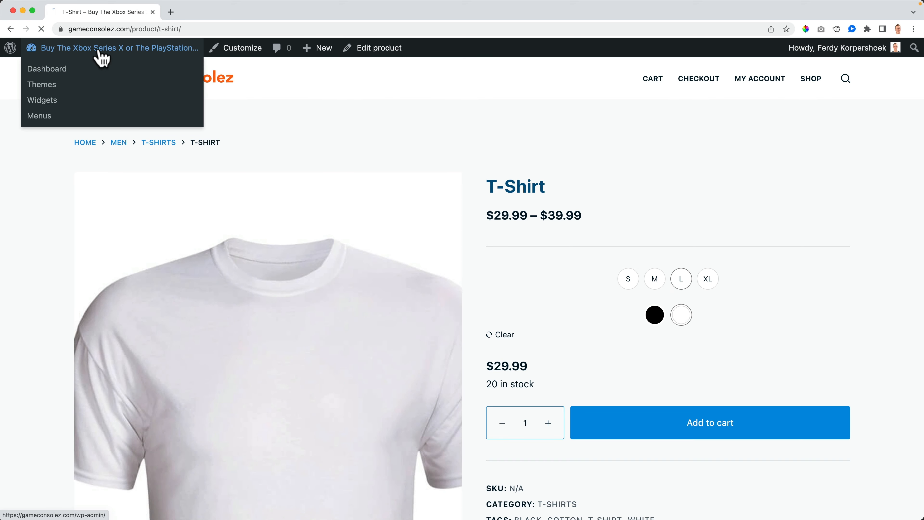
mouse_move(42, 271)
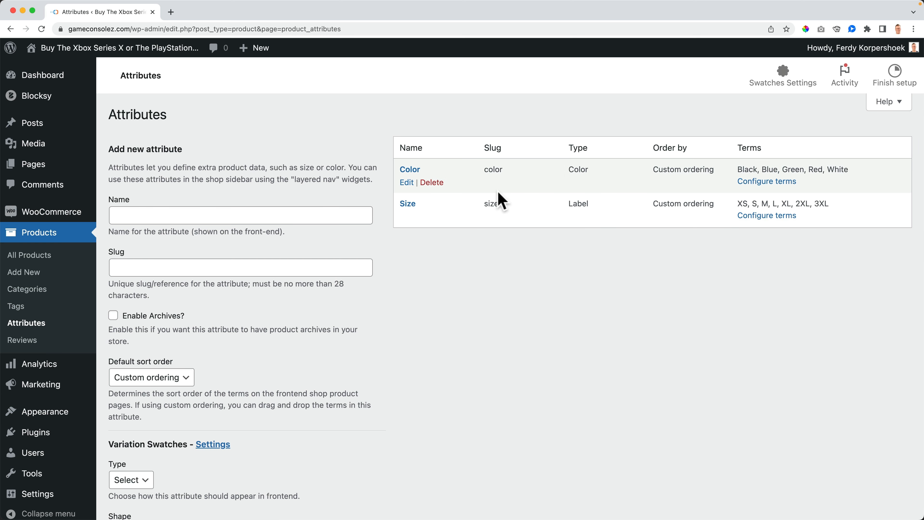
scroll(311, 259, "down", 5)
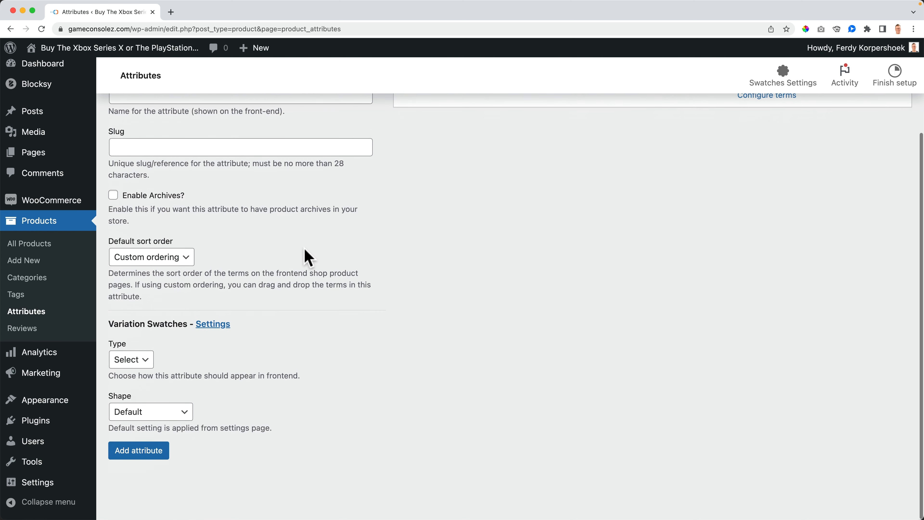
left_click(135, 364)
left_click(132, 403)
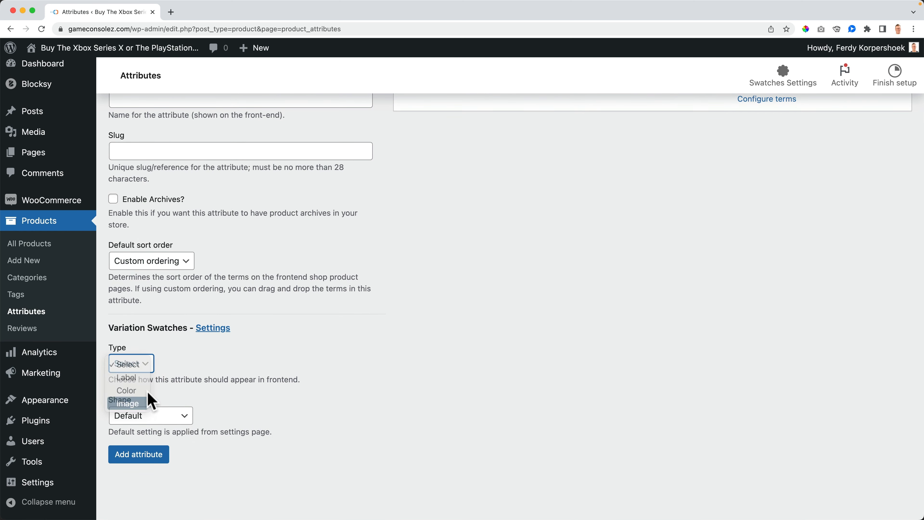
Name the new product attribute T-Shirt, keeping Image as its variation swatch type.
scroll(309, 343, "up", 5)
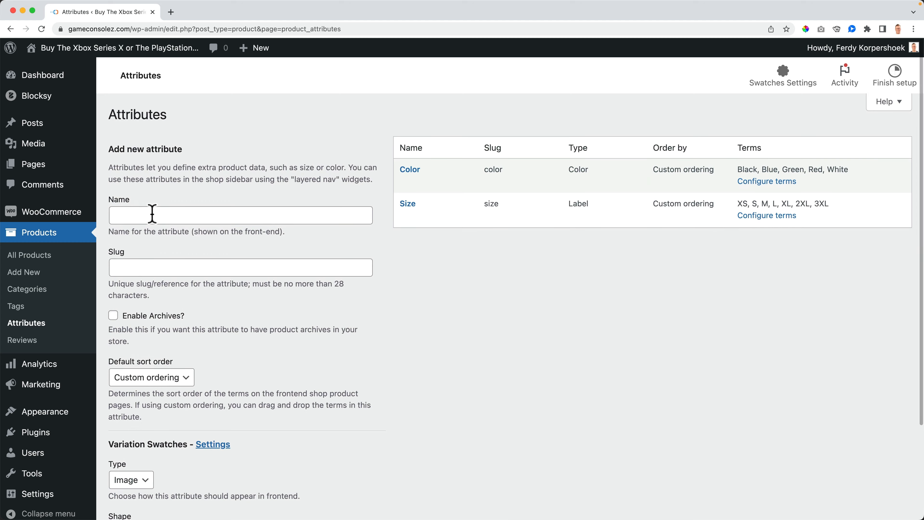
left_click(156, 215)
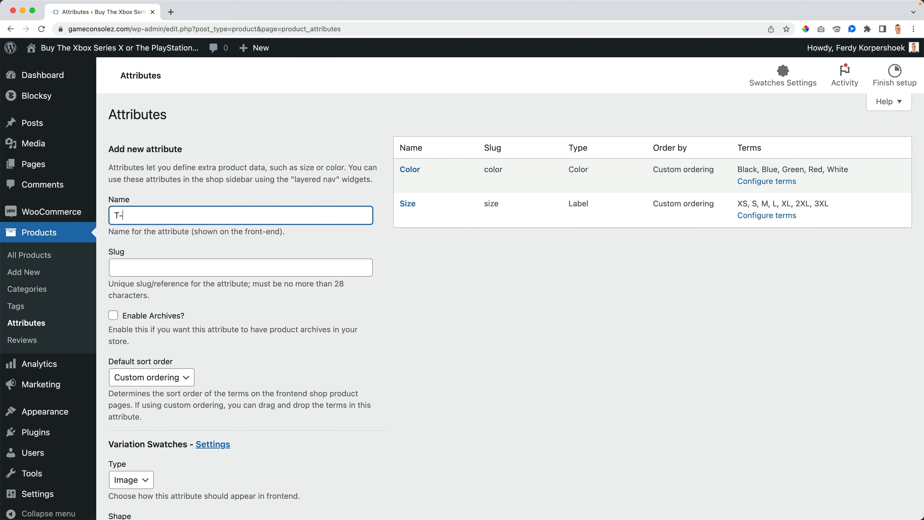
scroll(181, 305, "down", 5)
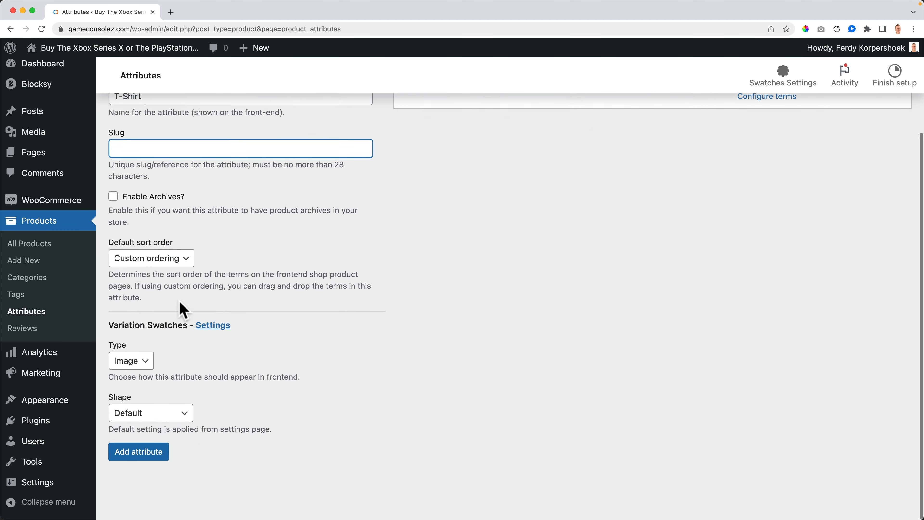
left_click(129, 364)
left_click(129, 364)
Set the new attribute's swatch shape to Circle and its size to 50 px, and add the attribute.
left_click(148, 415)
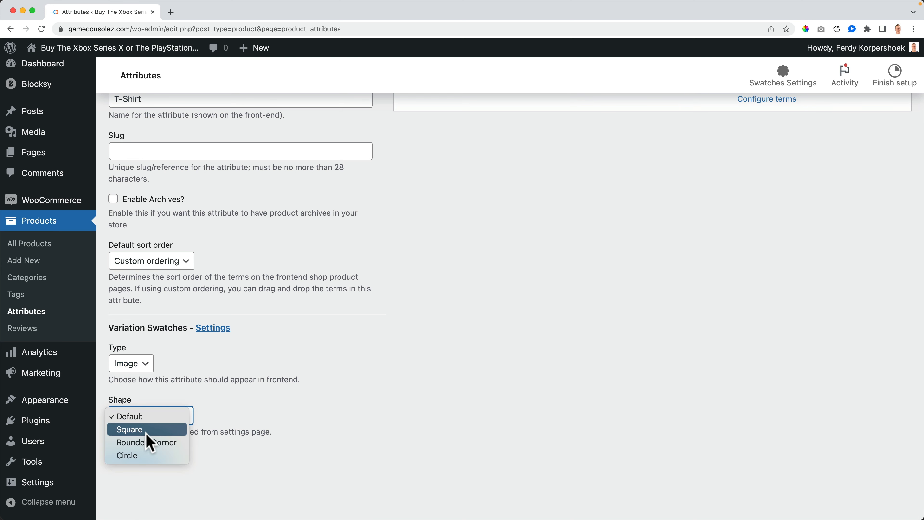
left_click(144, 451)
scroll(143, 450, "down", 2)
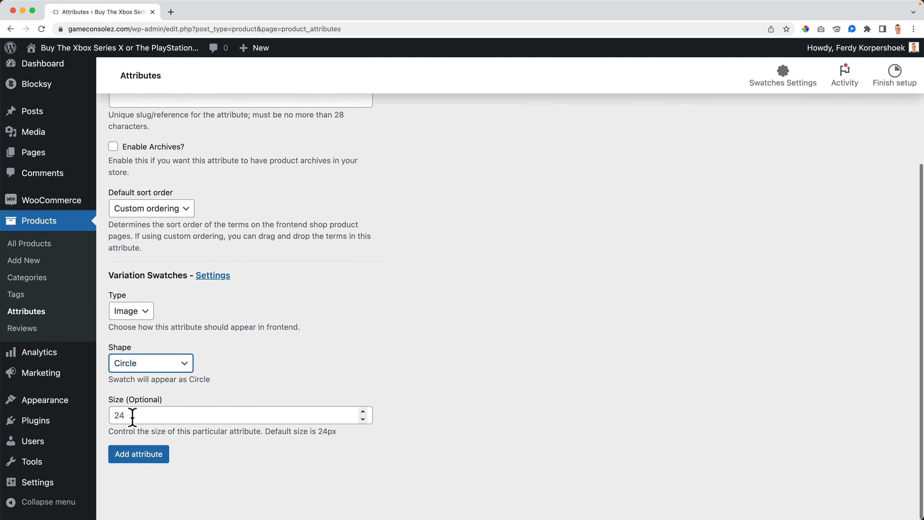
left_click(109, 415)
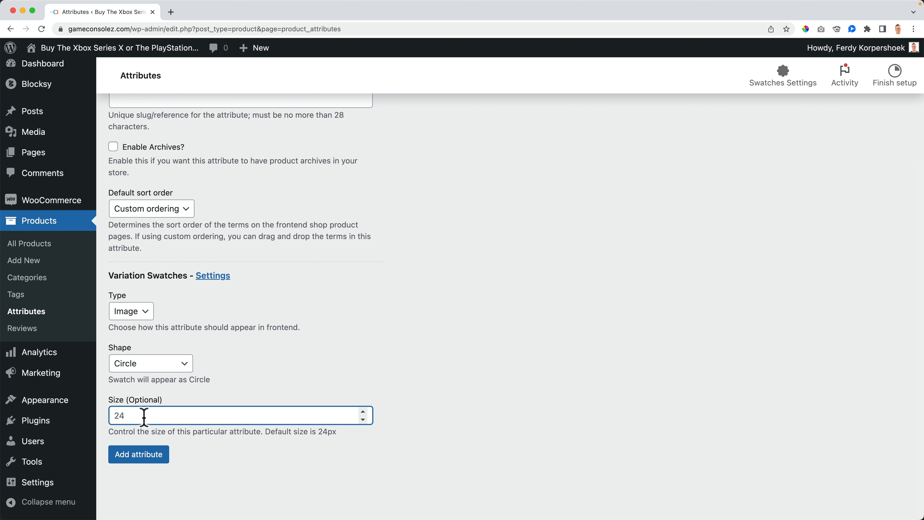
type("50")
key("Tab")
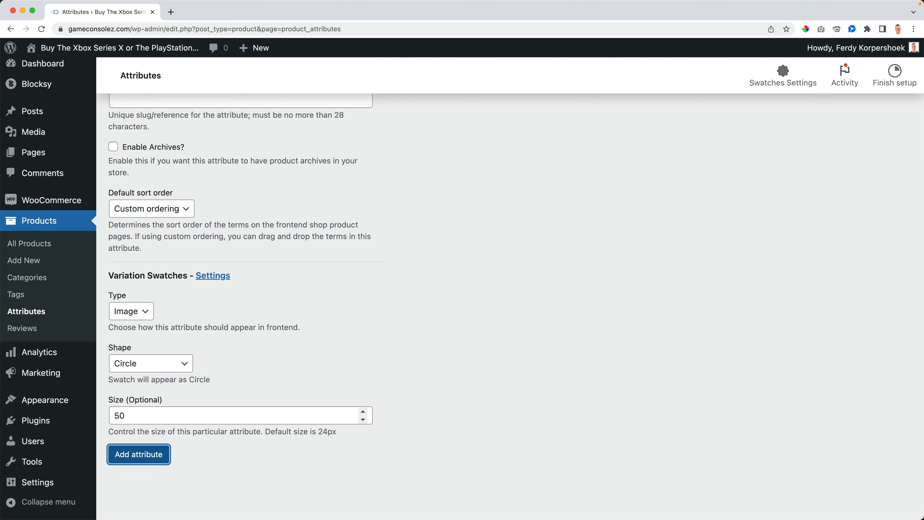
left_click(146, 462)
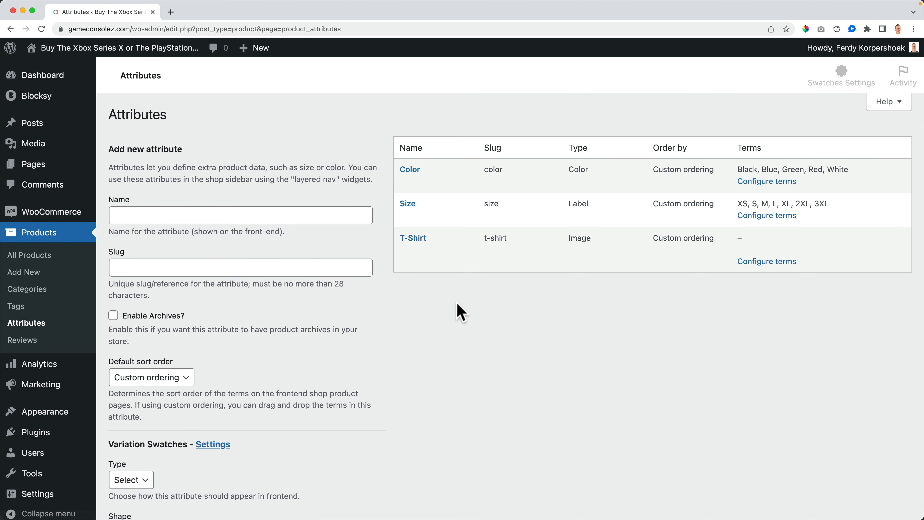
Add a term named Black to the T-Shirt attribute, using the T-Shirt-Black-Front image as its swatch.
left_click(765, 263)
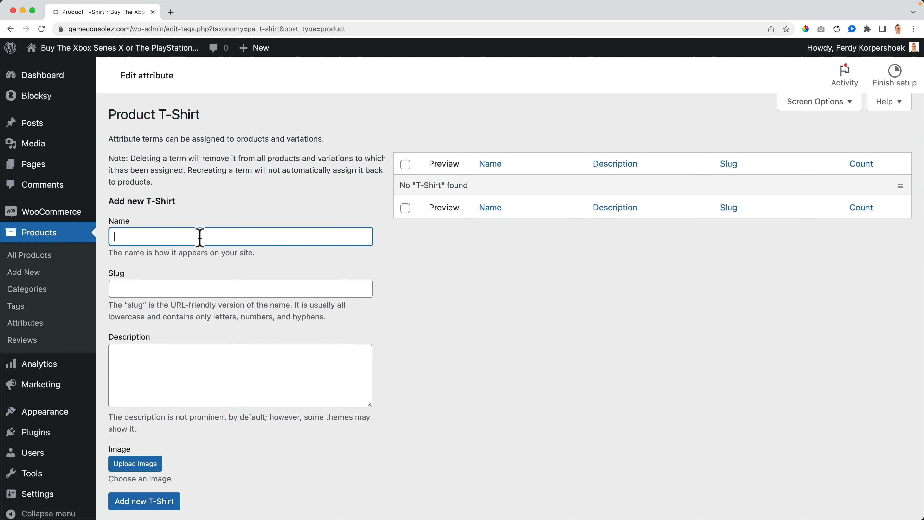
type("Black")
scroll(176, 378, "down", 3)
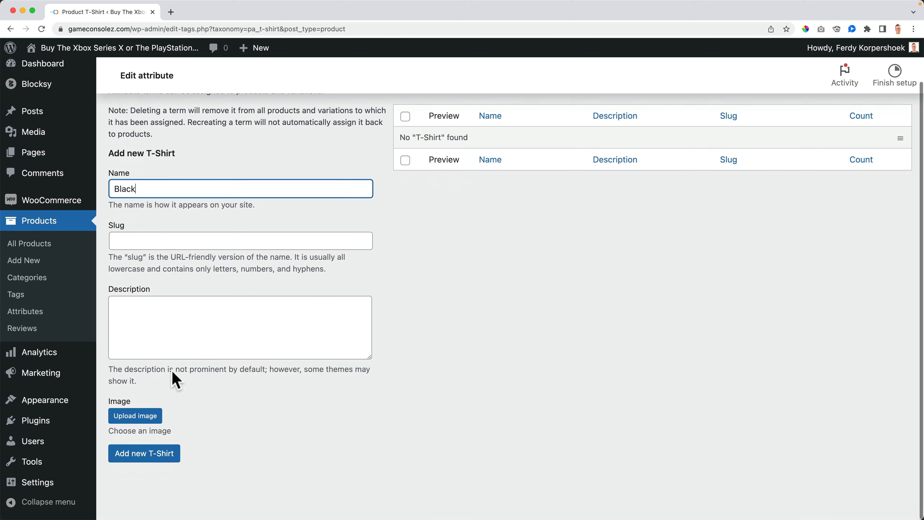
left_click(142, 412)
left_click(238, 213)
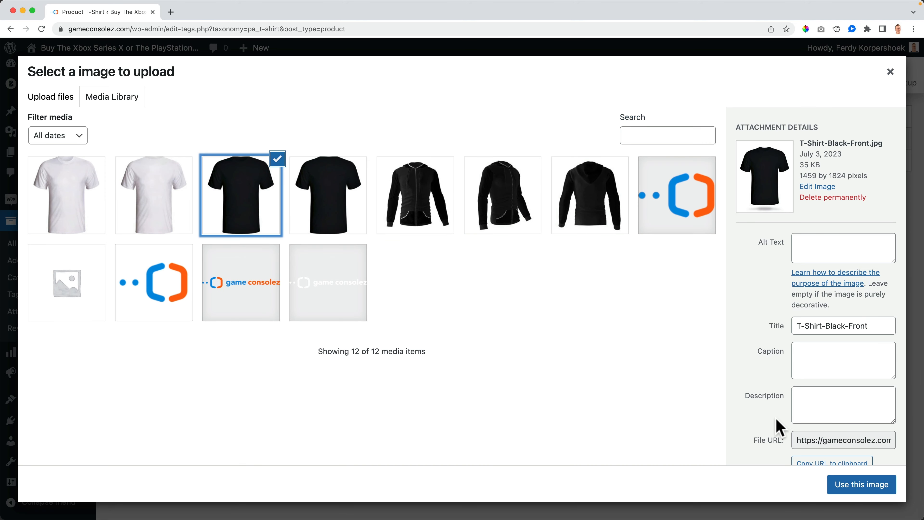
left_click(844, 485)
scroll(251, 360, "down", 2)
scroll(124, 259, "up", 2)
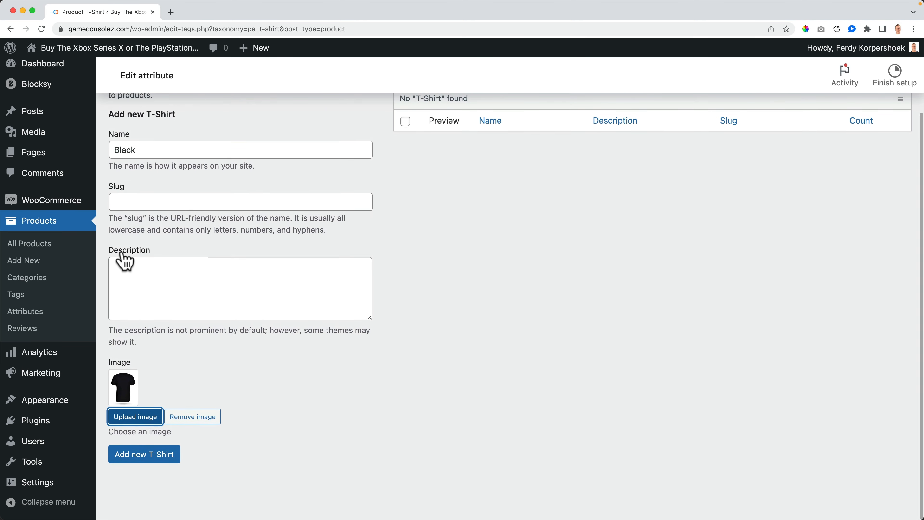
scroll(126, 404, "down", 2)
left_click(147, 451)
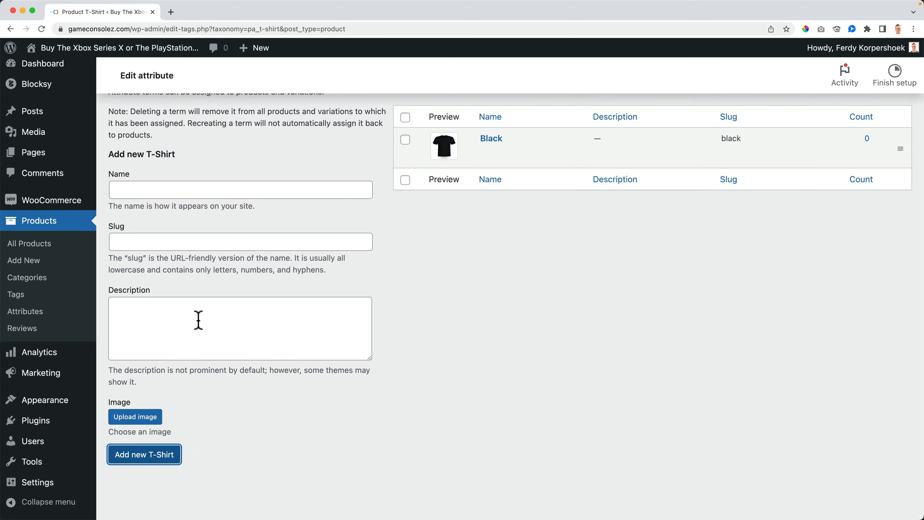
Add a term named White to the T-Shirt attribute, using the T-Shirt-White-Front image as its swatch.
left_click(179, 188)
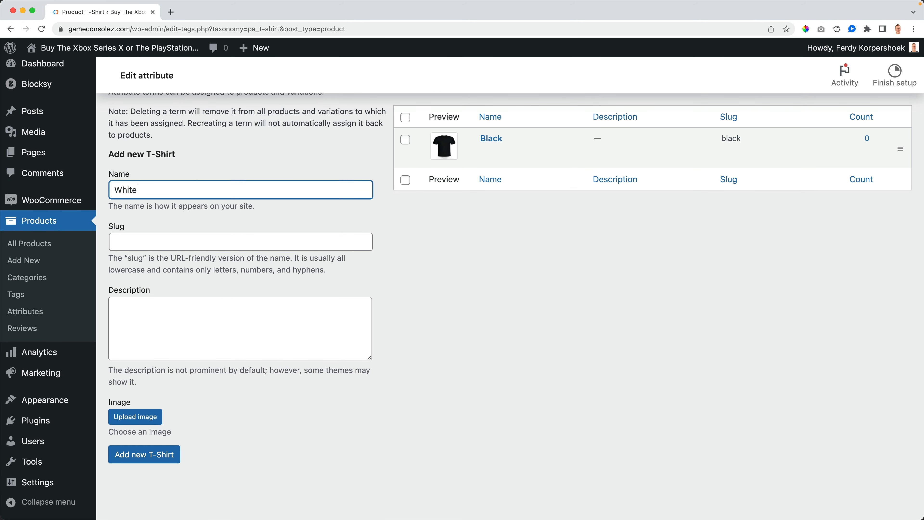
key("Tab")
left_click(141, 420)
left_click(66, 186)
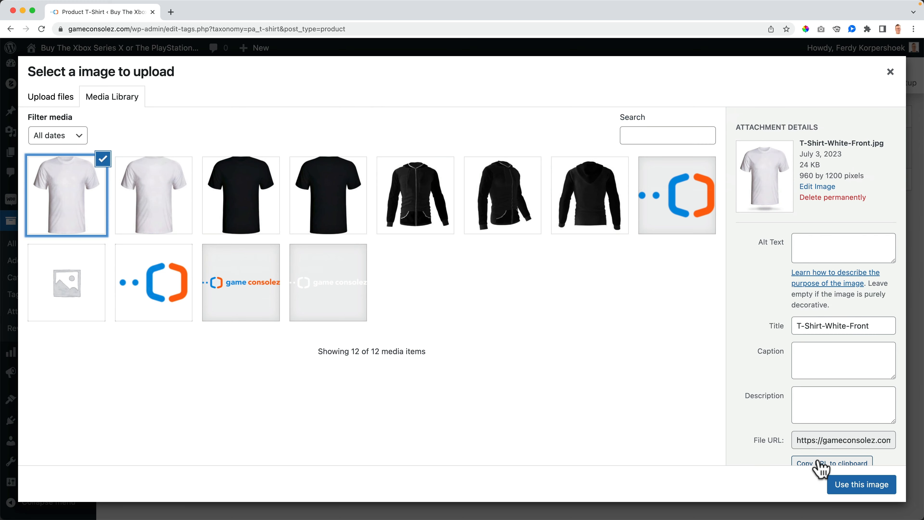
left_click(851, 484)
left_click(148, 494)
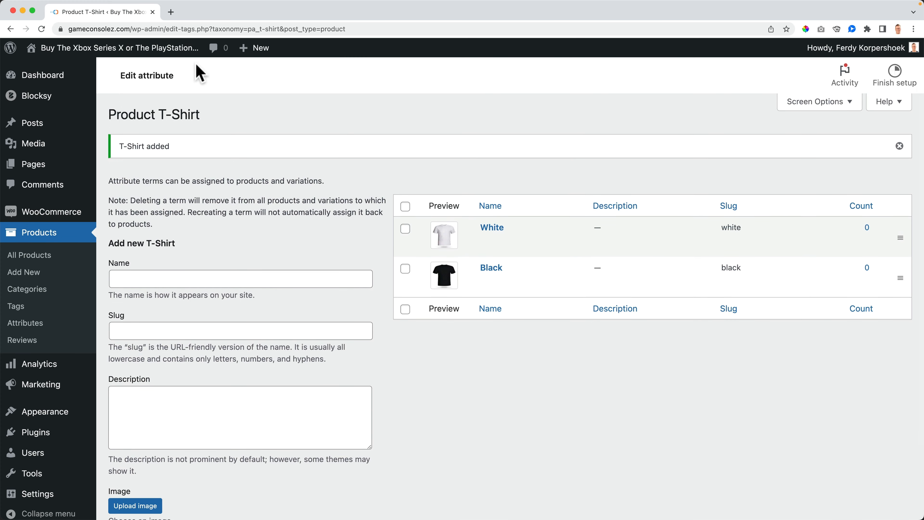
Start a new product and name it T-shirt 2.
mouse_move(256, 52)
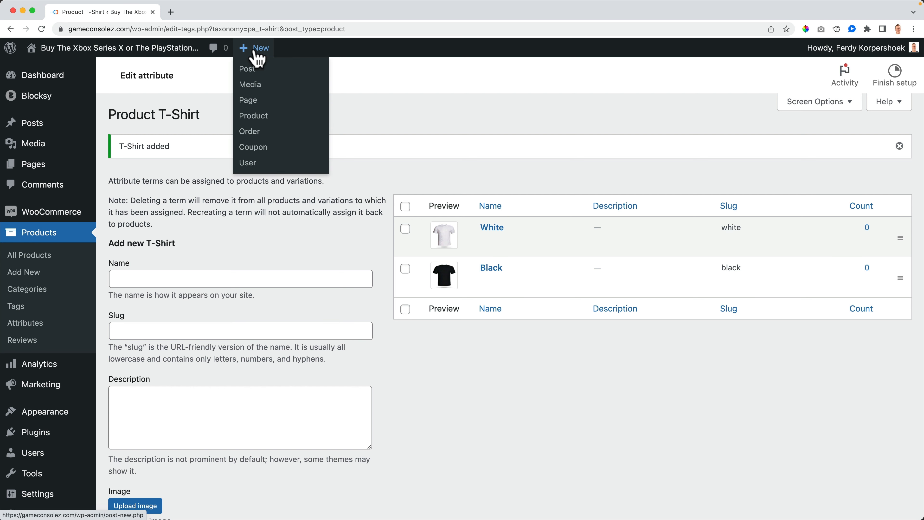
left_click(259, 121)
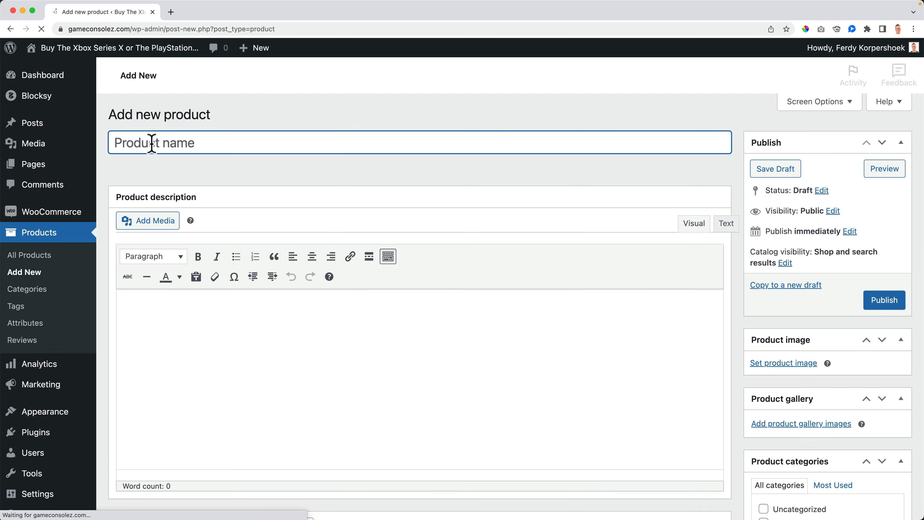
type("T-shirt 2")
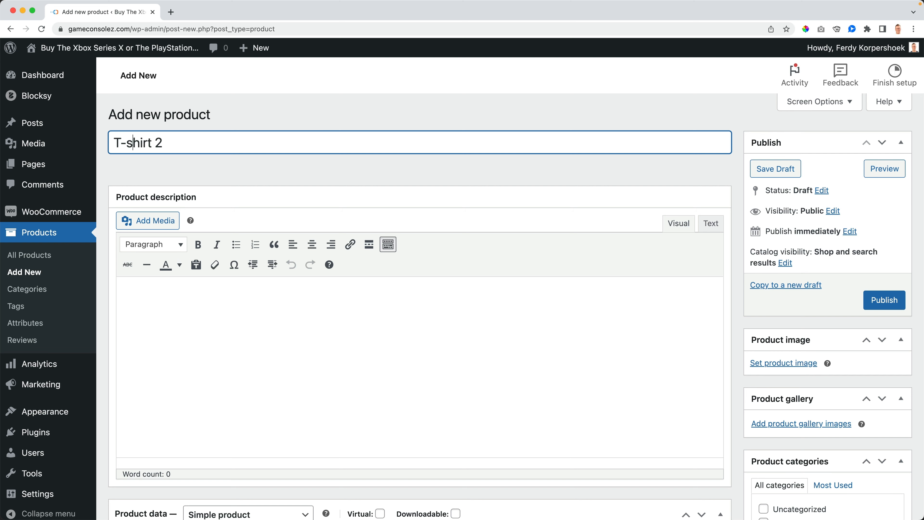
Add the existing T-Shirt attribute to the new product's data.
scroll(440, 230, "down", 8)
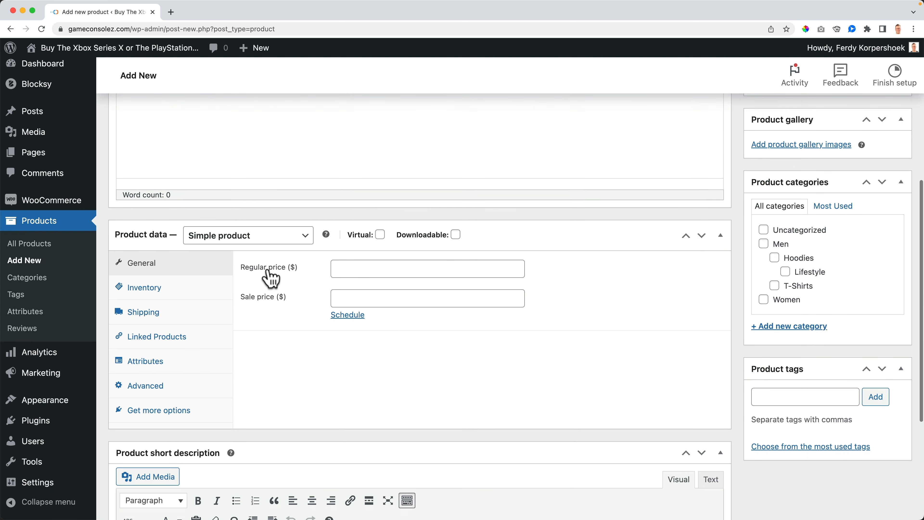
left_click(162, 364)
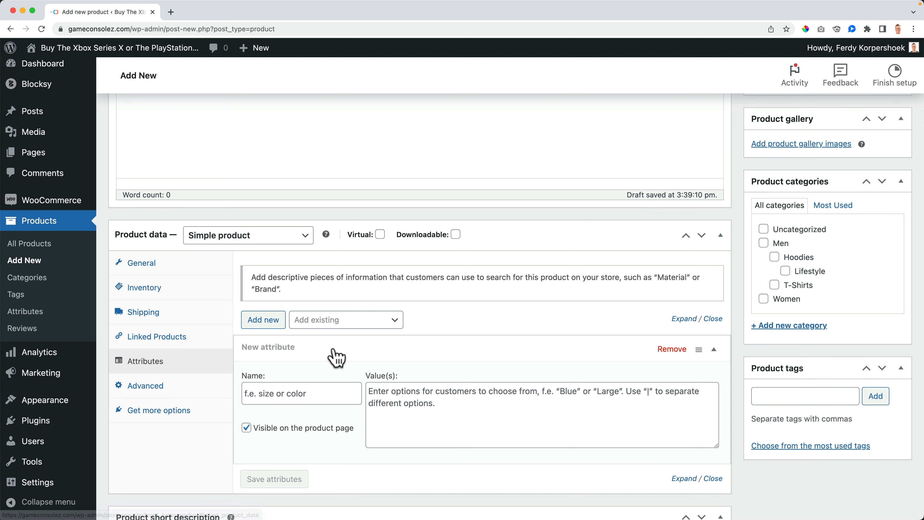
left_click(283, 399)
left_click(319, 322)
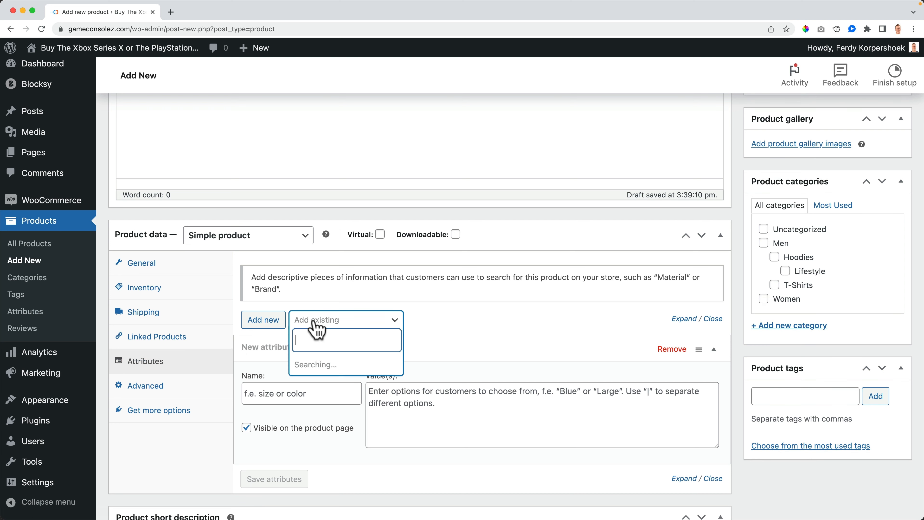
left_click(319, 406)
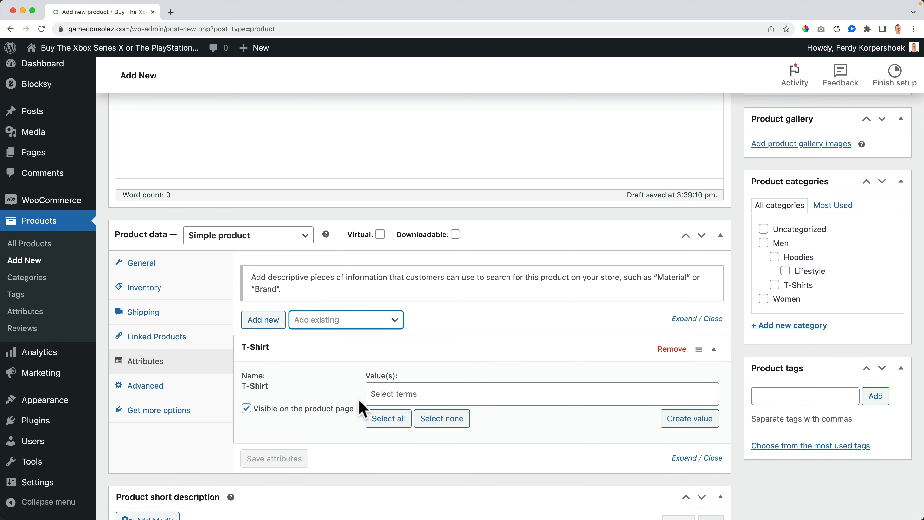
Select Black and White as the T-Shirt attribute's values and save the product's attributes.
left_click(397, 393)
left_click(400, 416)
left_click(433, 388)
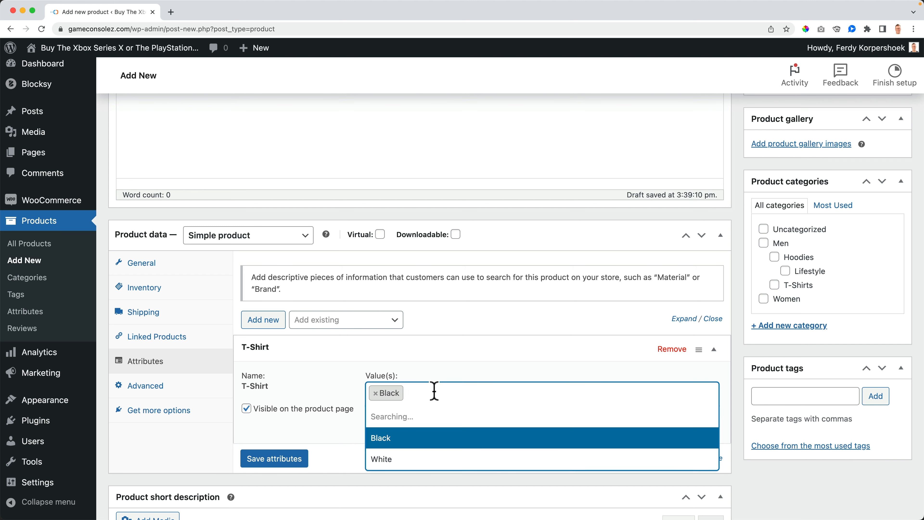
left_click(393, 441)
left_click(277, 458)
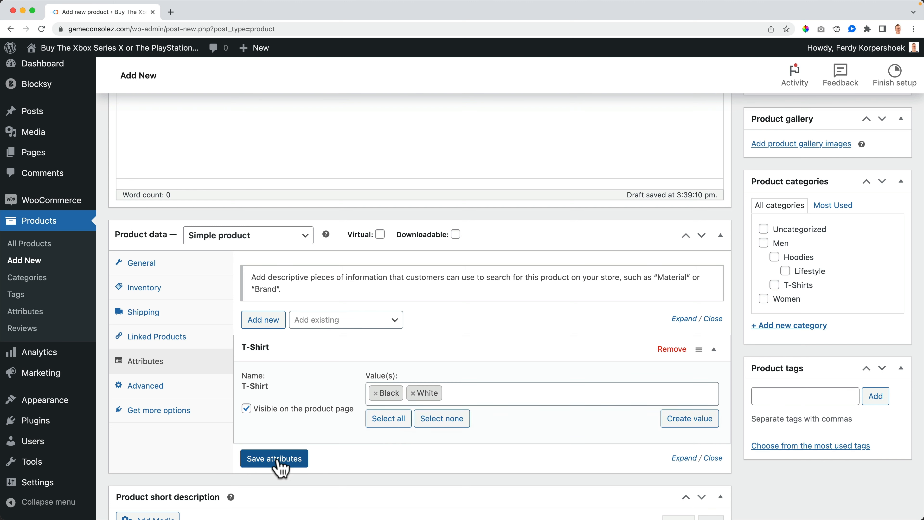
Try to add the existing Size attribute to the product with the values S and M, and save the attributes.
scroll(288, 414, "down", 1)
left_click(326, 280)
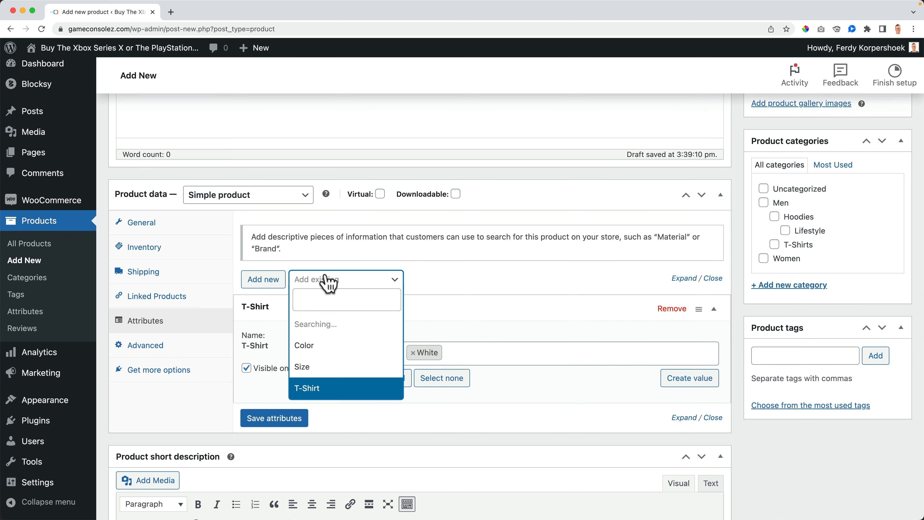
left_click(317, 346)
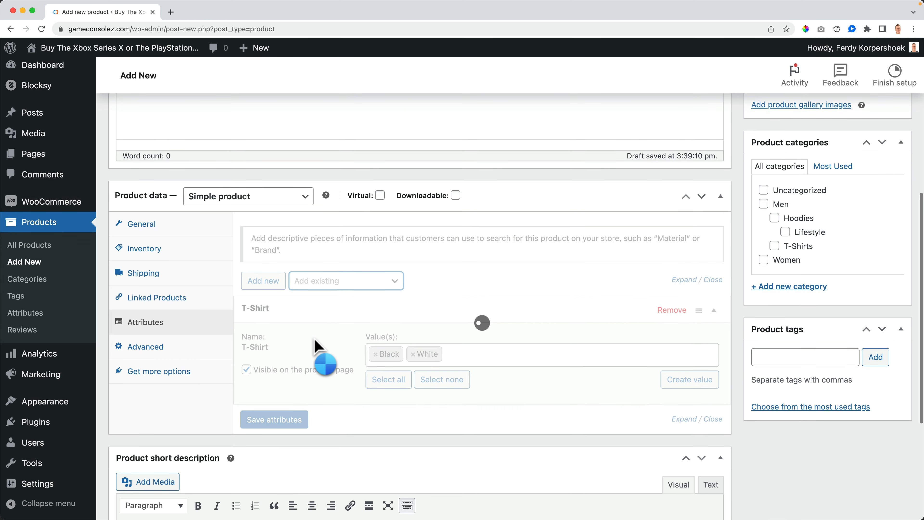
scroll(331, 378, "down", 3)
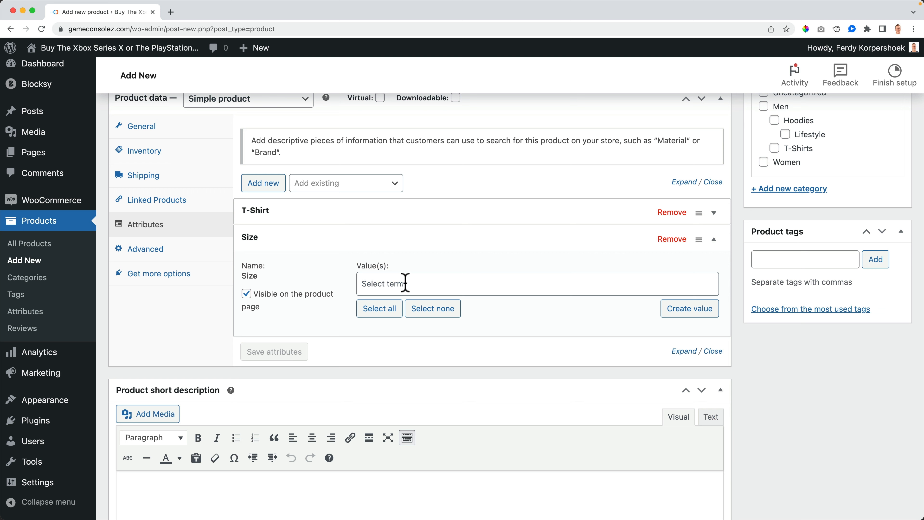
left_click(404, 283)
left_click(381, 333)
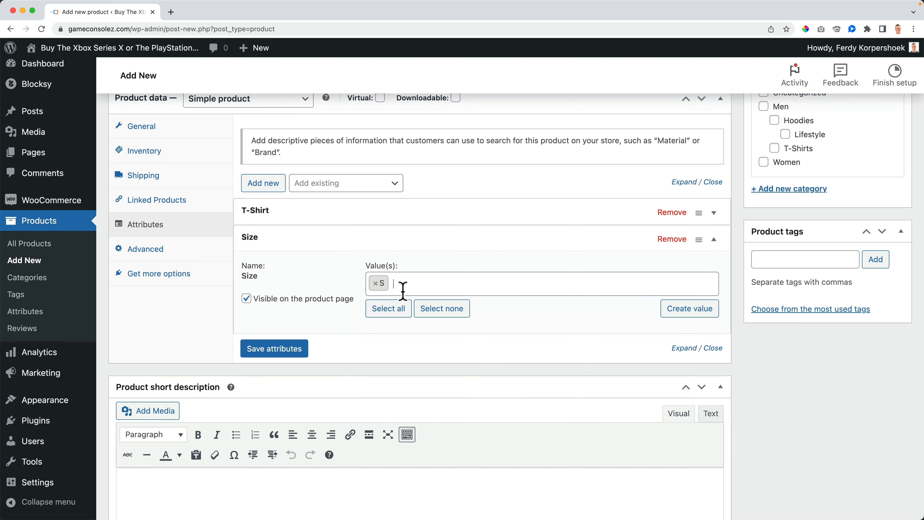
left_click(402, 288)
left_click(391, 365)
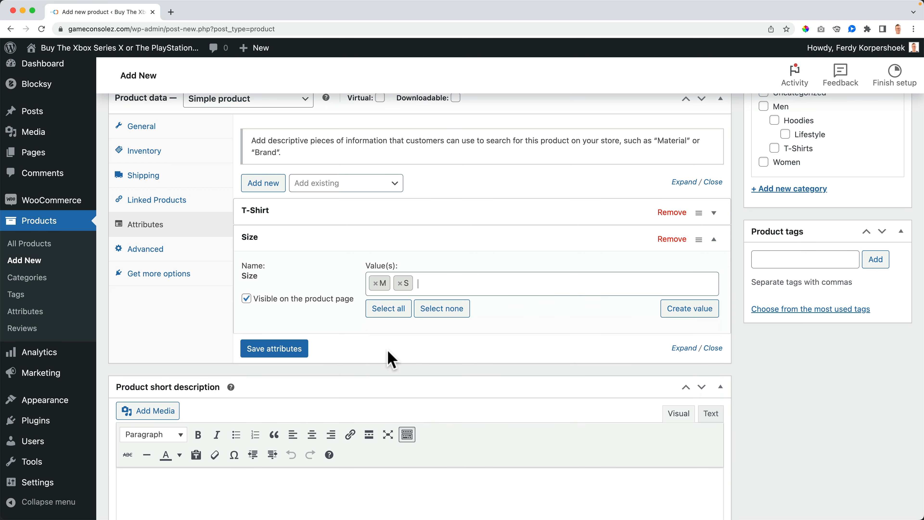
left_click(278, 353)
left_click(276, 270)
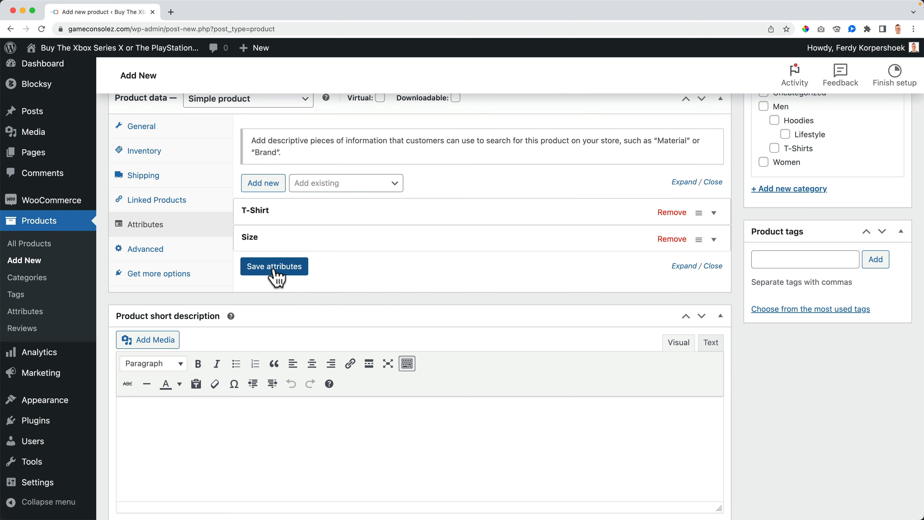
left_click(275, 268)
Change T-shirt 2 to a variable product and generate all variations from its attributes.
scroll(251, 159, "up", 2)
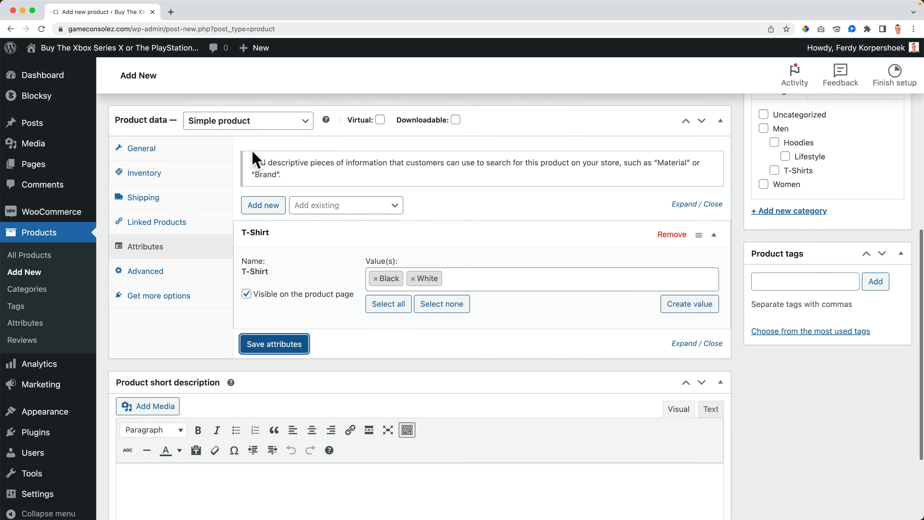
left_click(242, 125)
left_click(236, 161)
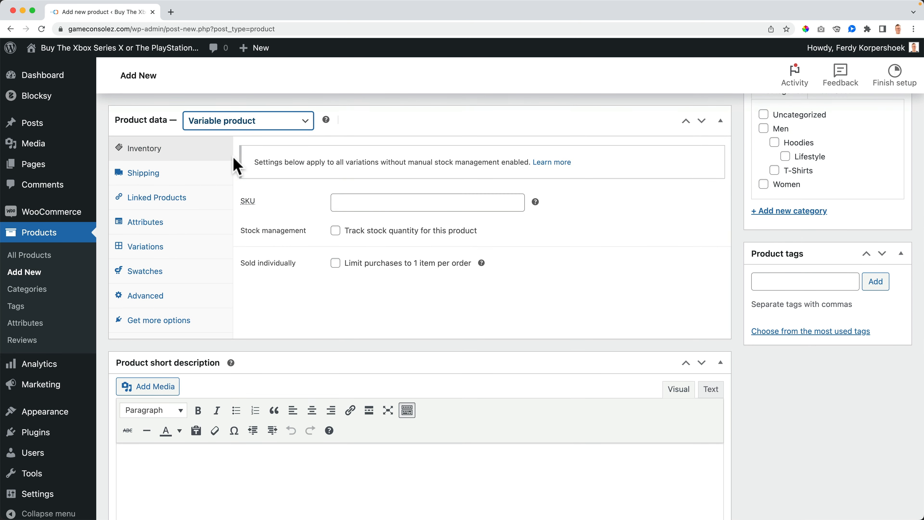
left_click(167, 251)
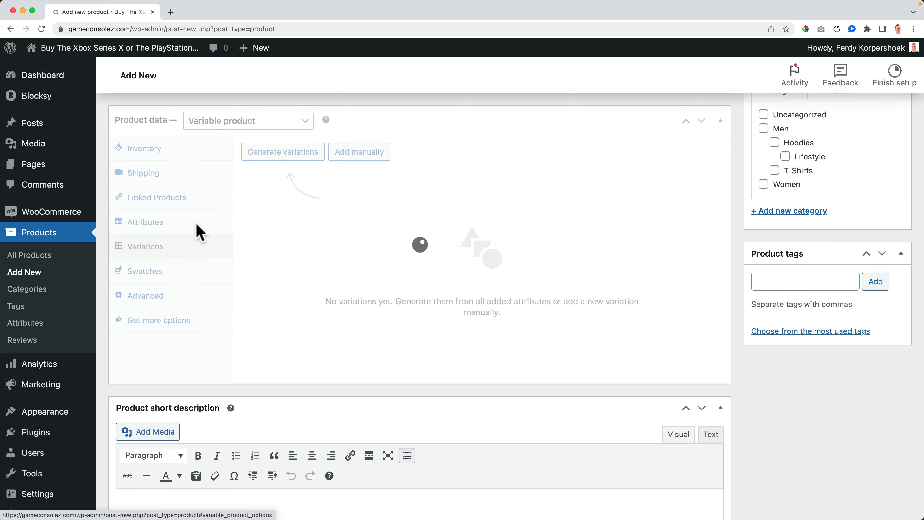
left_click(294, 160)
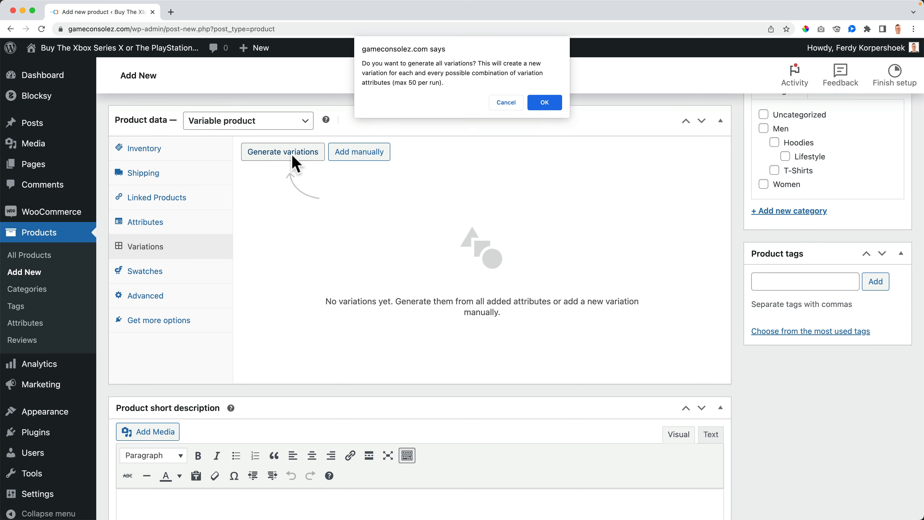
left_click(542, 106)
Expand the generated variations and assign a black T-shirt image from the media library to the Black variation.
left_click(684, 184)
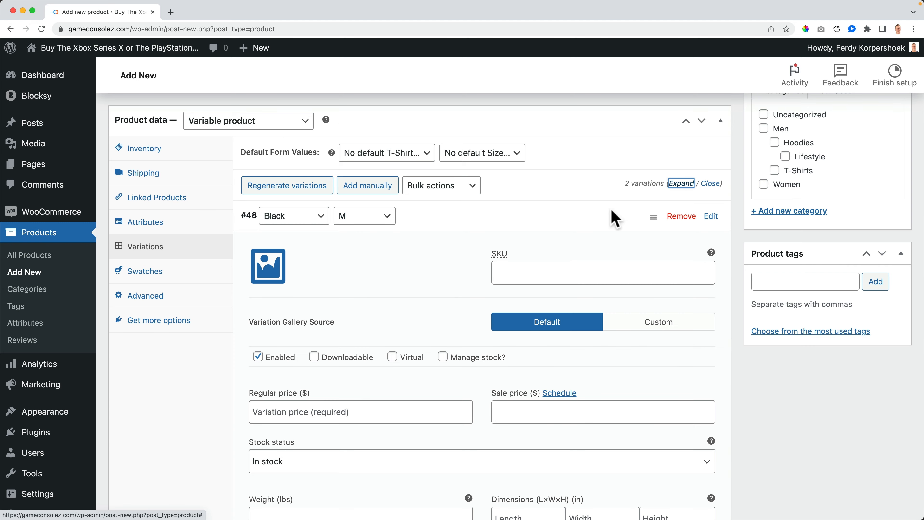
left_click(275, 275)
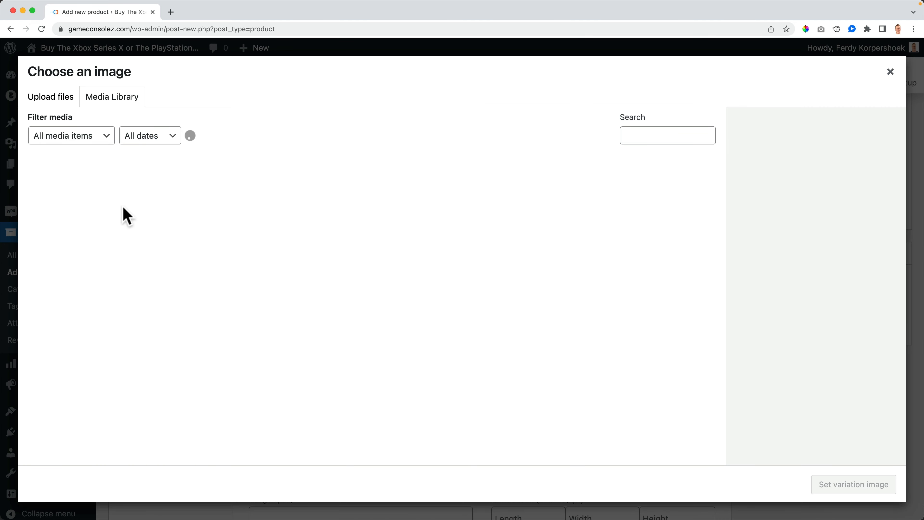
left_click(215, 210)
left_click(835, 488)
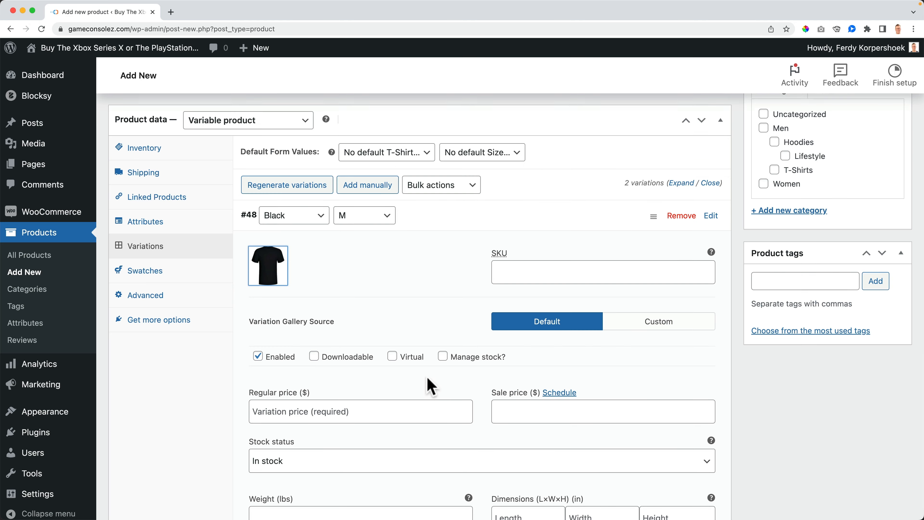
Assign the image T-Shirt-White-Front.jpg to the White variation.
scroll(431, 385, "down", 10)
left_click(282, 341)
left_click(62, 176)
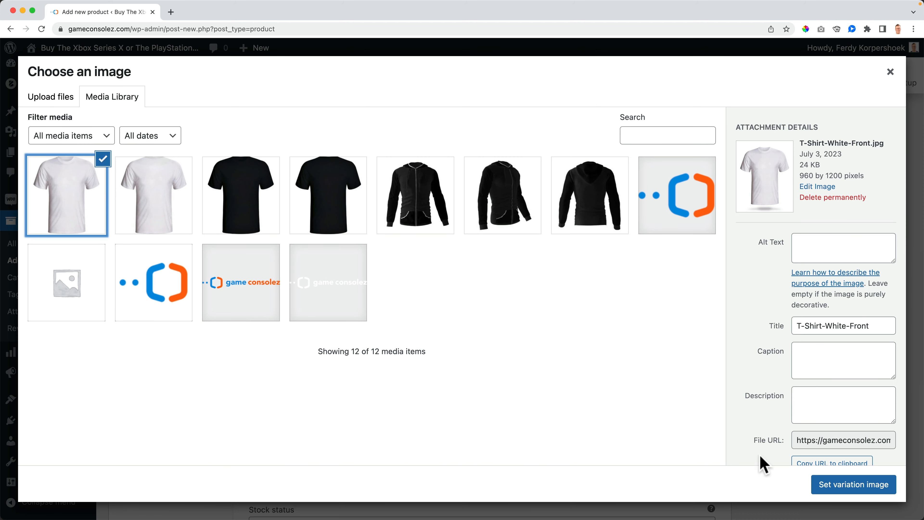
left_click(846, 488)
Set the regular price of all variations to 29.99 in bulk and publish the product.
scroll(377, 291, "up", 10)
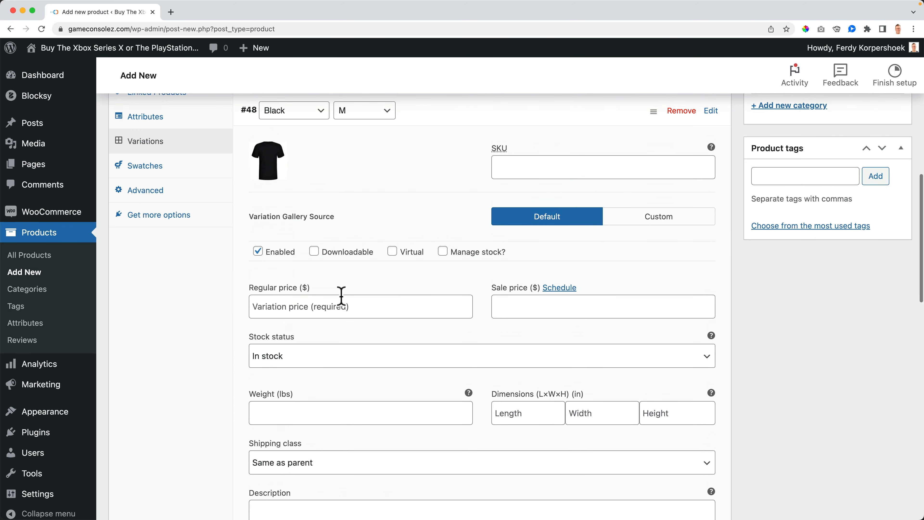
scroll(363, 255, "up", 5)
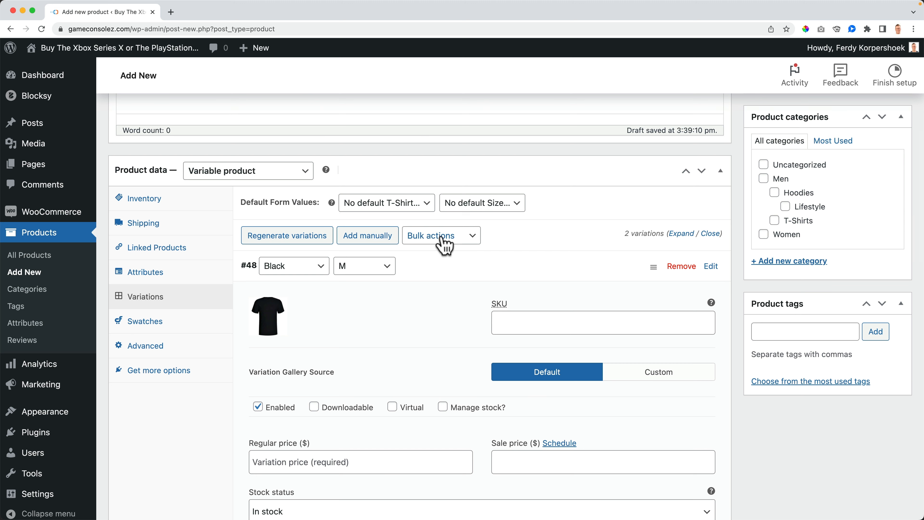
left_click(440, 236)
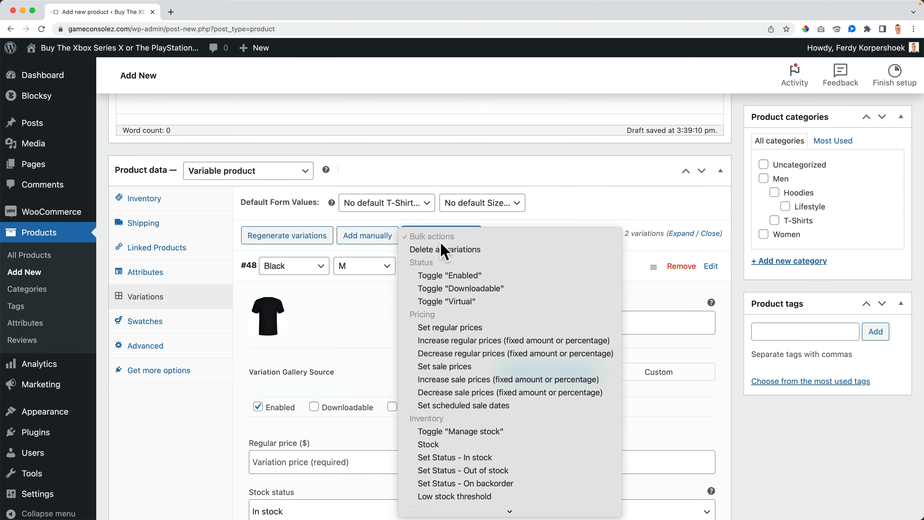
left_click(451, 327)
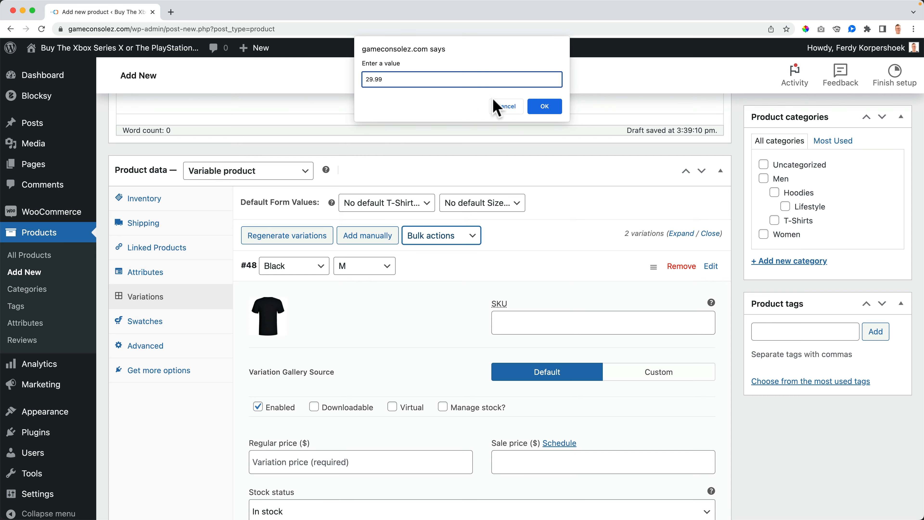
left_click(546, 106)
left_click(548, 86)
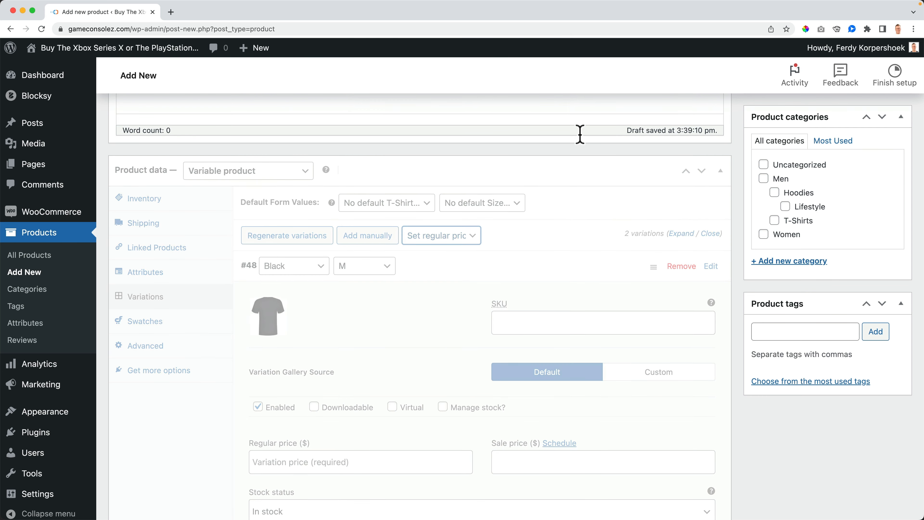
left_click(534, 86)
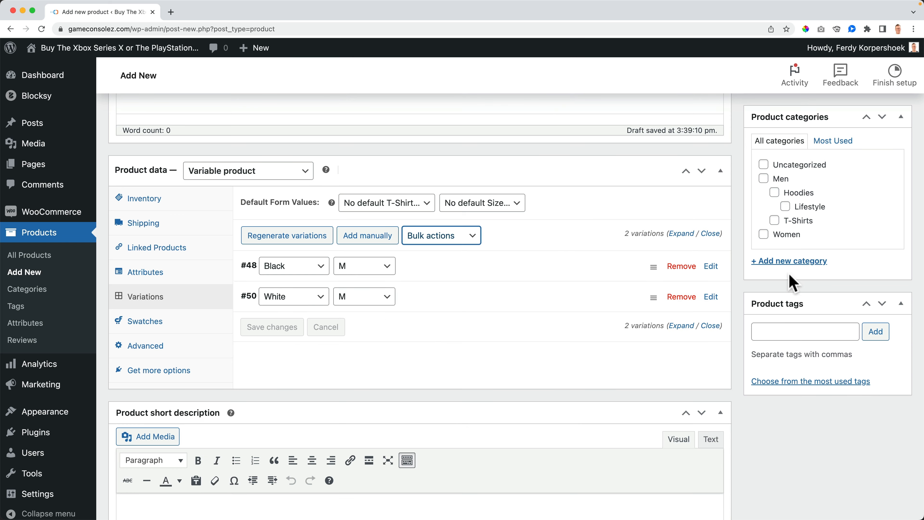
scroll(802, 291, "up", 10)
left_click(871, 303)
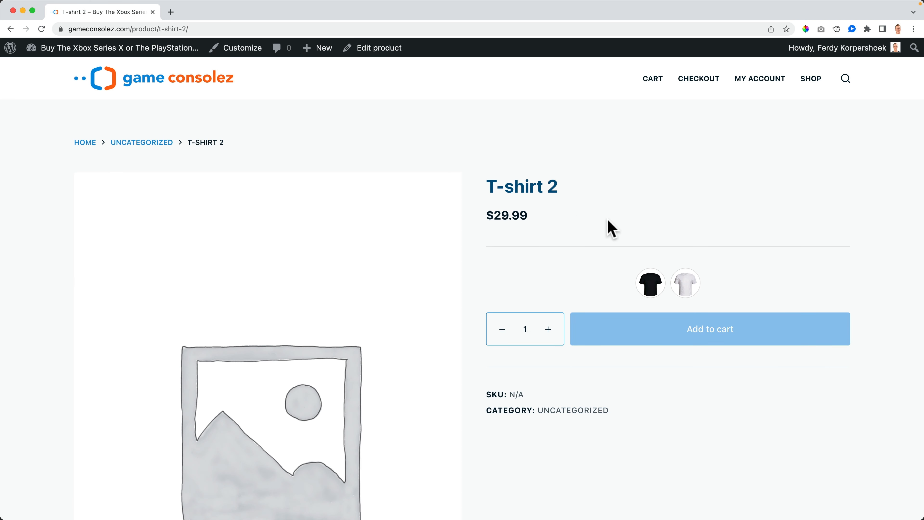
Test the Black and White image swatches on T-shirt 2's live product page by alternating between them.
left_click(660, 289)
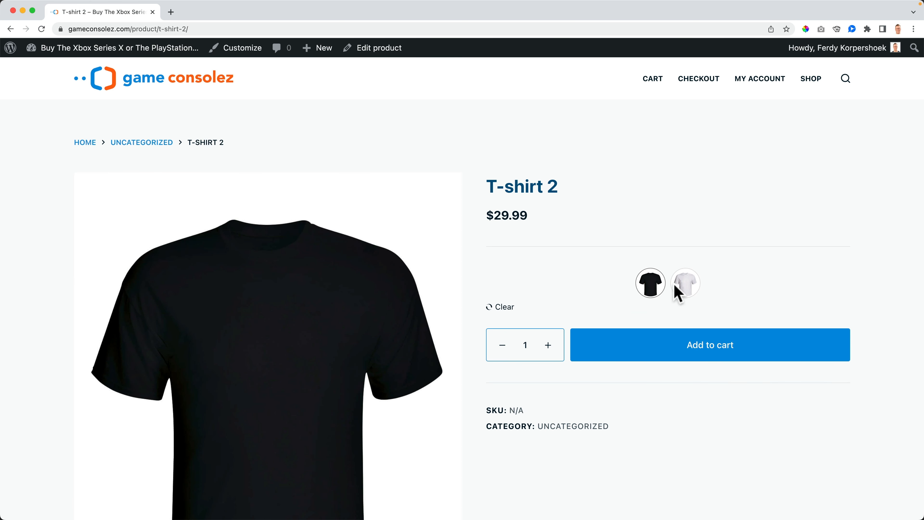
left_click(689, 294)
left_click(644, 292)
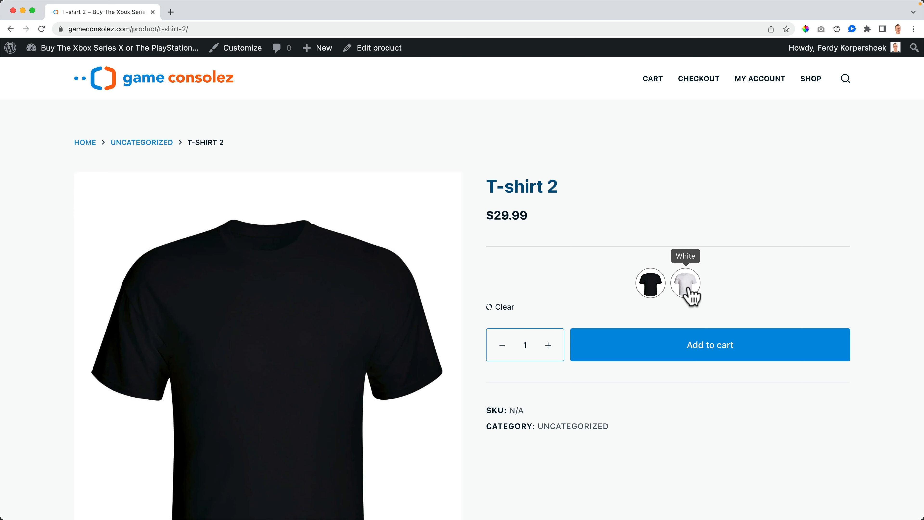
left_click(689, 296)
left_click(648, 294)
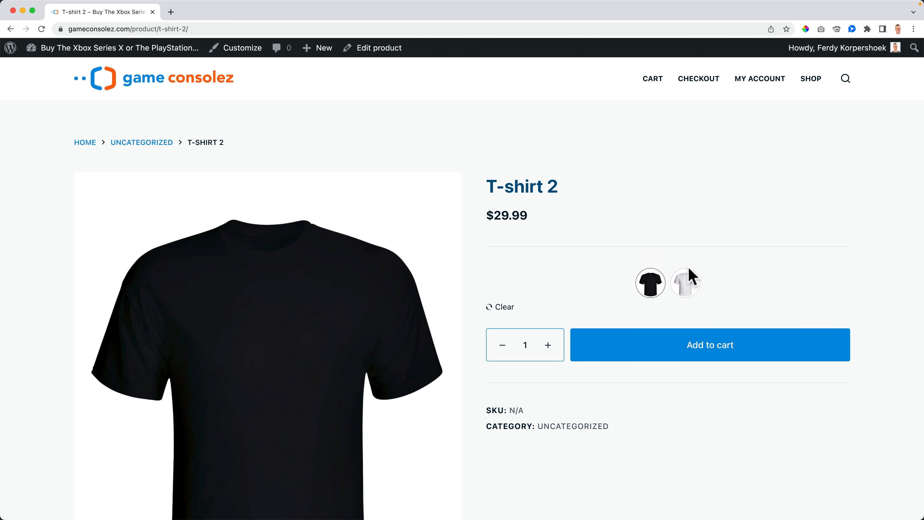
left_click(694, 290)
left_click(651, 291)
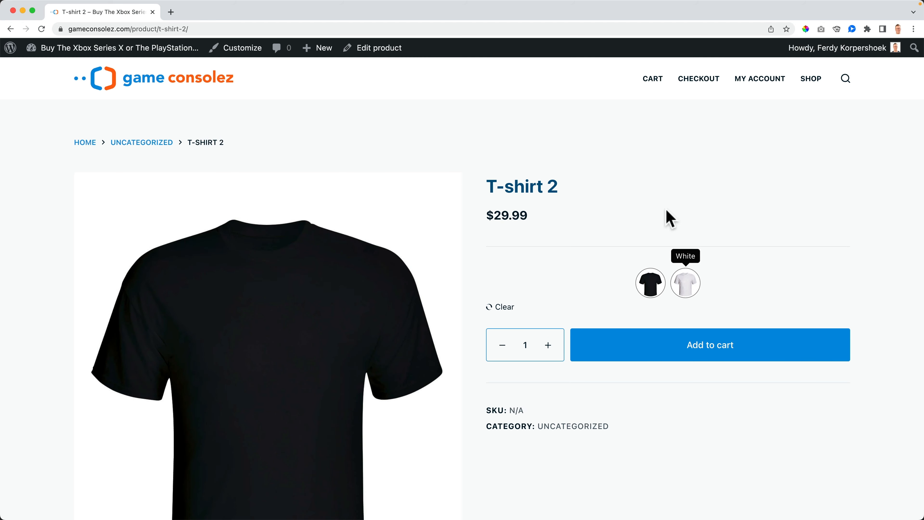
Open the T-Shirt product from the shop page and test its black color swatch.
left_click(86, 143)
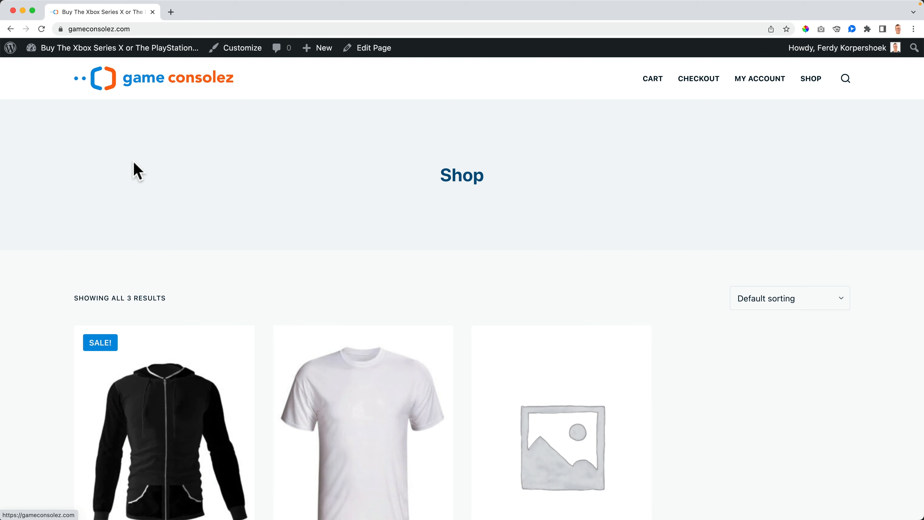
scroll(388, 231, "down", 6)
left_click(361, 221)
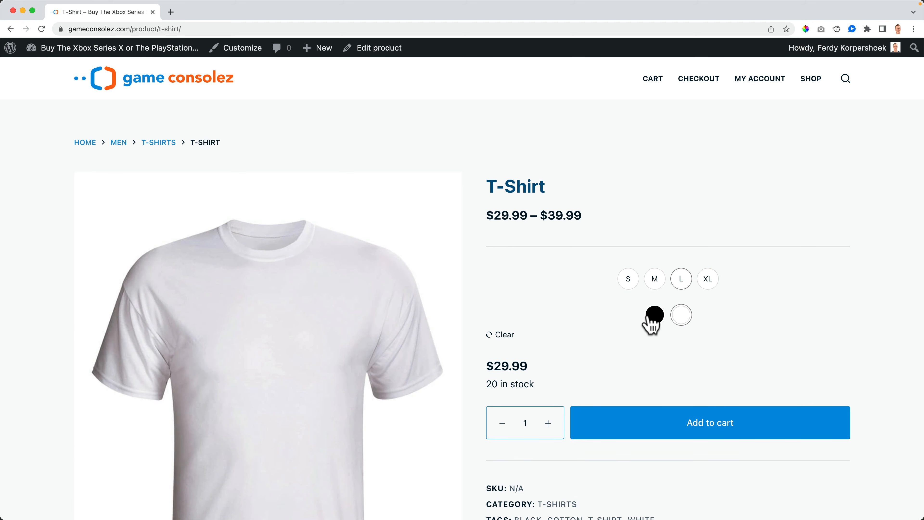
left_click(656, 316)
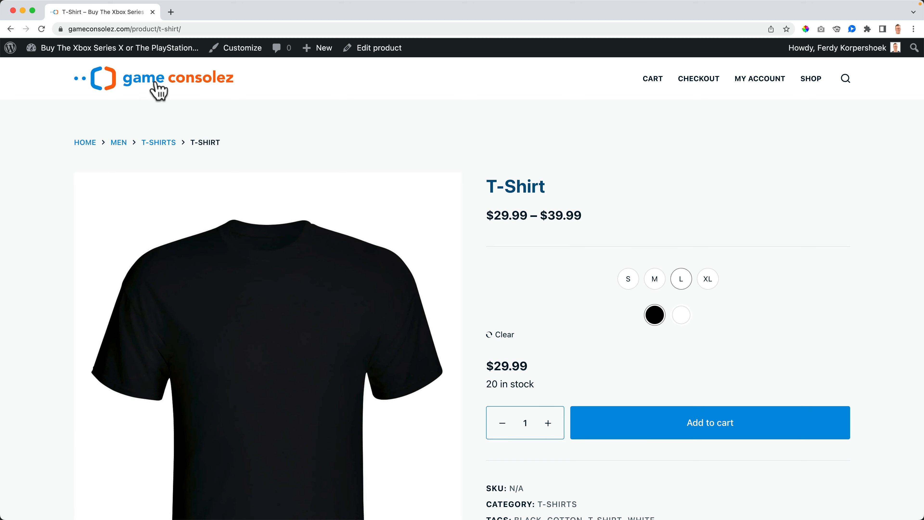
Return to the shop overview, open T-shirt 2, and bring up its product data for editing.
left_click(157, 90)
scroll(469, 270, "down", 8)
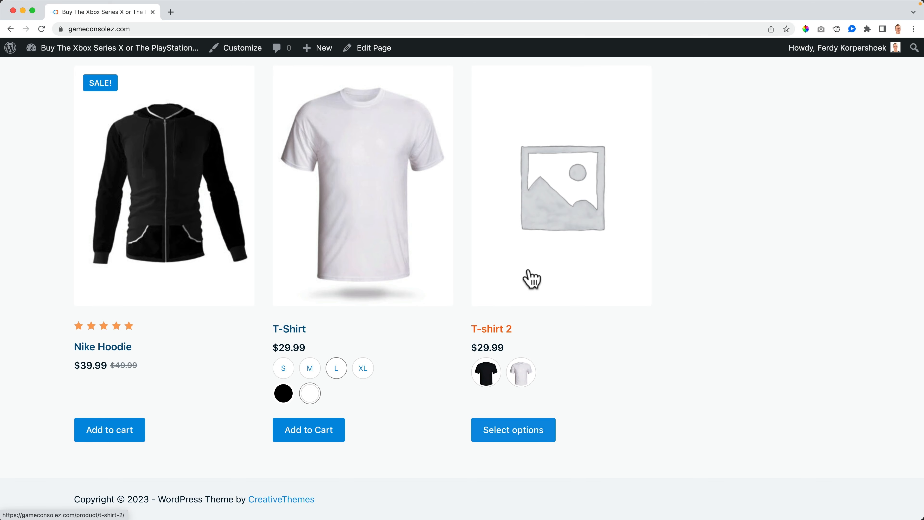
left_click(373, 50)
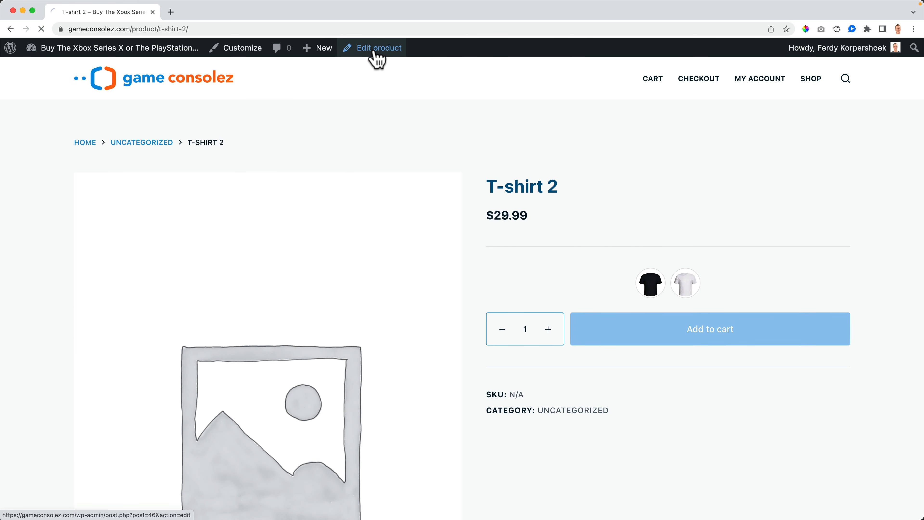
scroll(262, 297, "down", 10)
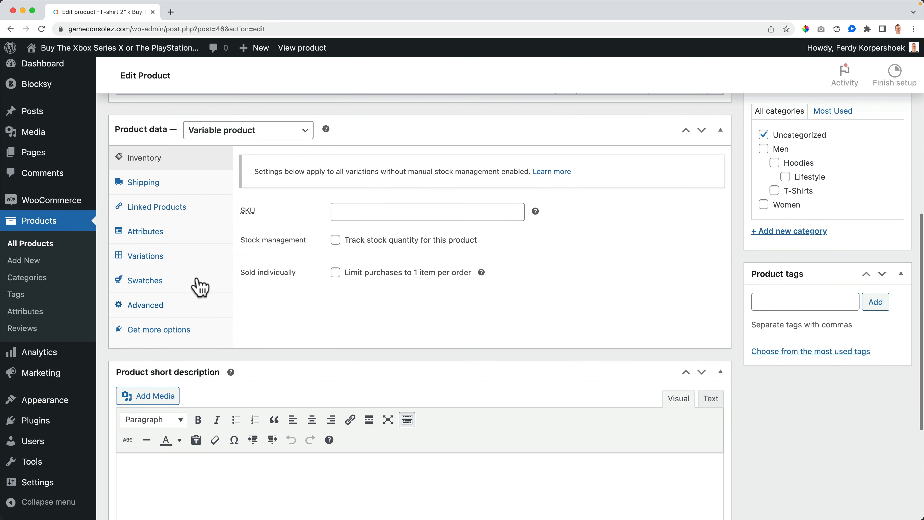
Set Black as the default T-Shirt form value for T-shirt 2's variations and update the product.
left_click(160, 259)
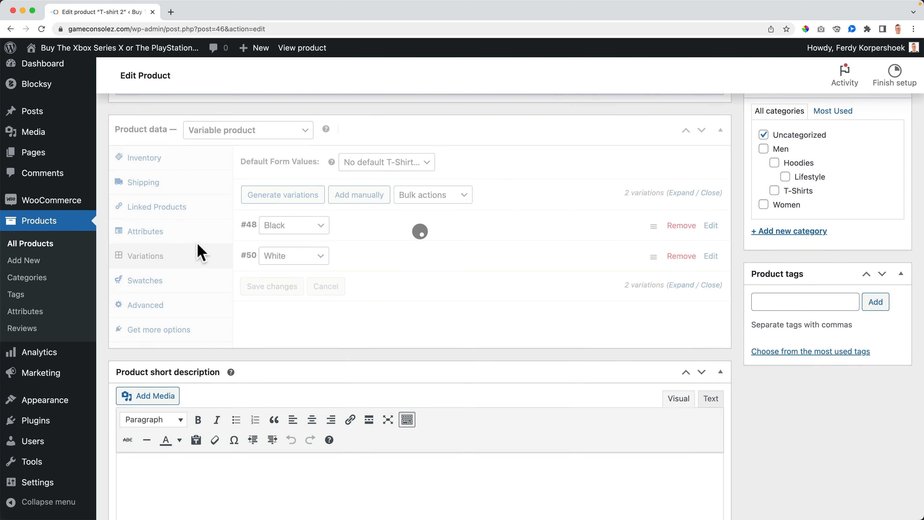
left_click(384, 164)
left_click(377, 177)
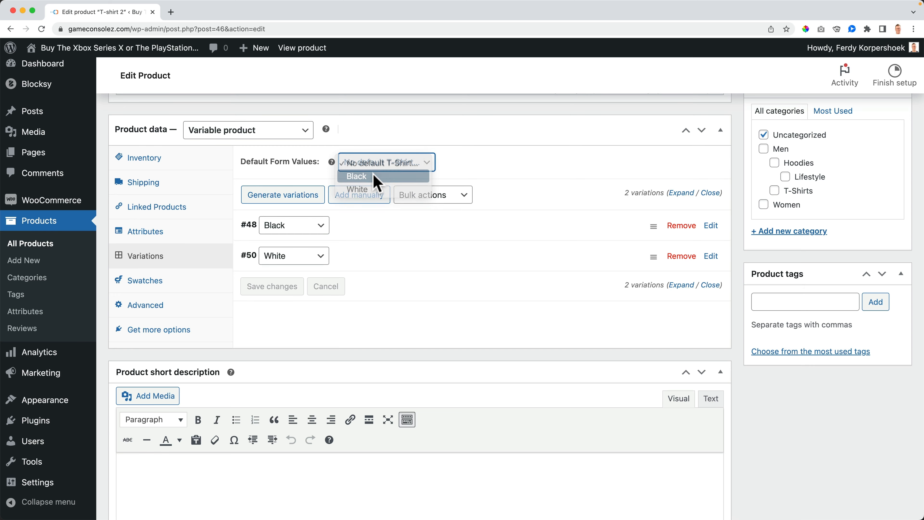
scroll(755, 269, "up", 10)
left_click(884, 311)
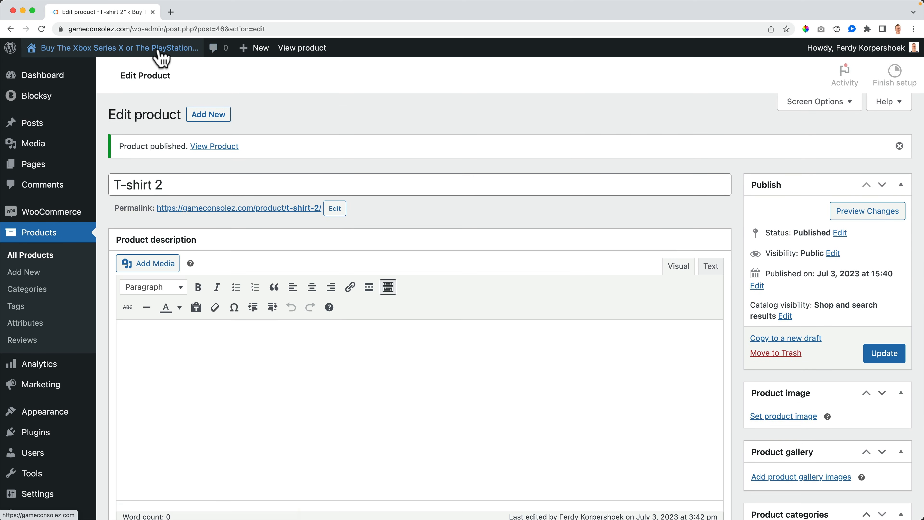
Visit the shop page and test T-shirt 2's White and Black swatches on its product card.
left_click(191, 71)
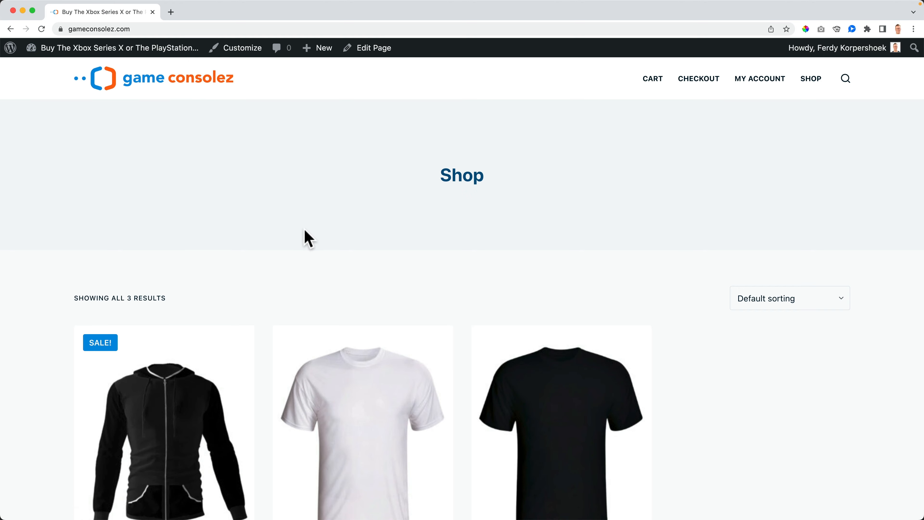
scroll(304, 238, "down", 7)
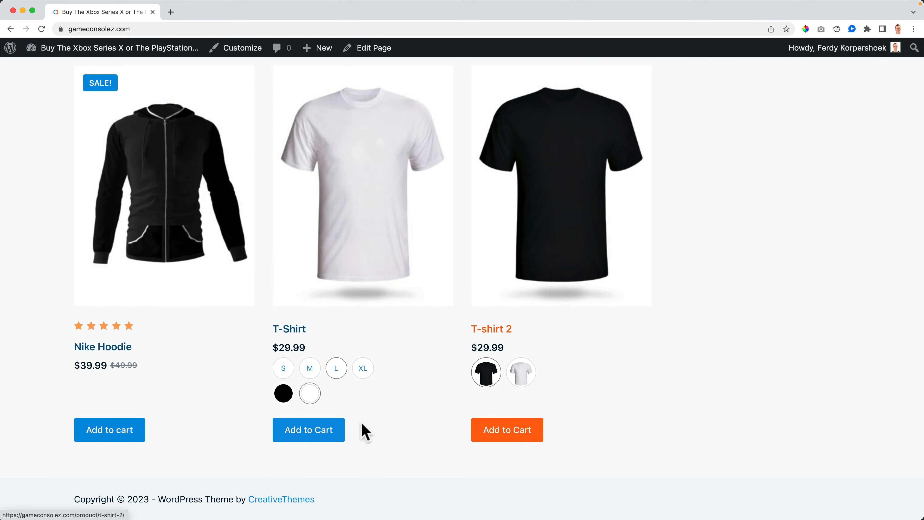
left_click(523, 382)
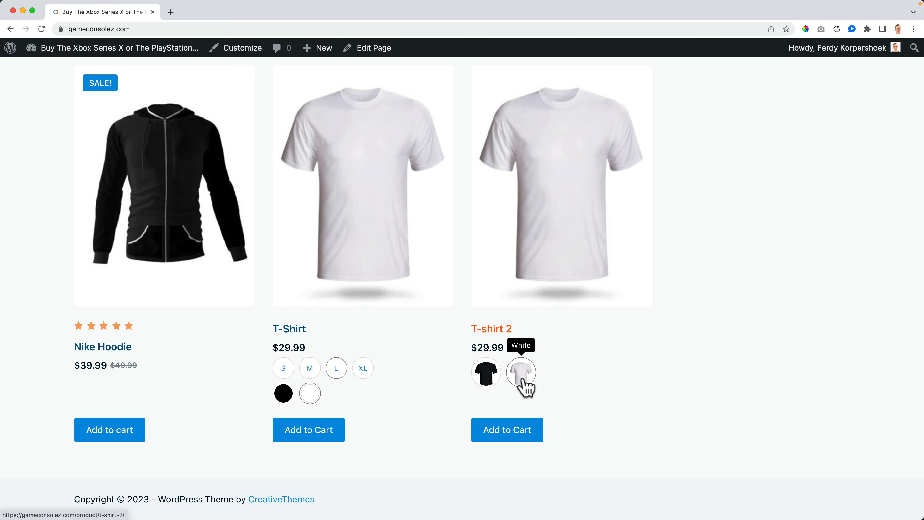
left_click(488, 384)
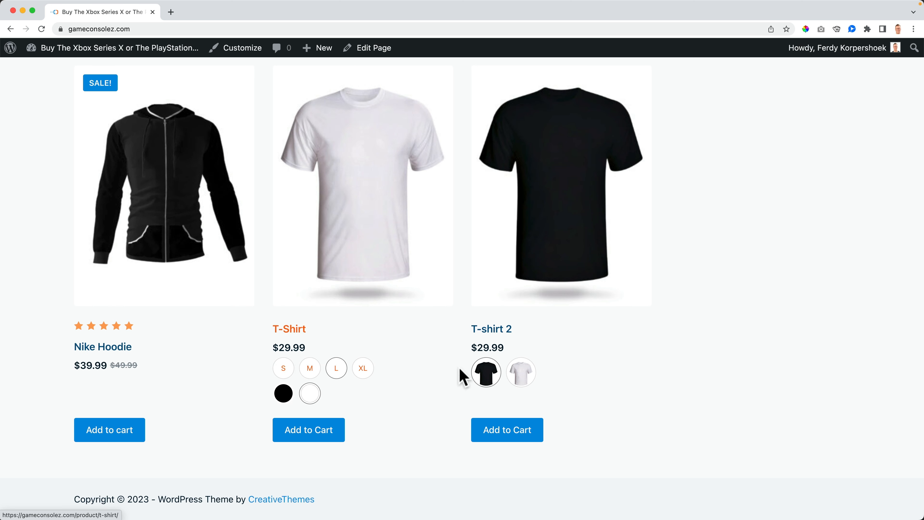
scroll(371, 363, "up", 7)
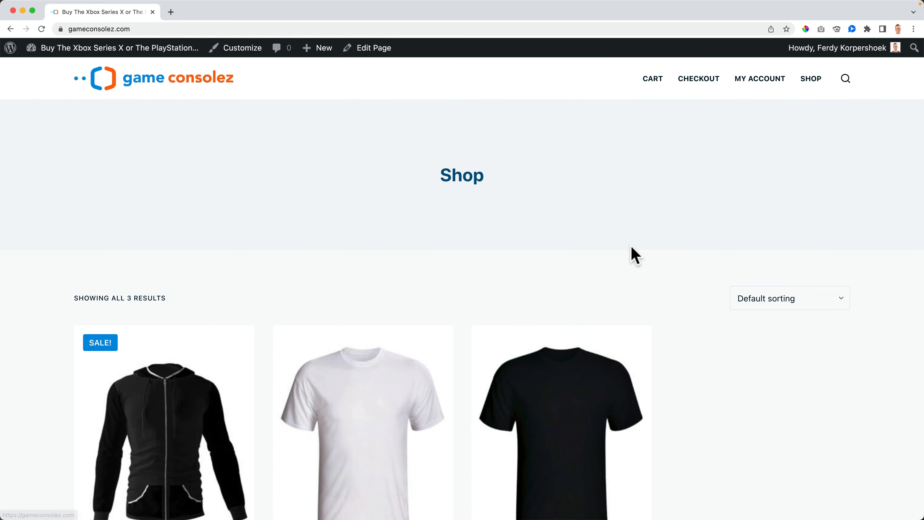
scroll(687, 302, "down", 5)
scroll(690, 301, "up", 1)
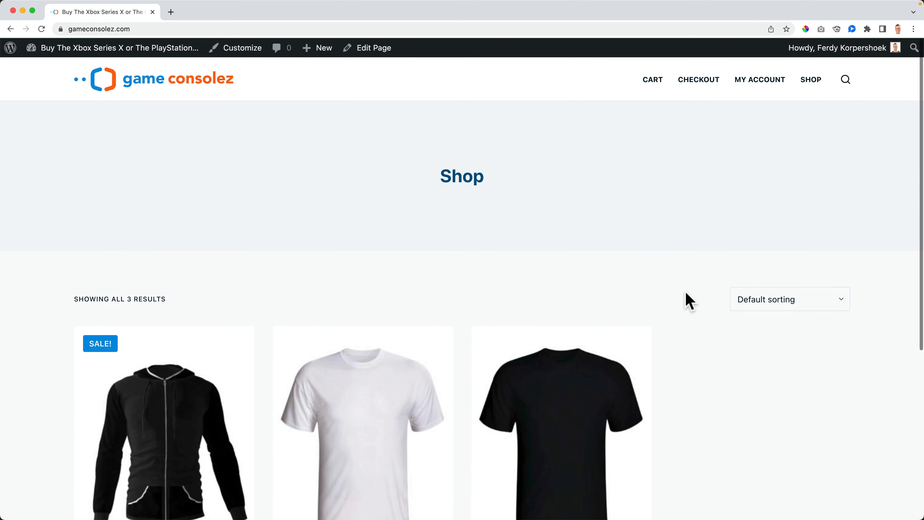